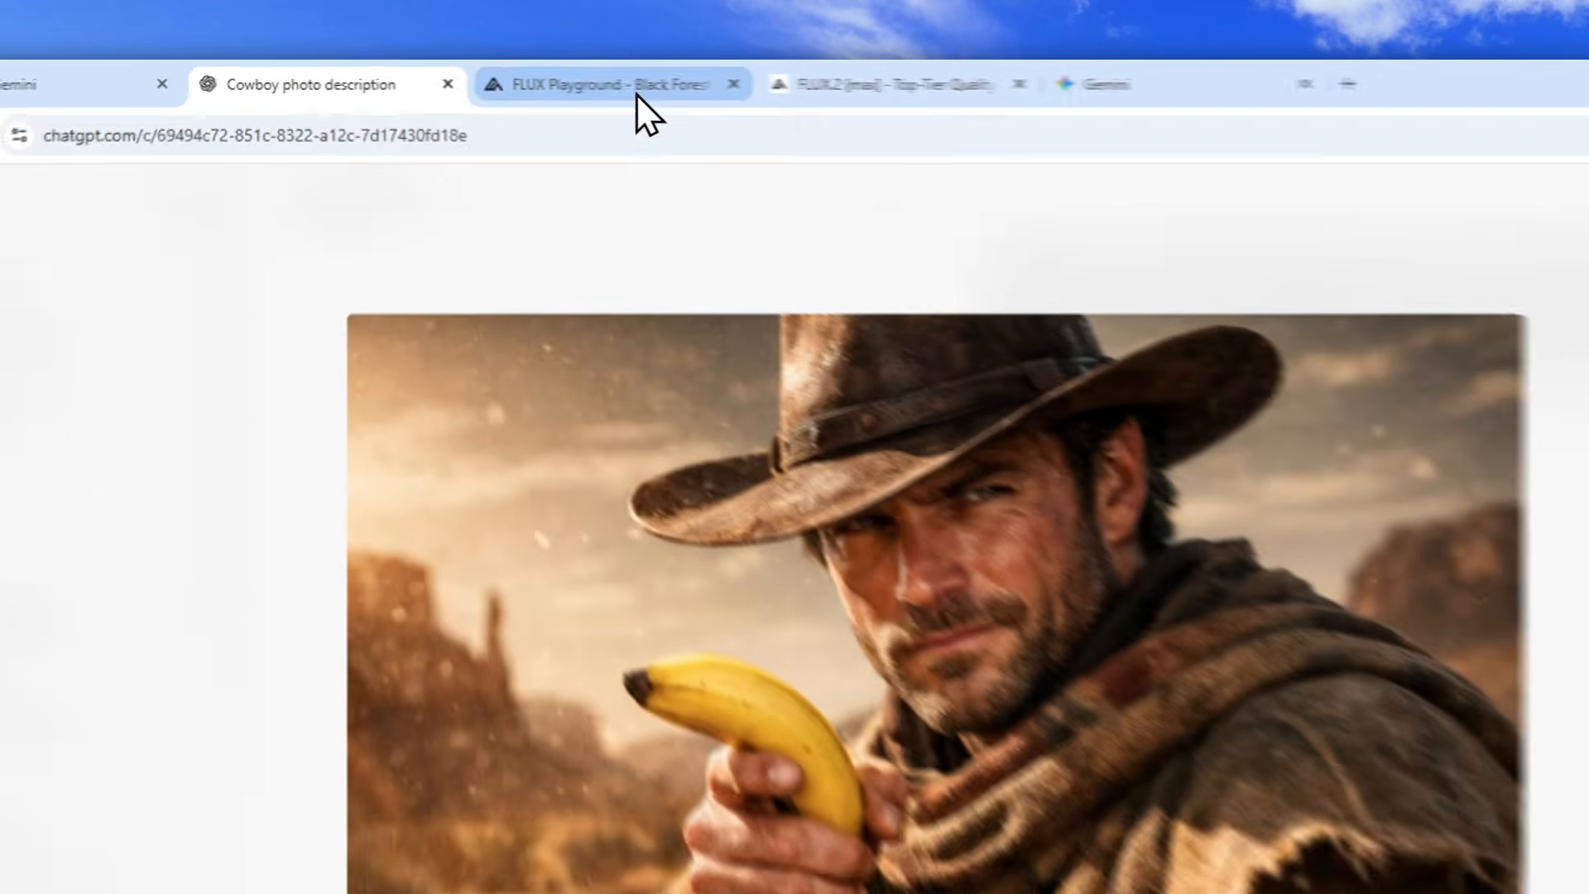
Compare the cowboy-with-banana images generated in ChatGPT, FLUX Playground and Gemini.
{"action": "left_click", "coordinate": [563, 77]}
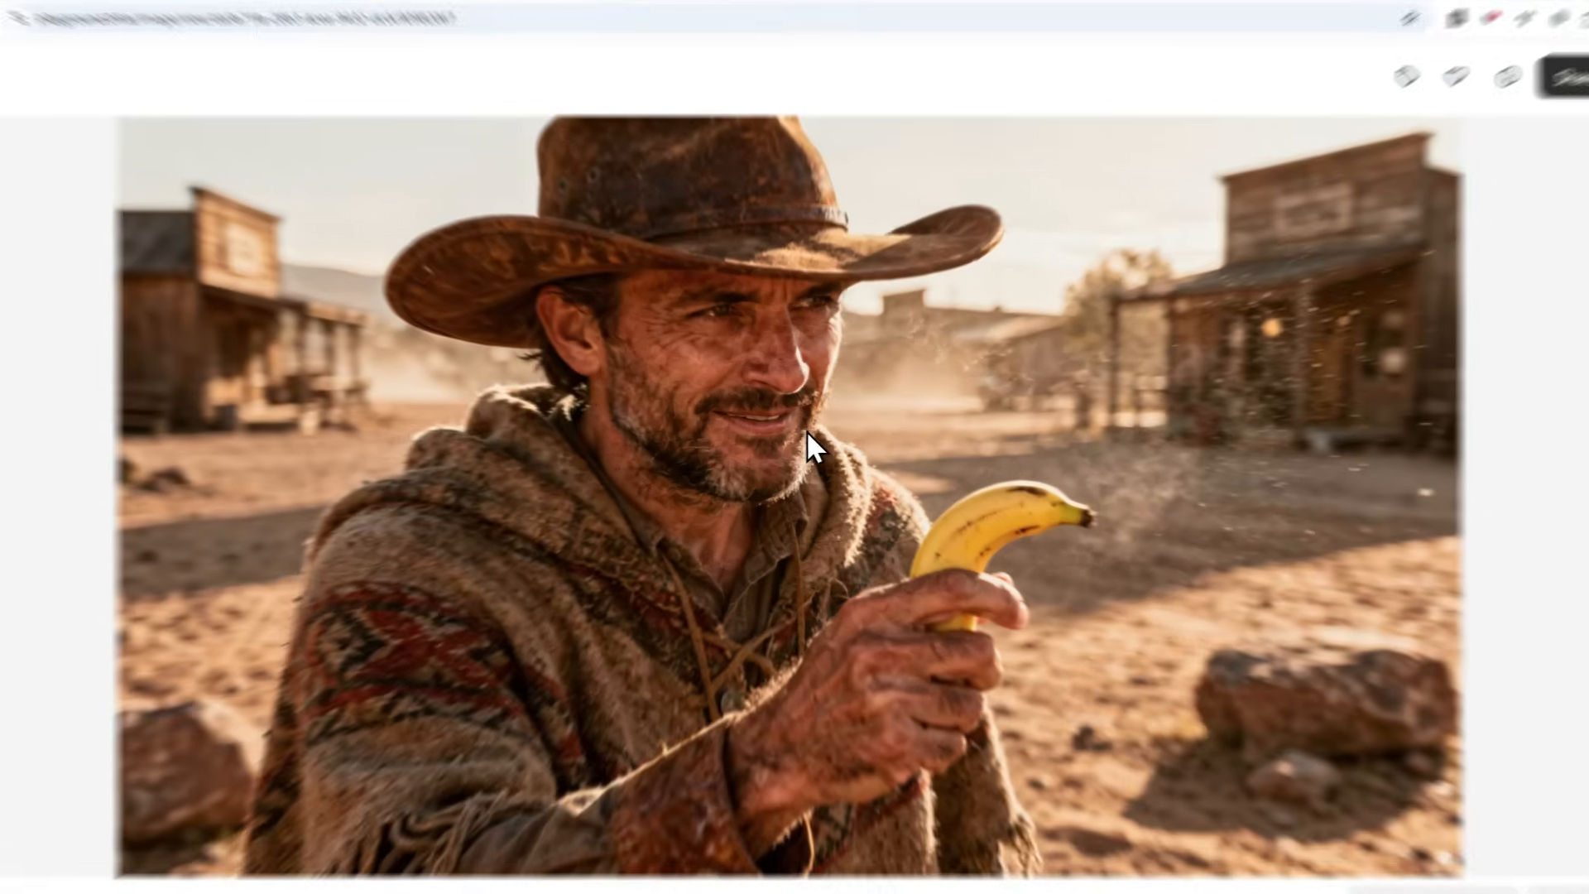
{"action": "left_click", "coordinate": [799, 455]}
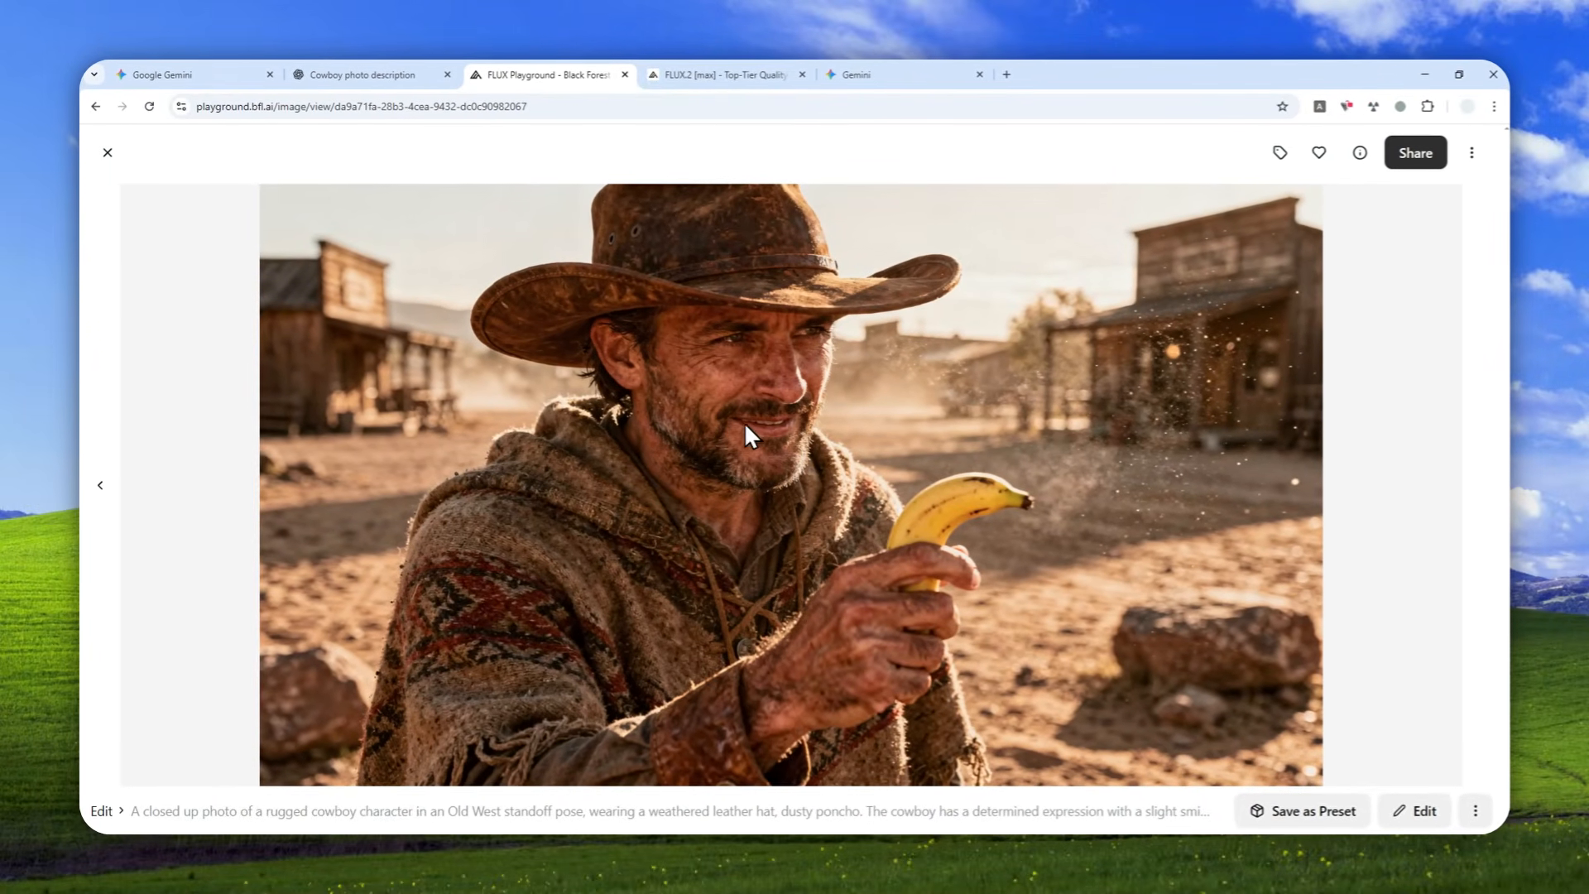
{"action": "left_click", "coordinate": [227, 74]}
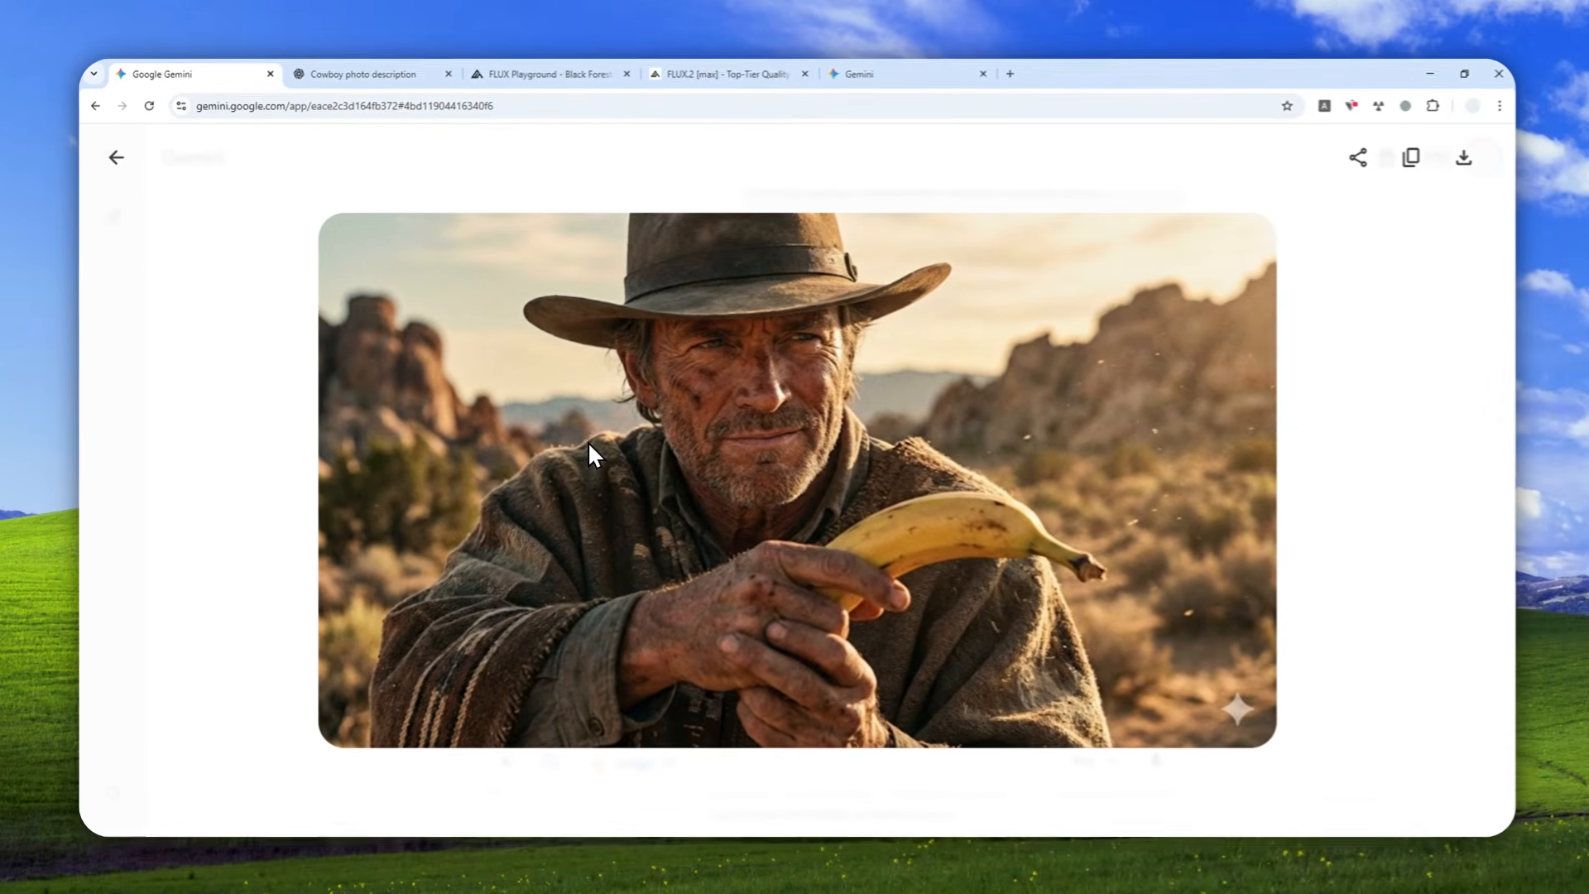
{"action": "left_click", "coordinate": [570, 67]}
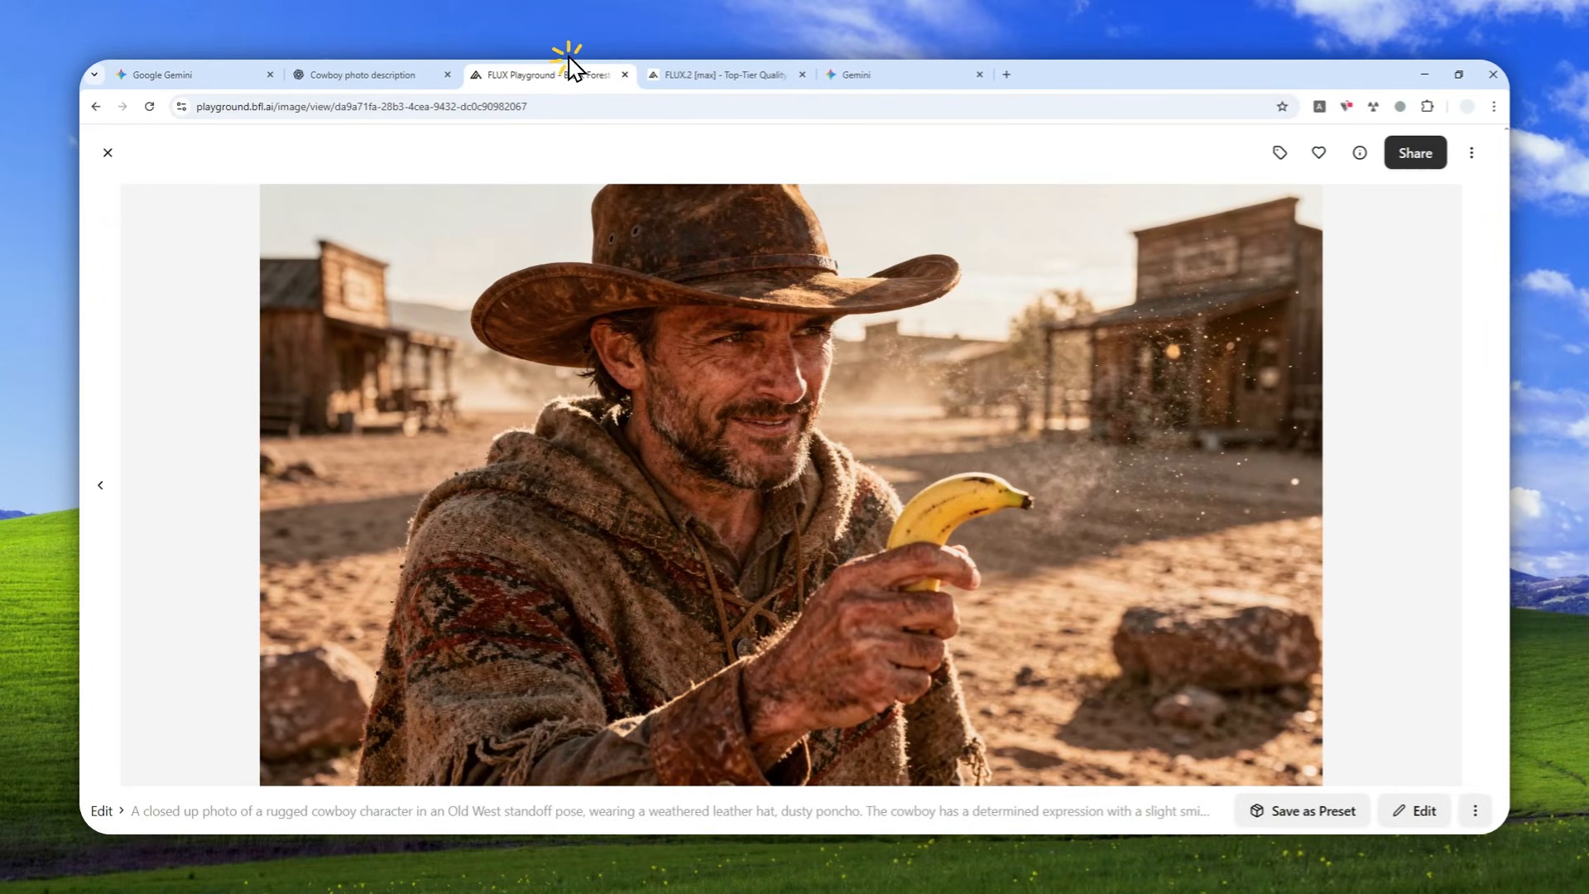
Switch to the FLUX.2 [max] model page and find its Grounded Generations showcase.
{"action": "left_click", "coordinate": [725, 74]}
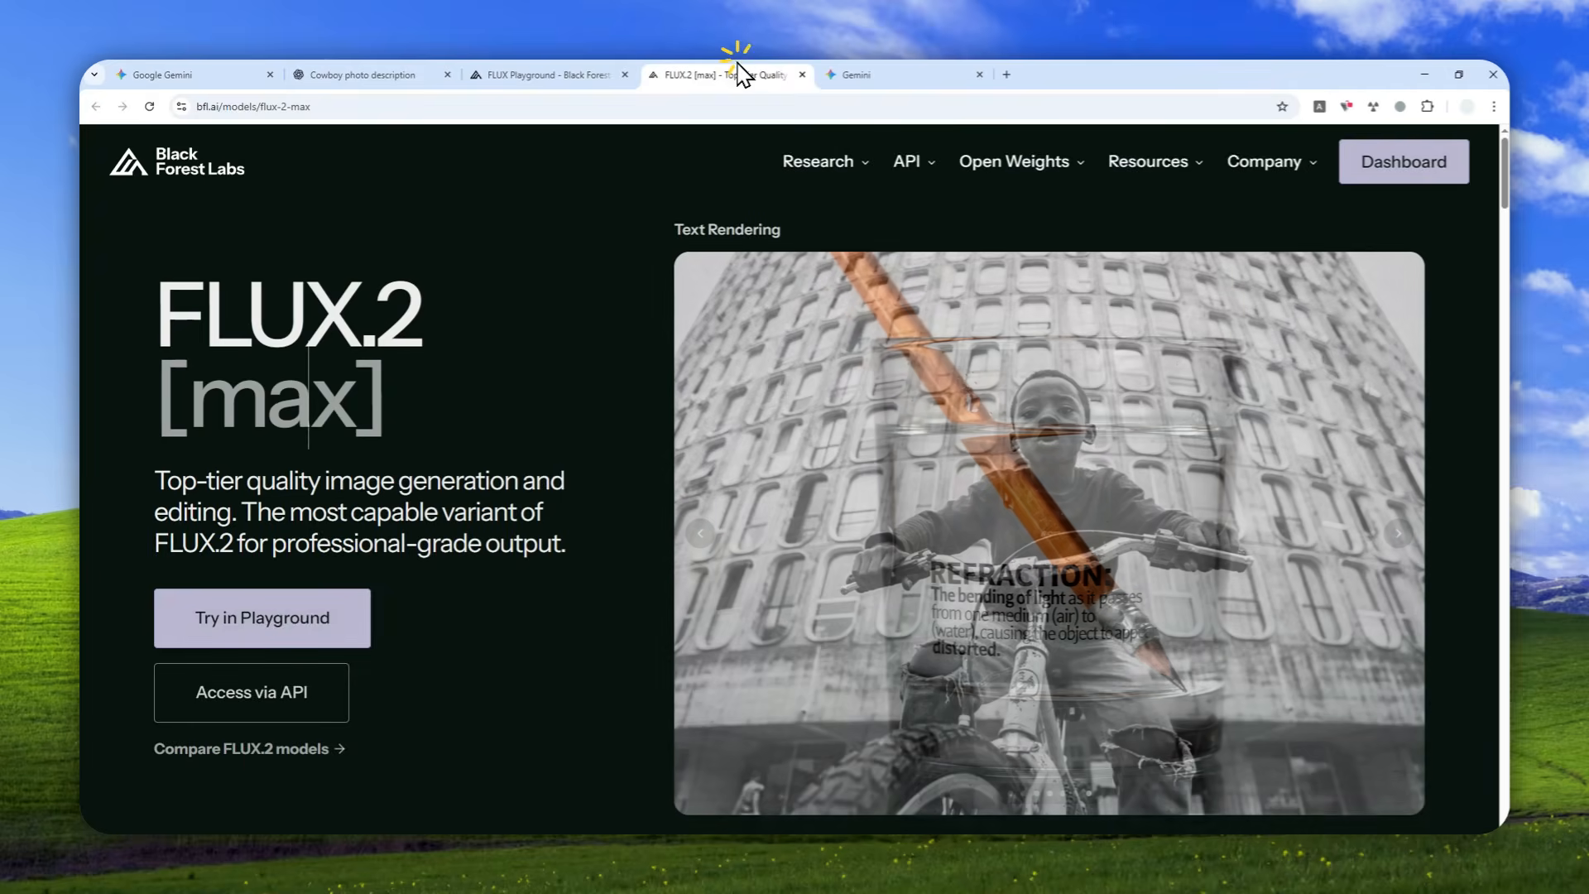
{"action": "scroll", "coordinate": [575, 462], "scroll_direction": "down", "scroll_amount": 12}
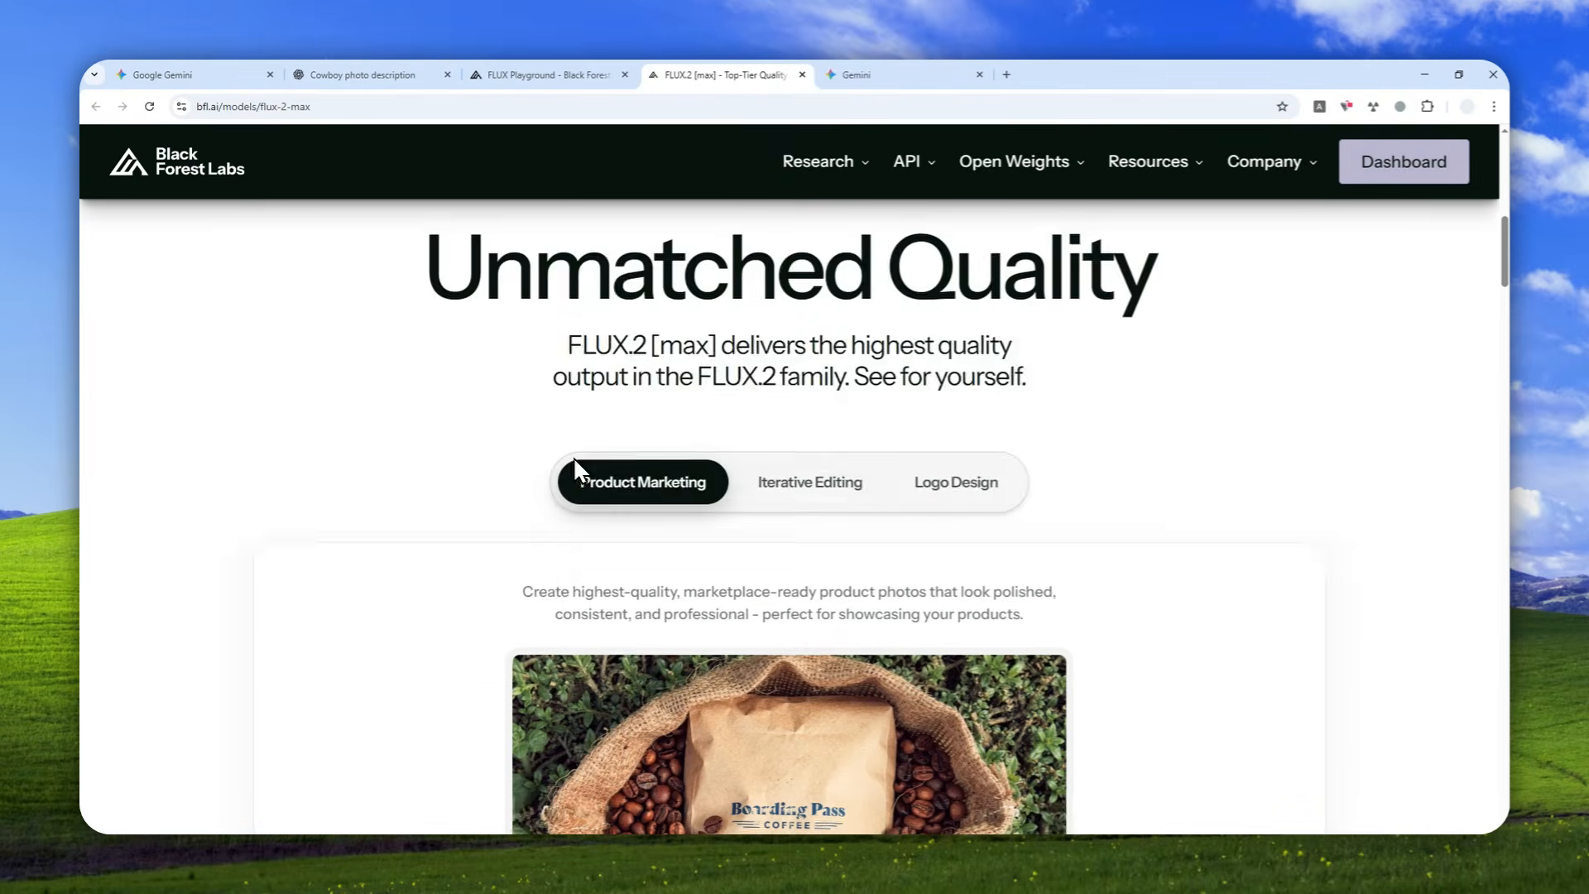
{"action": "scroll", "coordinate": [548, 447], "scroll_direction": "down", "scroll_amount": 6}
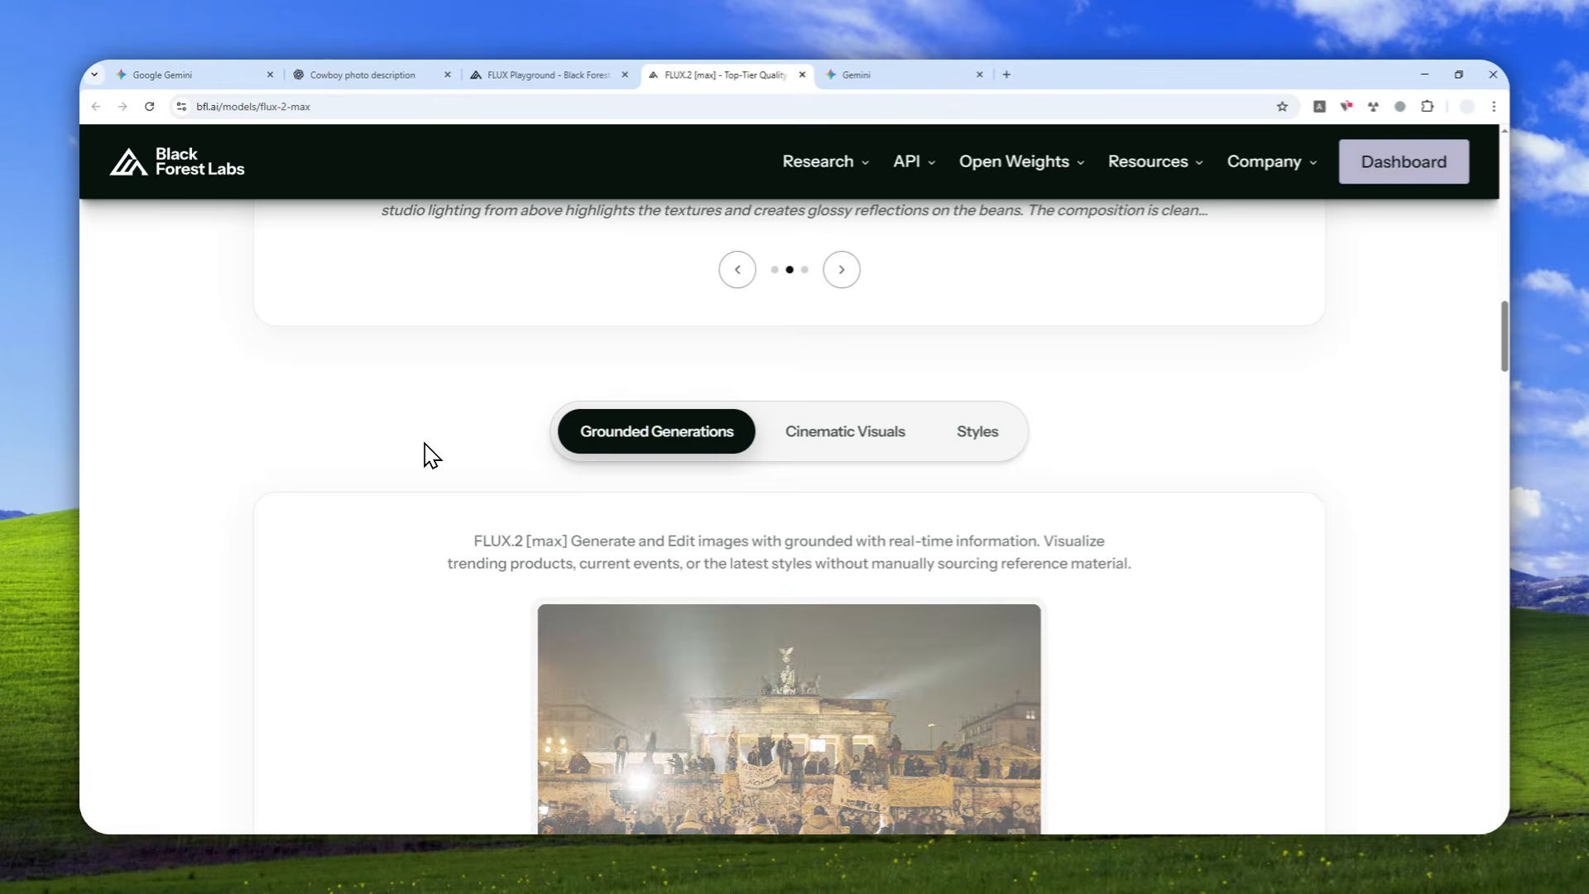
{"action": "scroll", "coordinate": [431, 455], "scroll_direction": "down", "scroll_amount": 2}
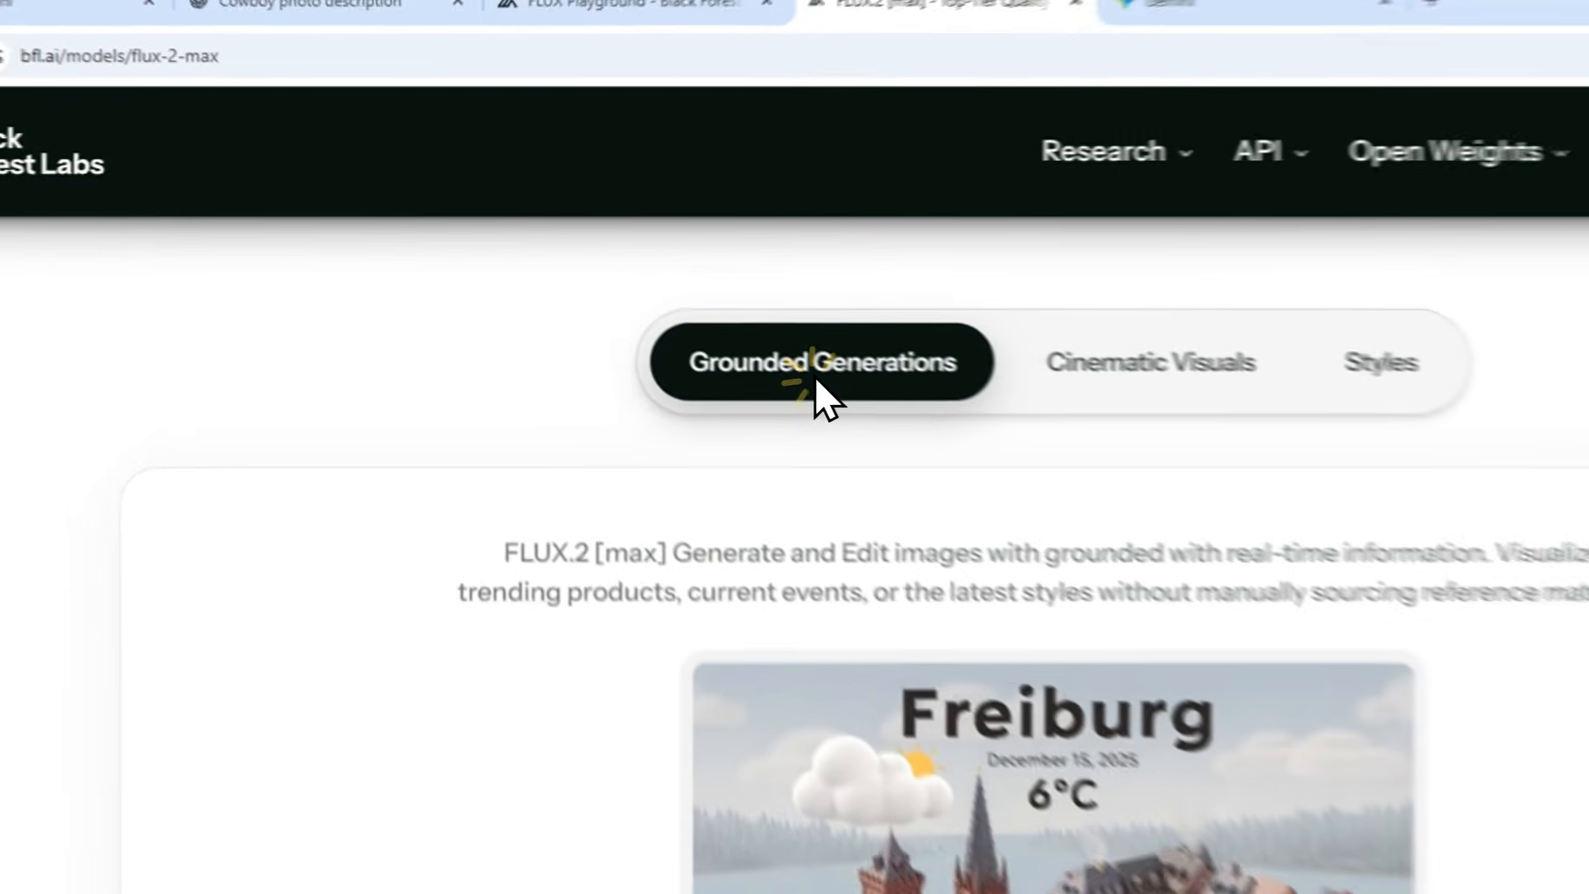
{"action": "left_click", "coordinate": [652, 291]}
{"action": "scroll", "coordinate": [771, 433], "scroll_direction": "down", "scroll_amount": 2}
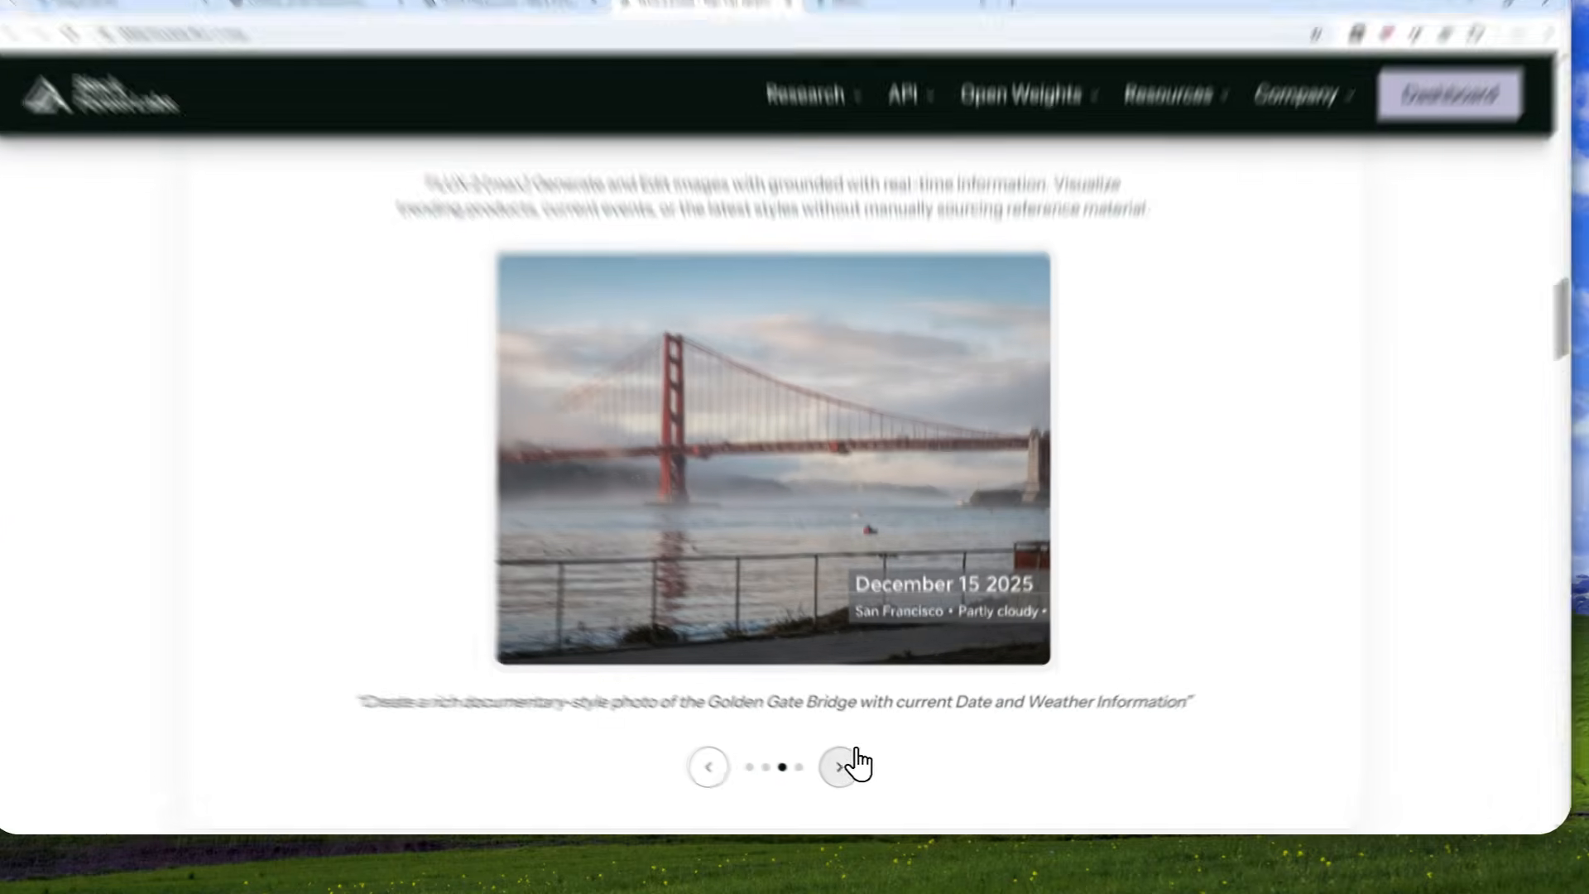
Browse the Grounded Generations examples through to the Freiburg weather scene, and return to the start of the page.
{"action": "left_click", "coordinate": [848, 773]}
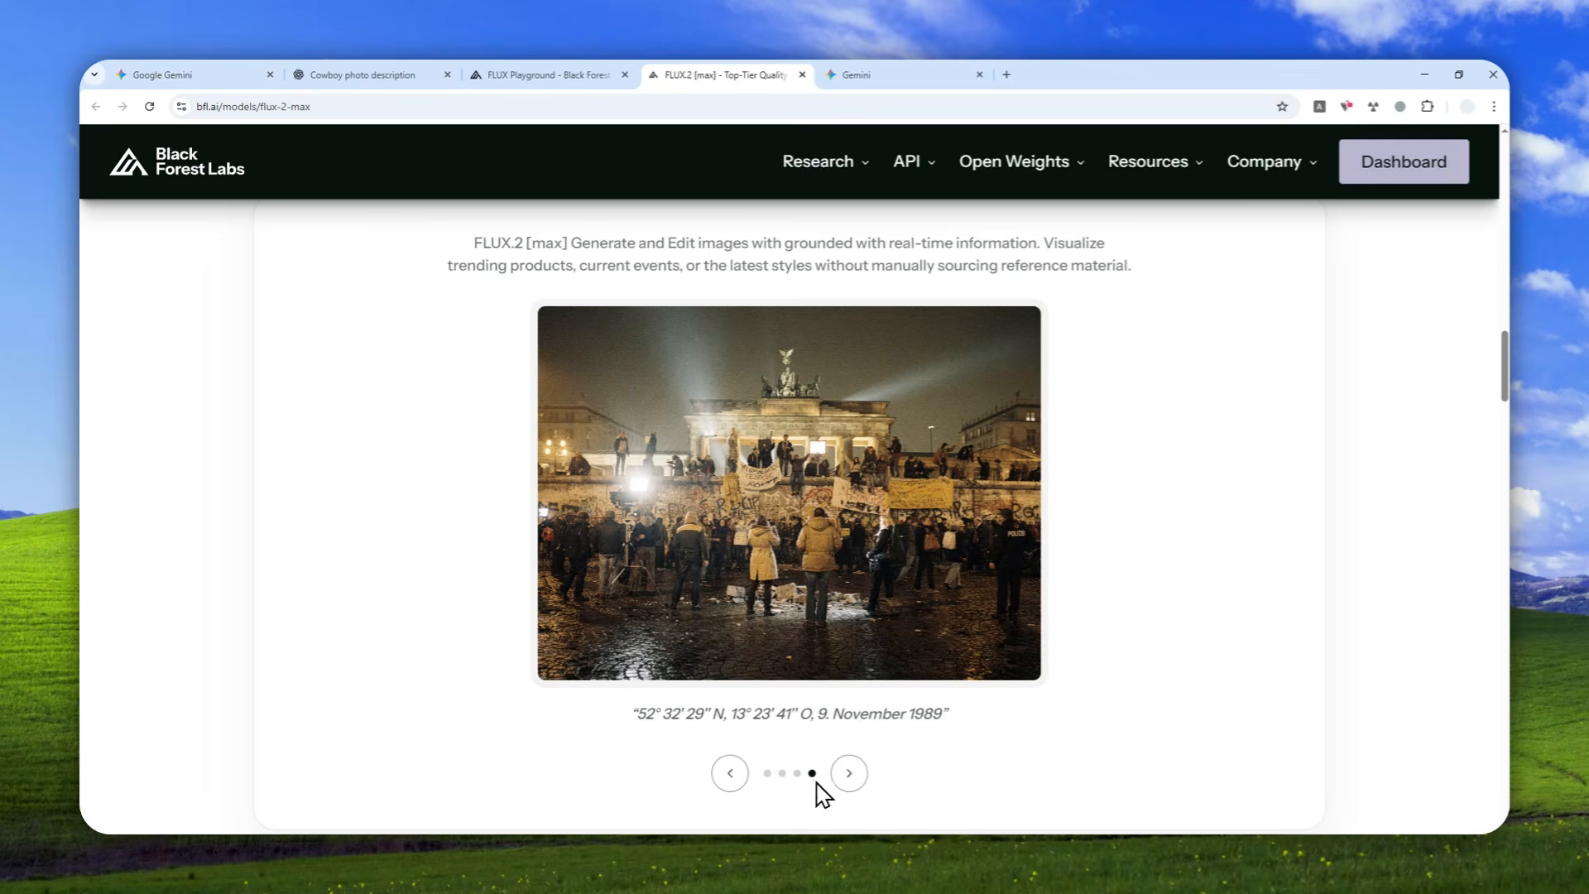
{"action": "left_click", "coordinate": [848, 773]}
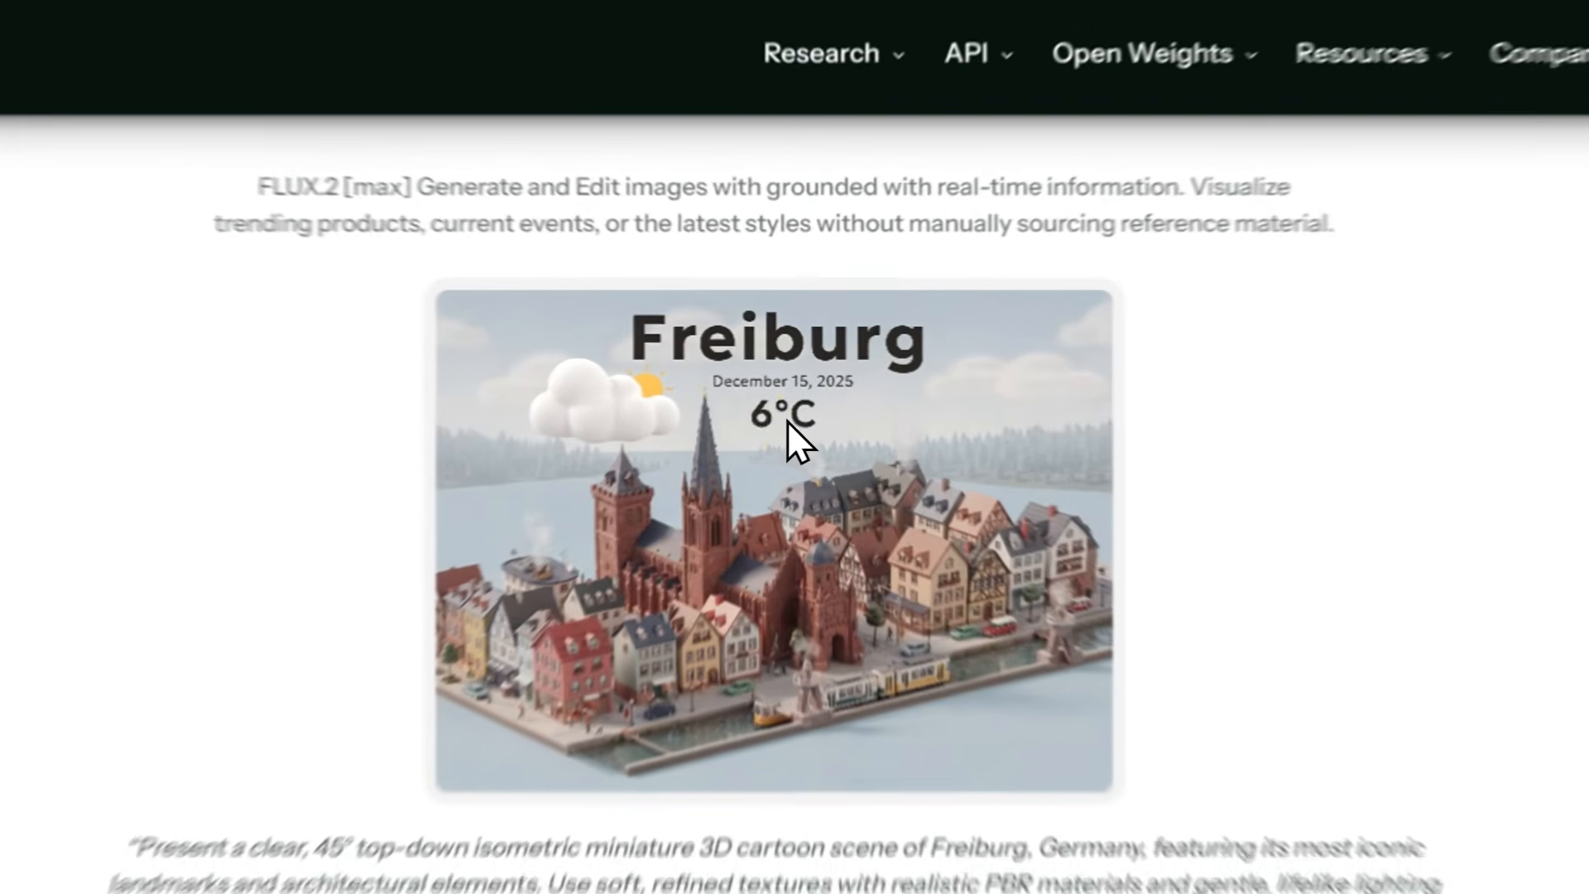
{"action": "left_click", "coordinate": [792, 385]}
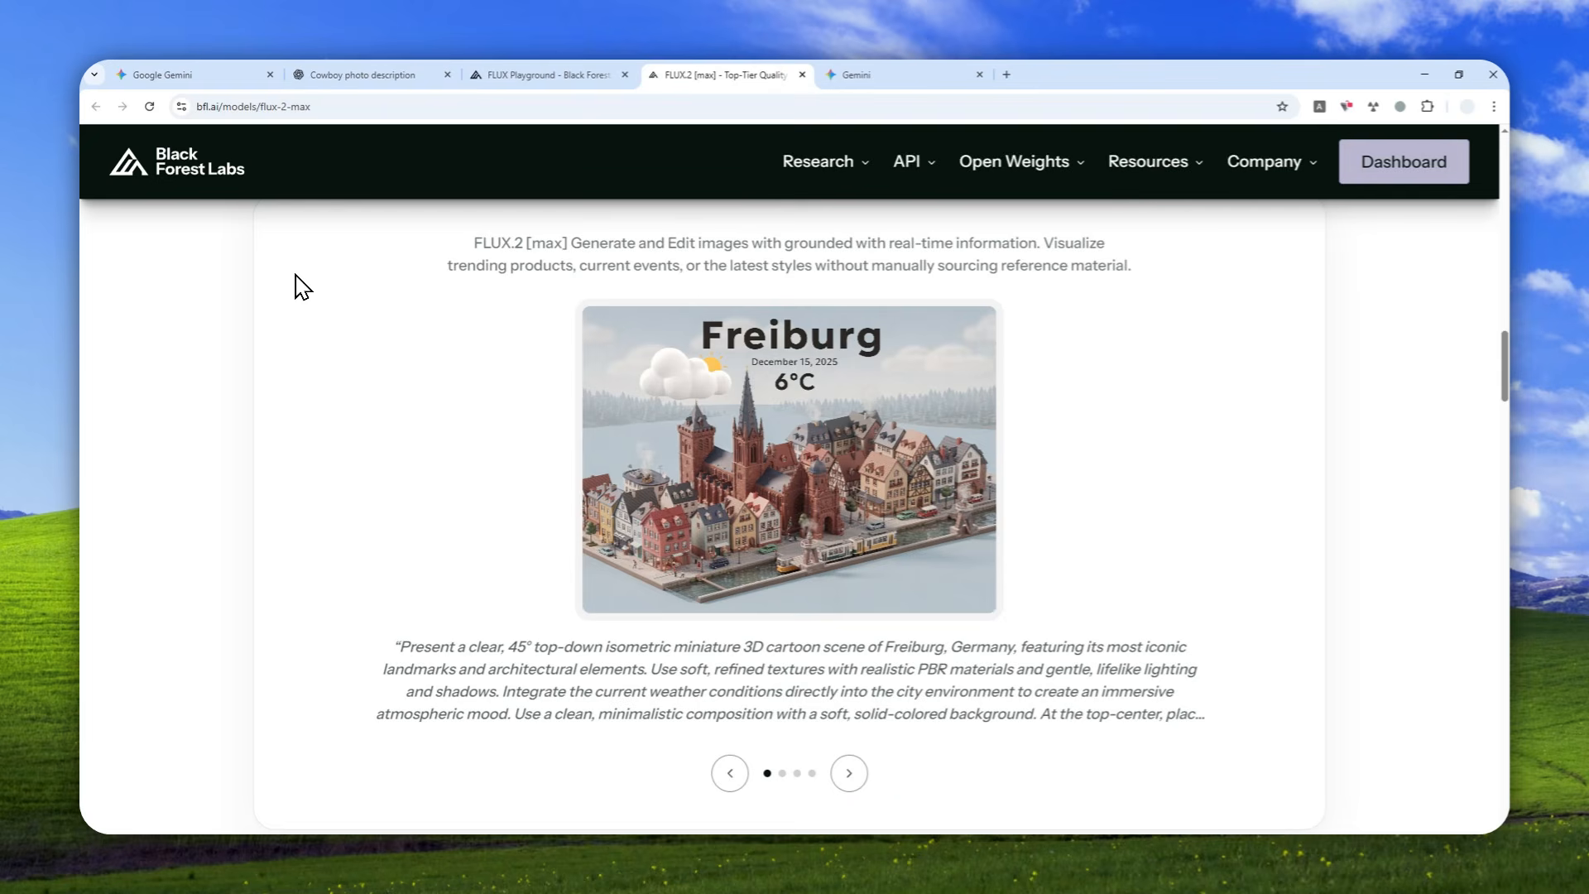
{"action": "scroll", "coordinate": [355, 339], "scroll_direction": "up", "scroll_amount": 4}
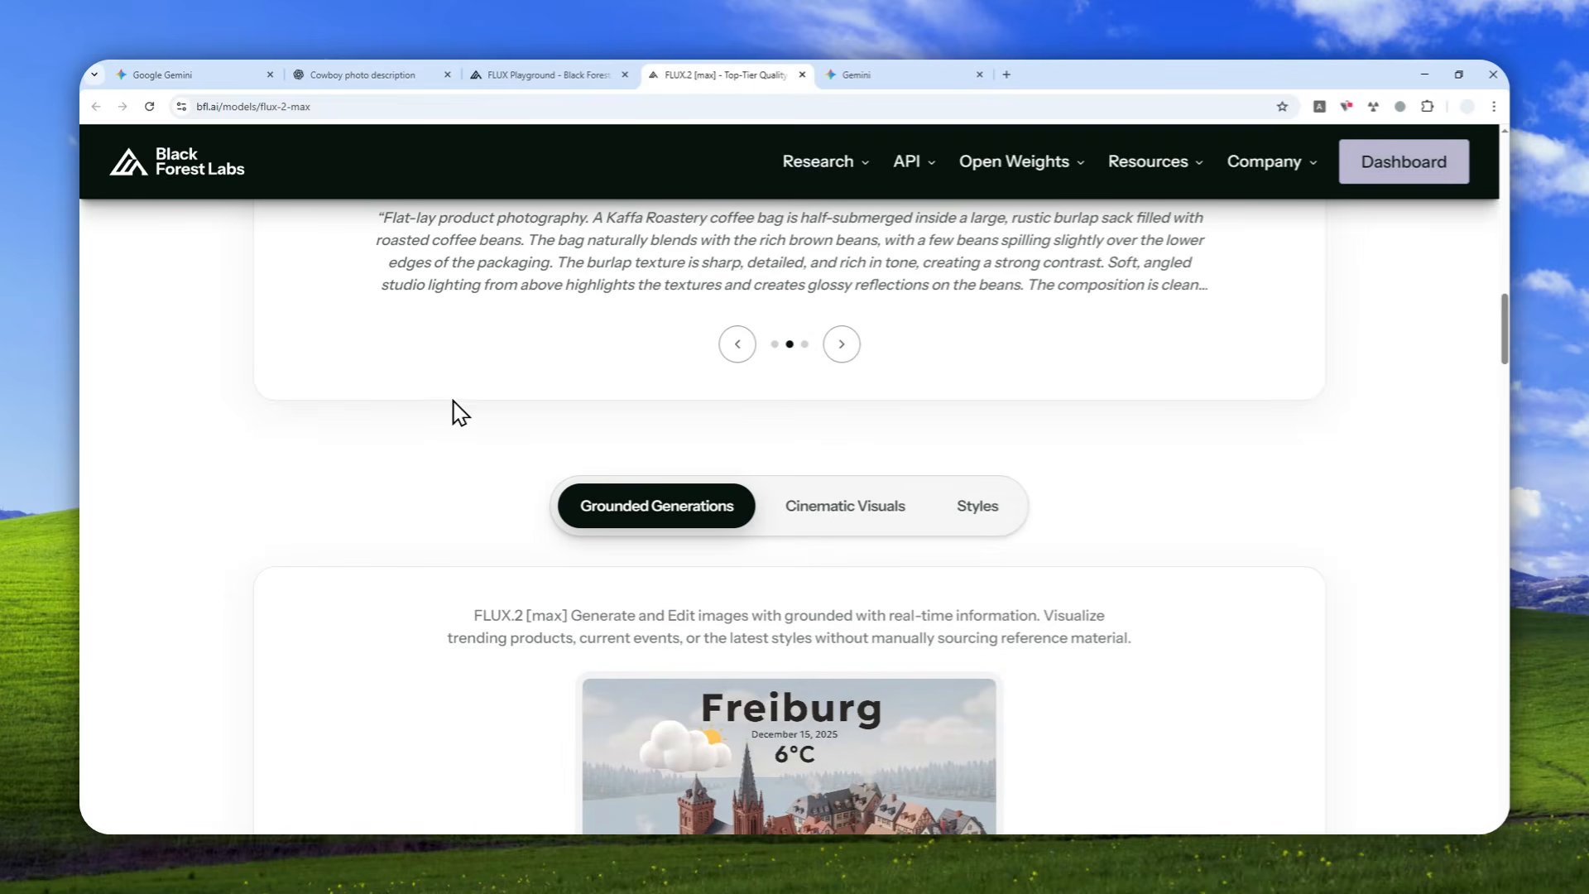
{"action": "scroll", "coordinate": [476, 427], "scroll_direction": "up", "scroll_amount": 6}
{"action": "scroll", "coordinate": [916, 513], "scroll_direction": "up", "scroll_amount": 10}
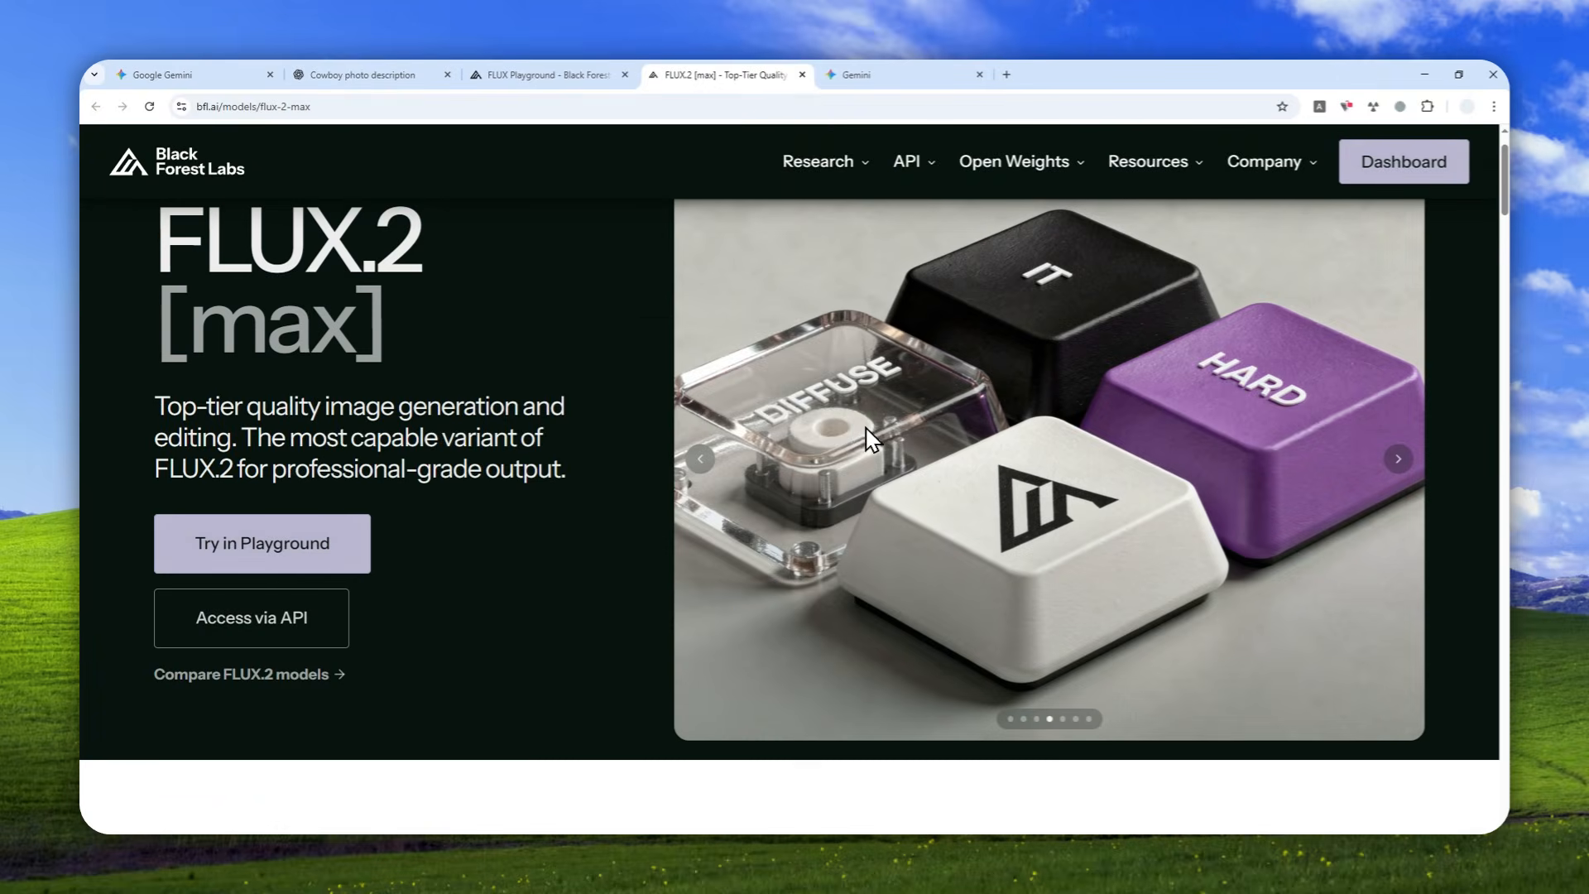
{"action": "scroll", "coordinate": [865, 432], "scroll_direction": "up", "scroll_amount": 1}
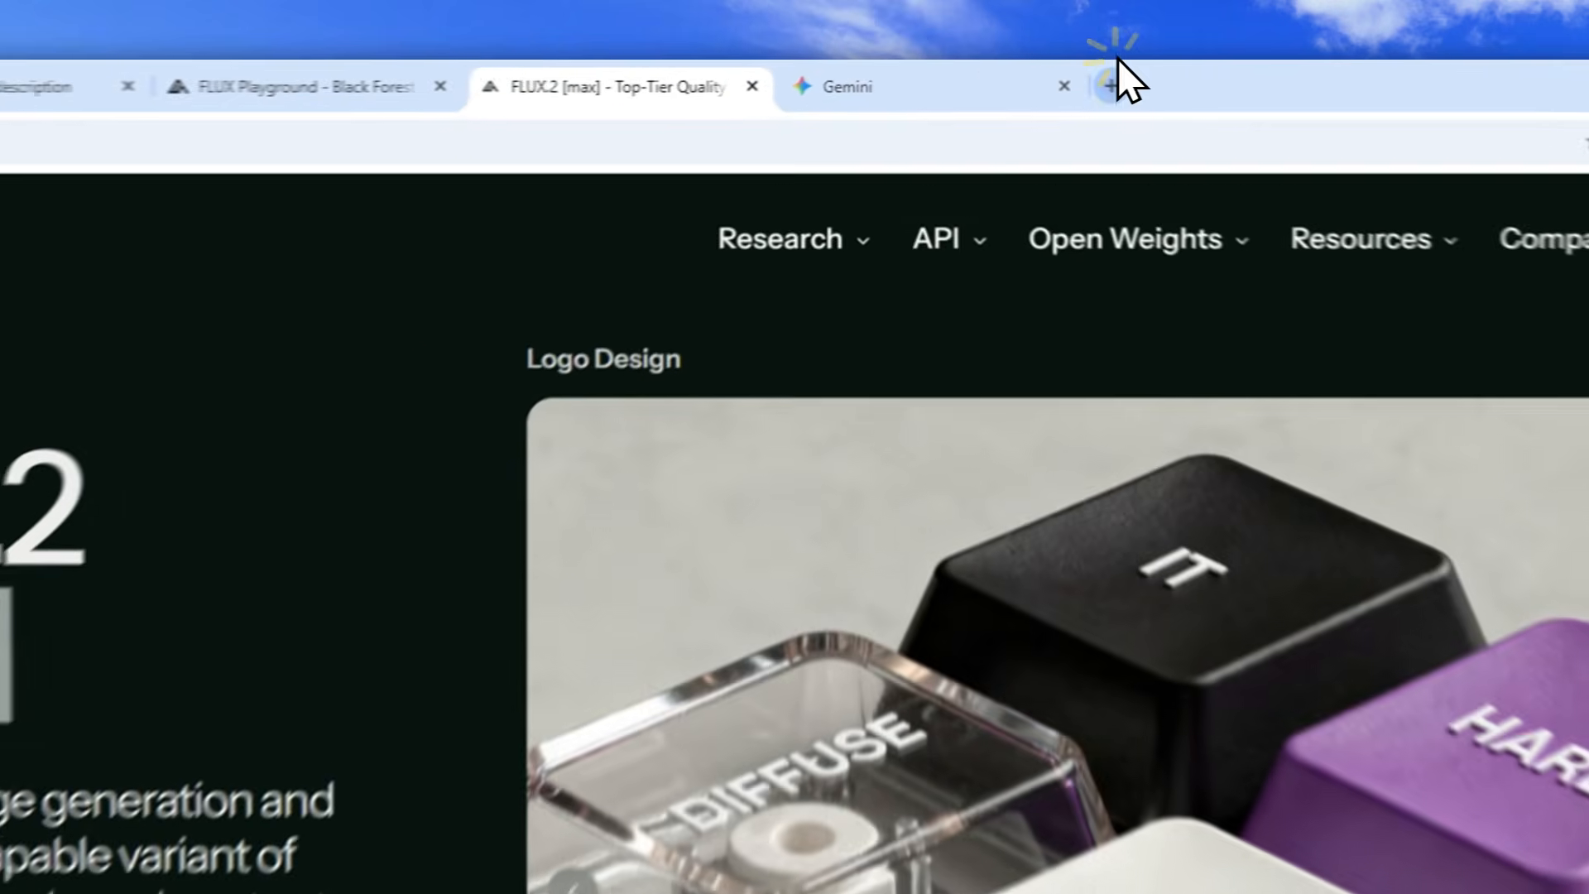
Open the FLUX Playground image generation page at playground.bfl.ai in a new browser tab.
{"action": "left_click", "coordinate": [1007, 75]}
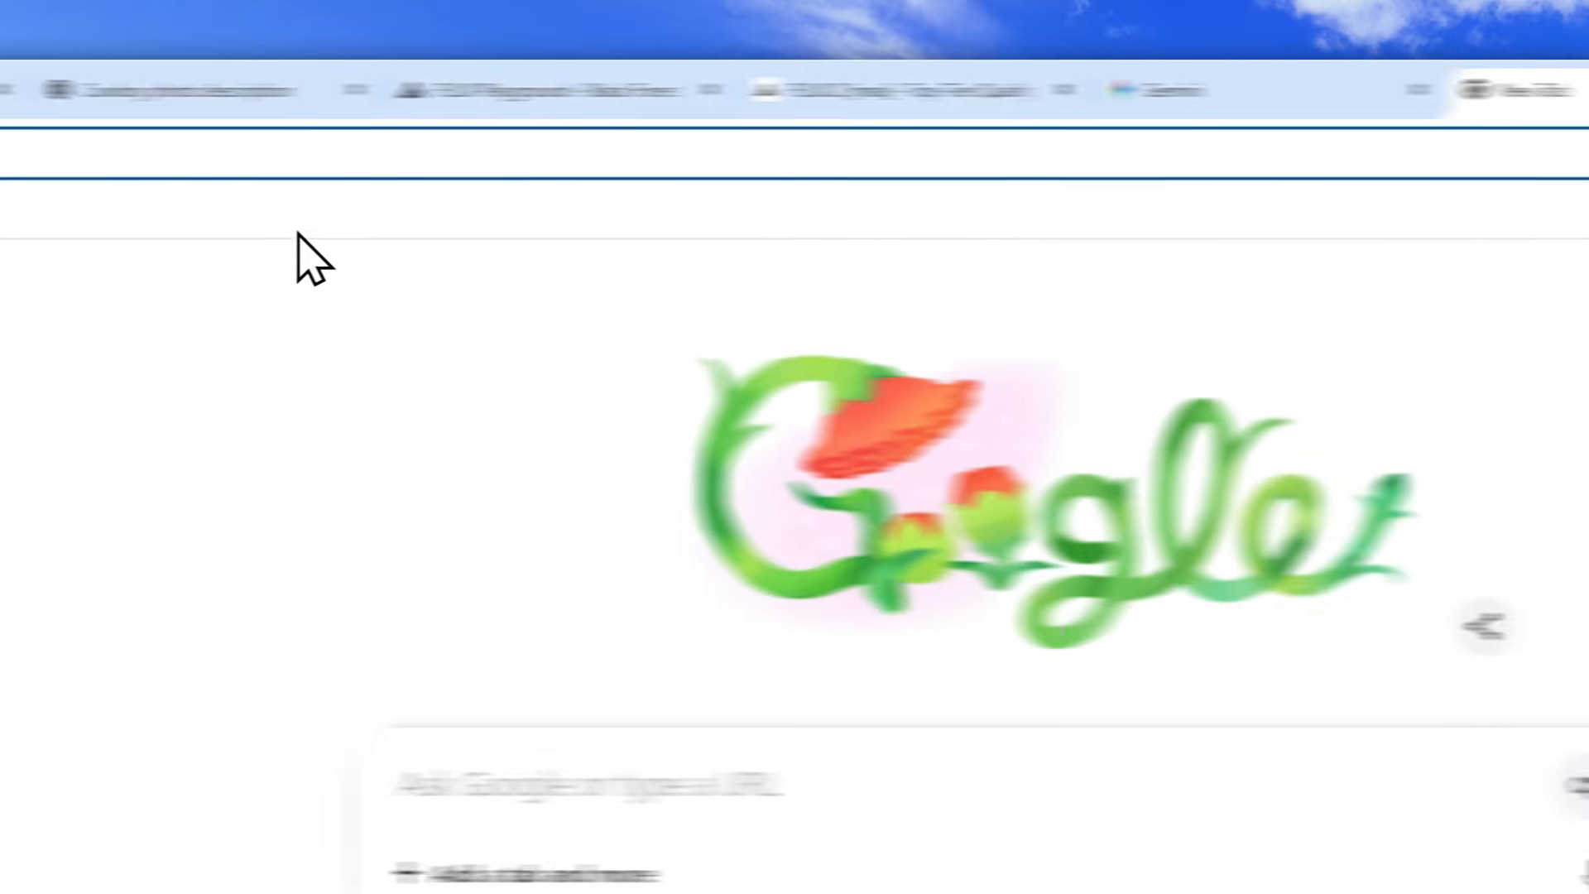
{"action": "type", "text": "play"}
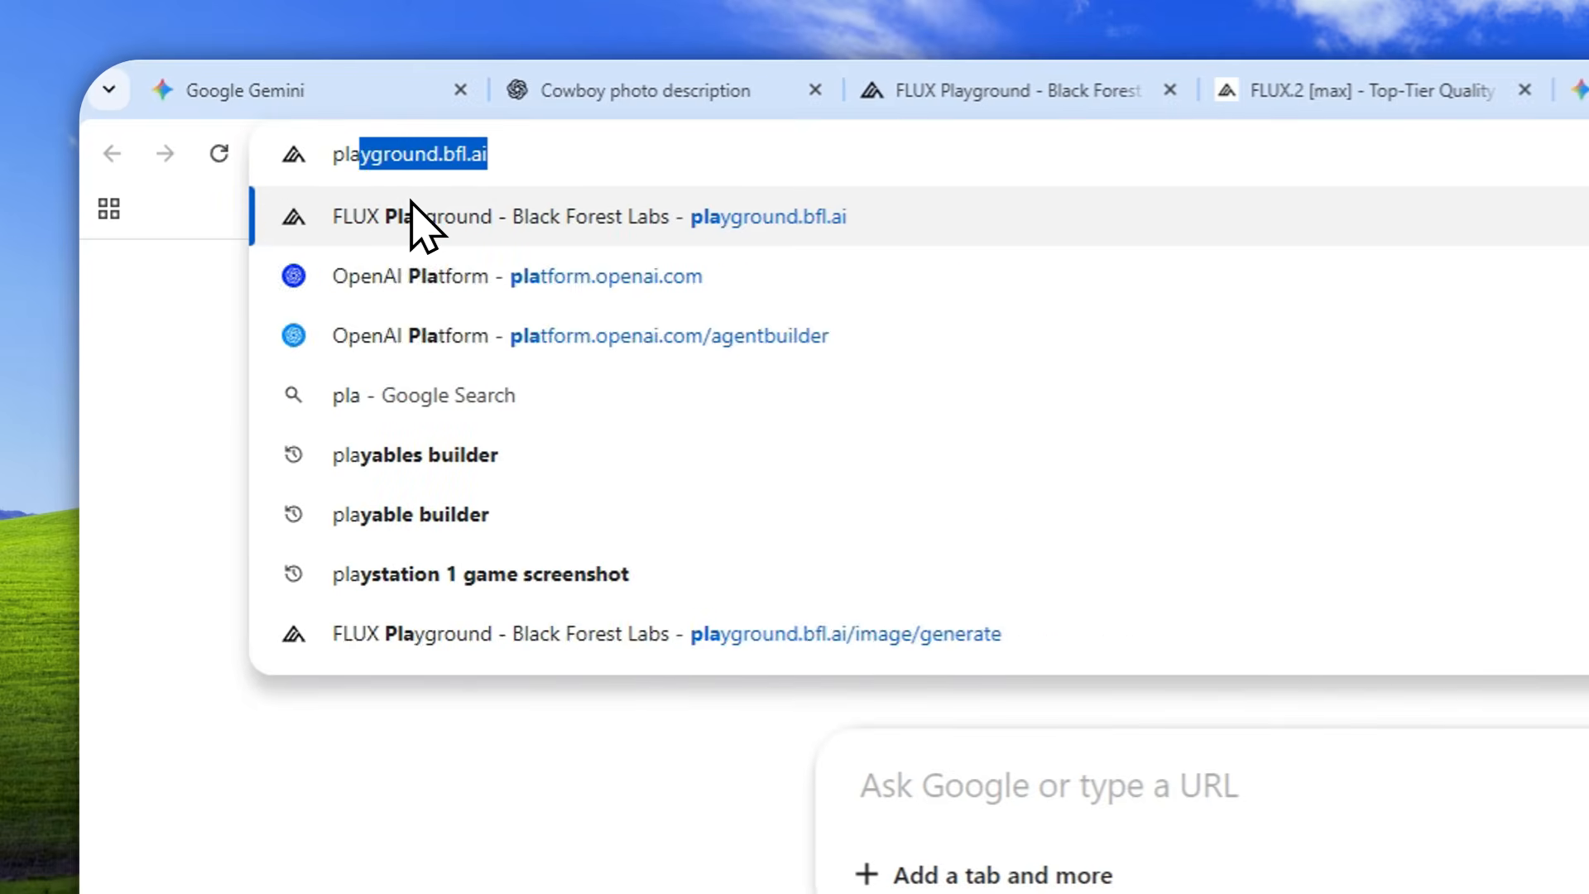
{"action": "key", "text": "Right"}
{"action": "left_click", "coordinate": [411, 203]}
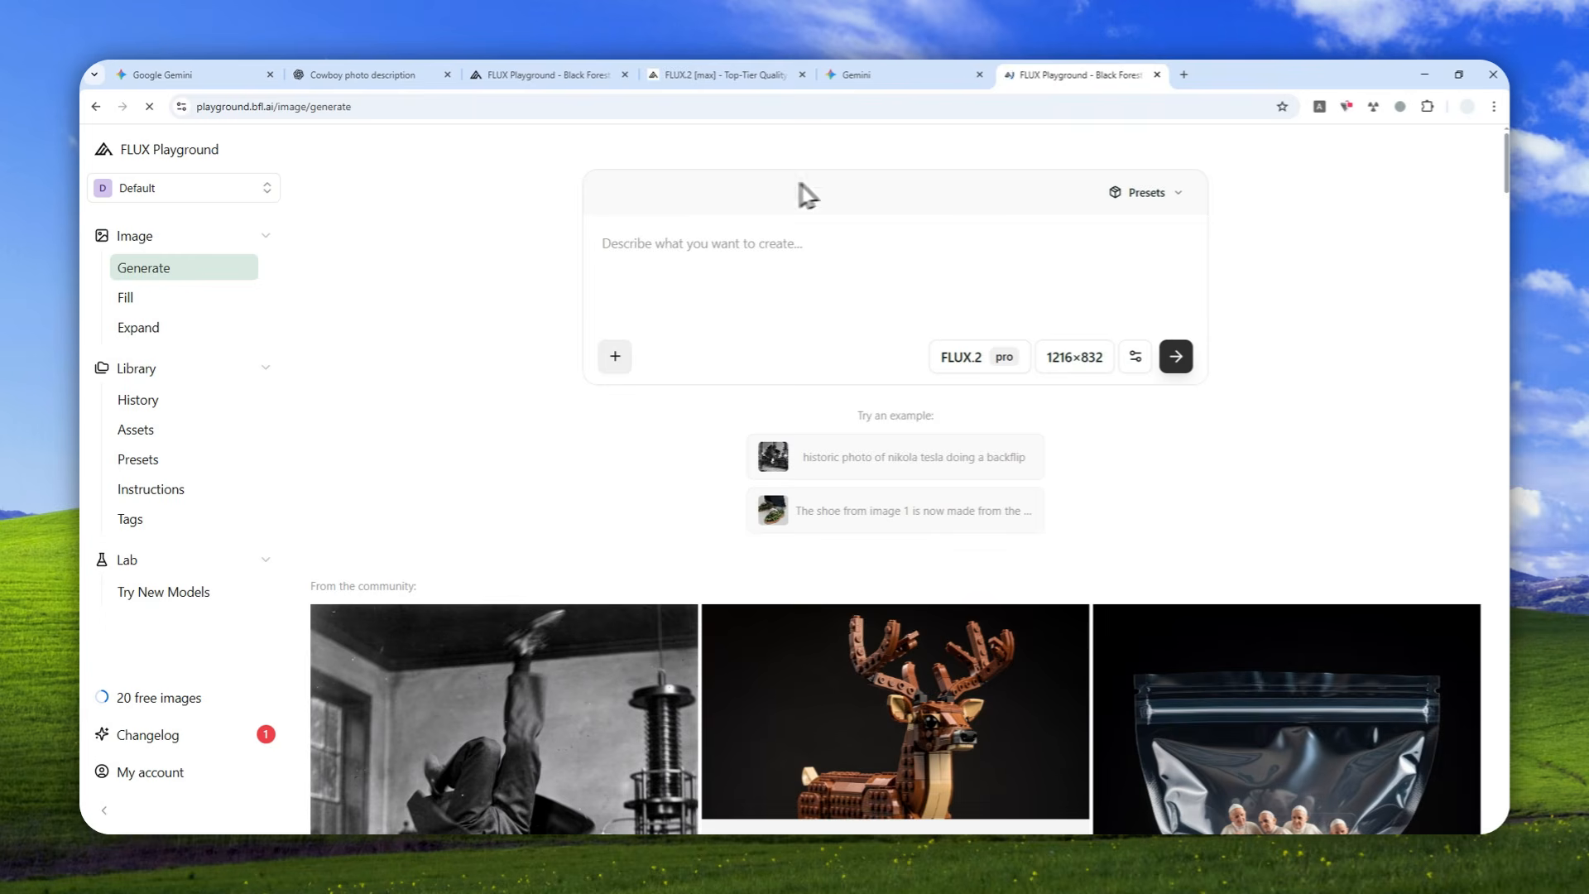
View the Fill and Expand image tools and return to the Generate page.
{"action": "left_click", "coordinate": [148, 296]}
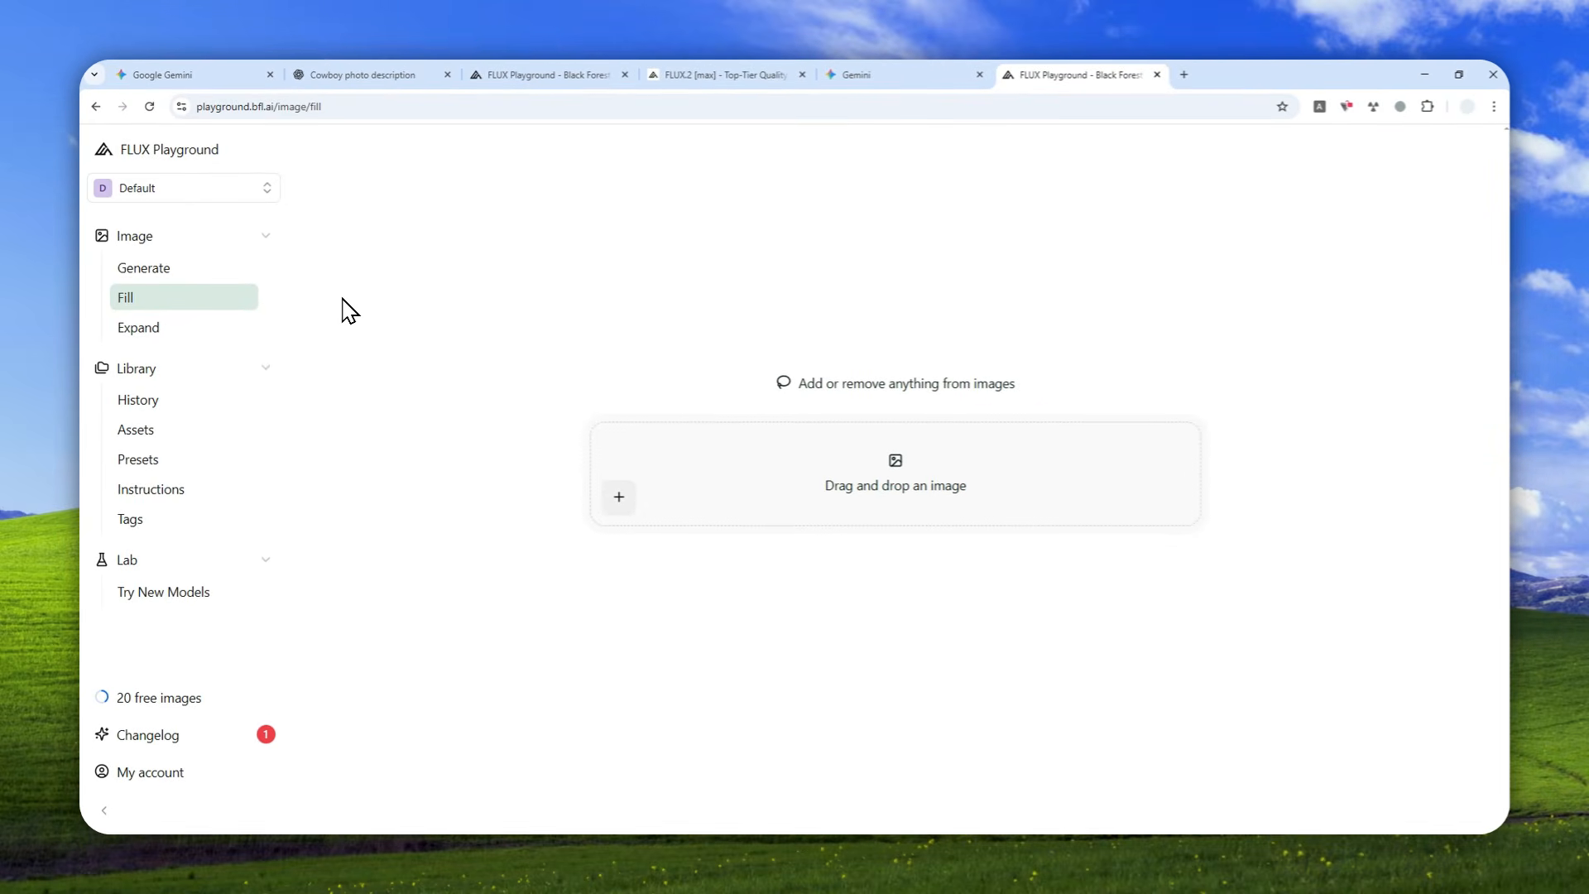
{"action": "left_click", "coordinate": [153, 327]}
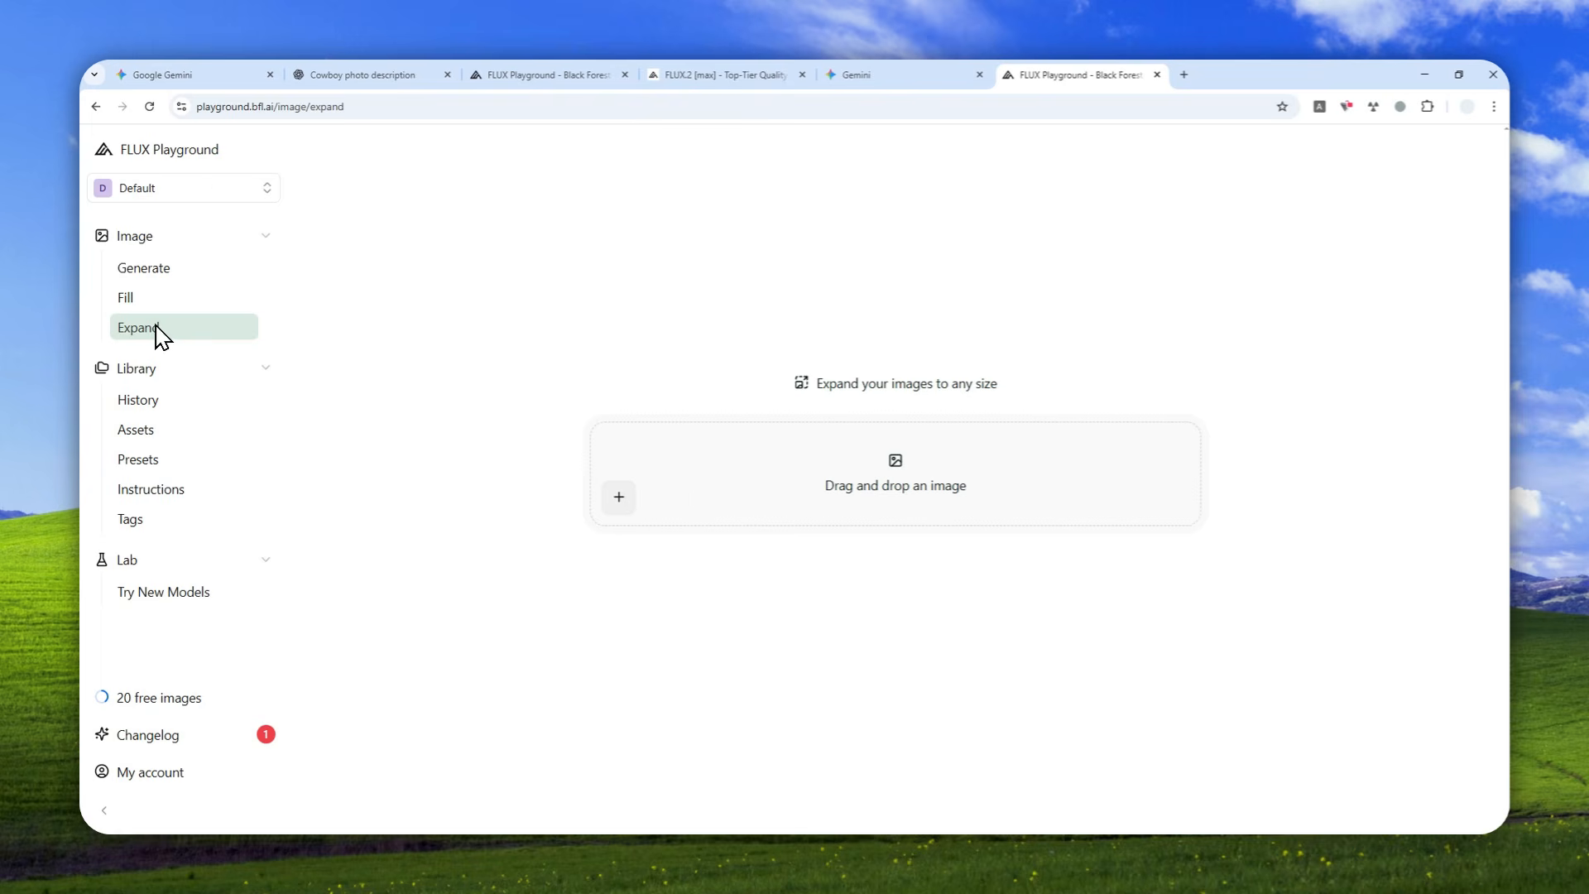
{"action": "left_click", "coordinate": [161, 268]}
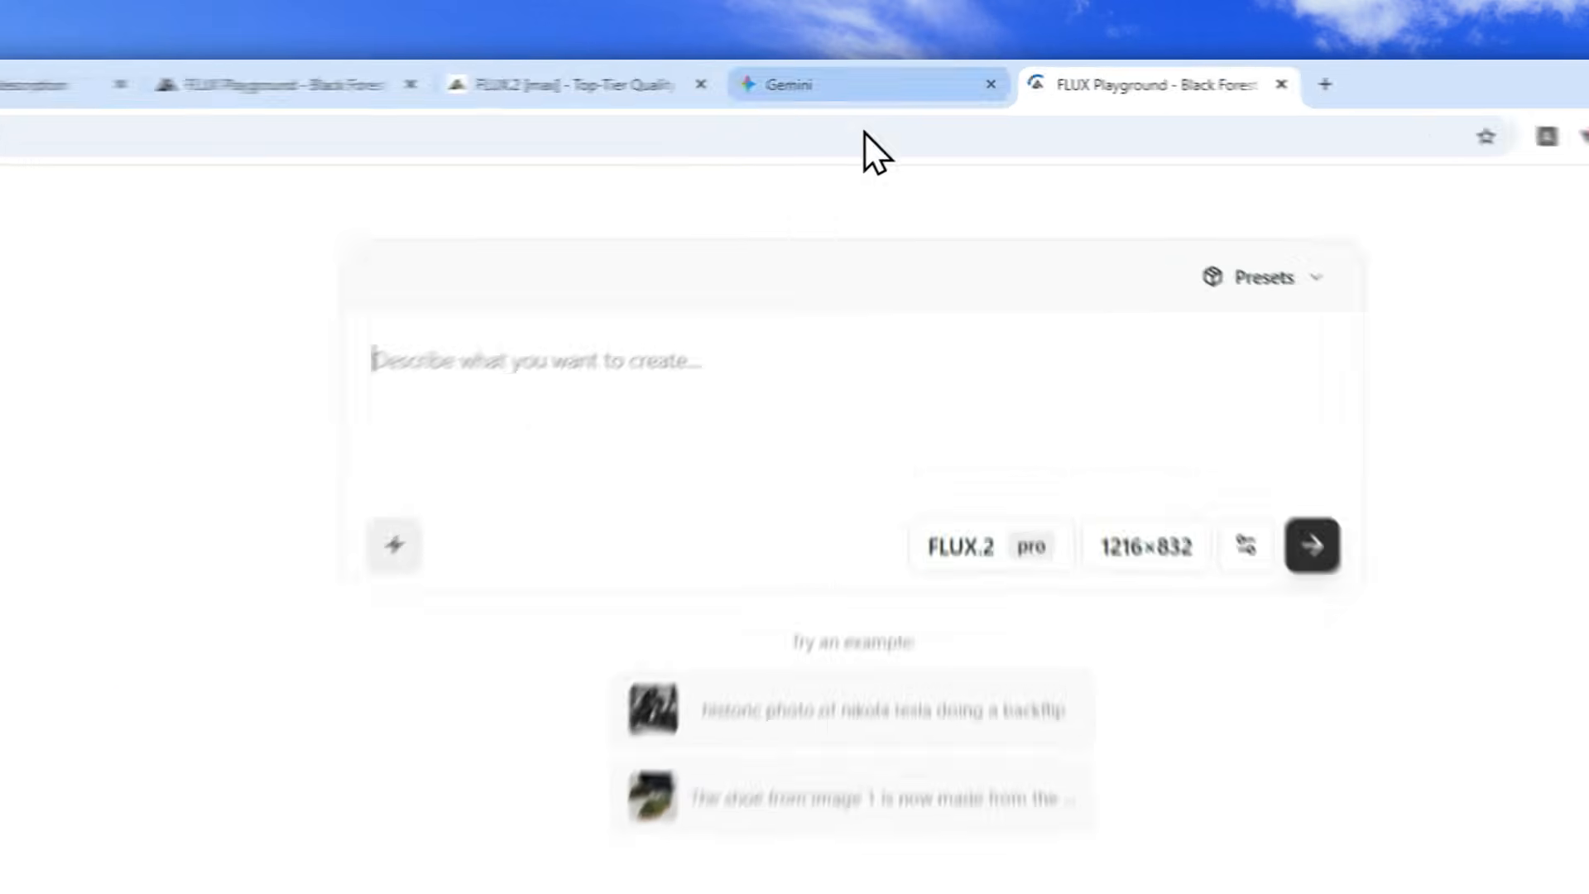
Copy the Hong Kong isometric weather prompt from the Gemini chat and paste it into the FLUX Playground prompt.
{"action": "left_click", "coordinate": [920, 75]}
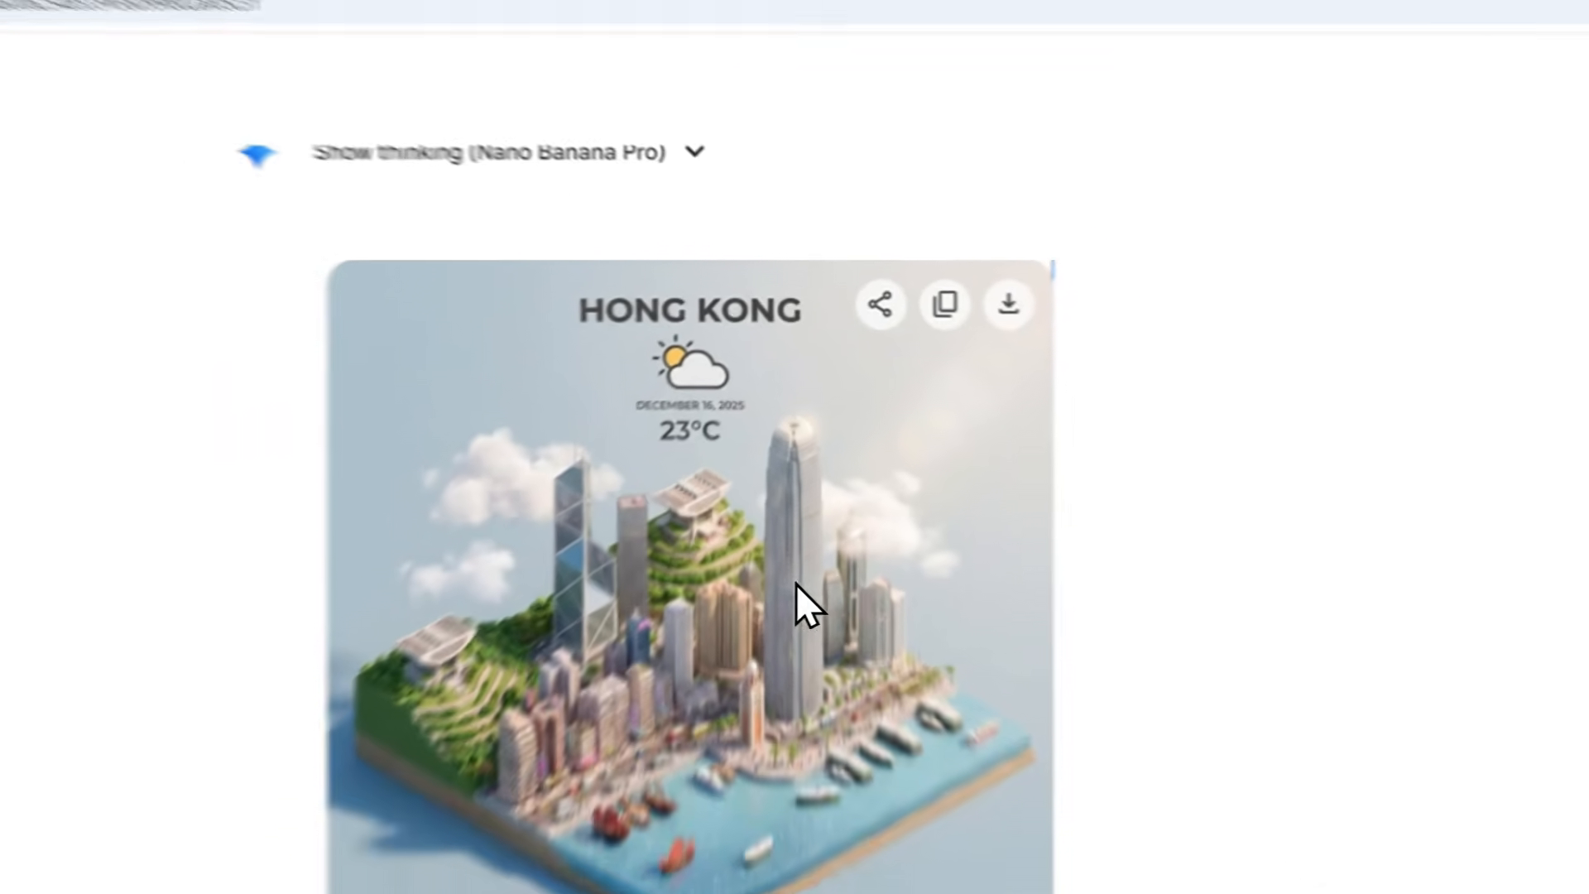
{"action": "scroll", "coordinate": [928, 448], "scroll_direction": "up", "scroll_amount": 3}
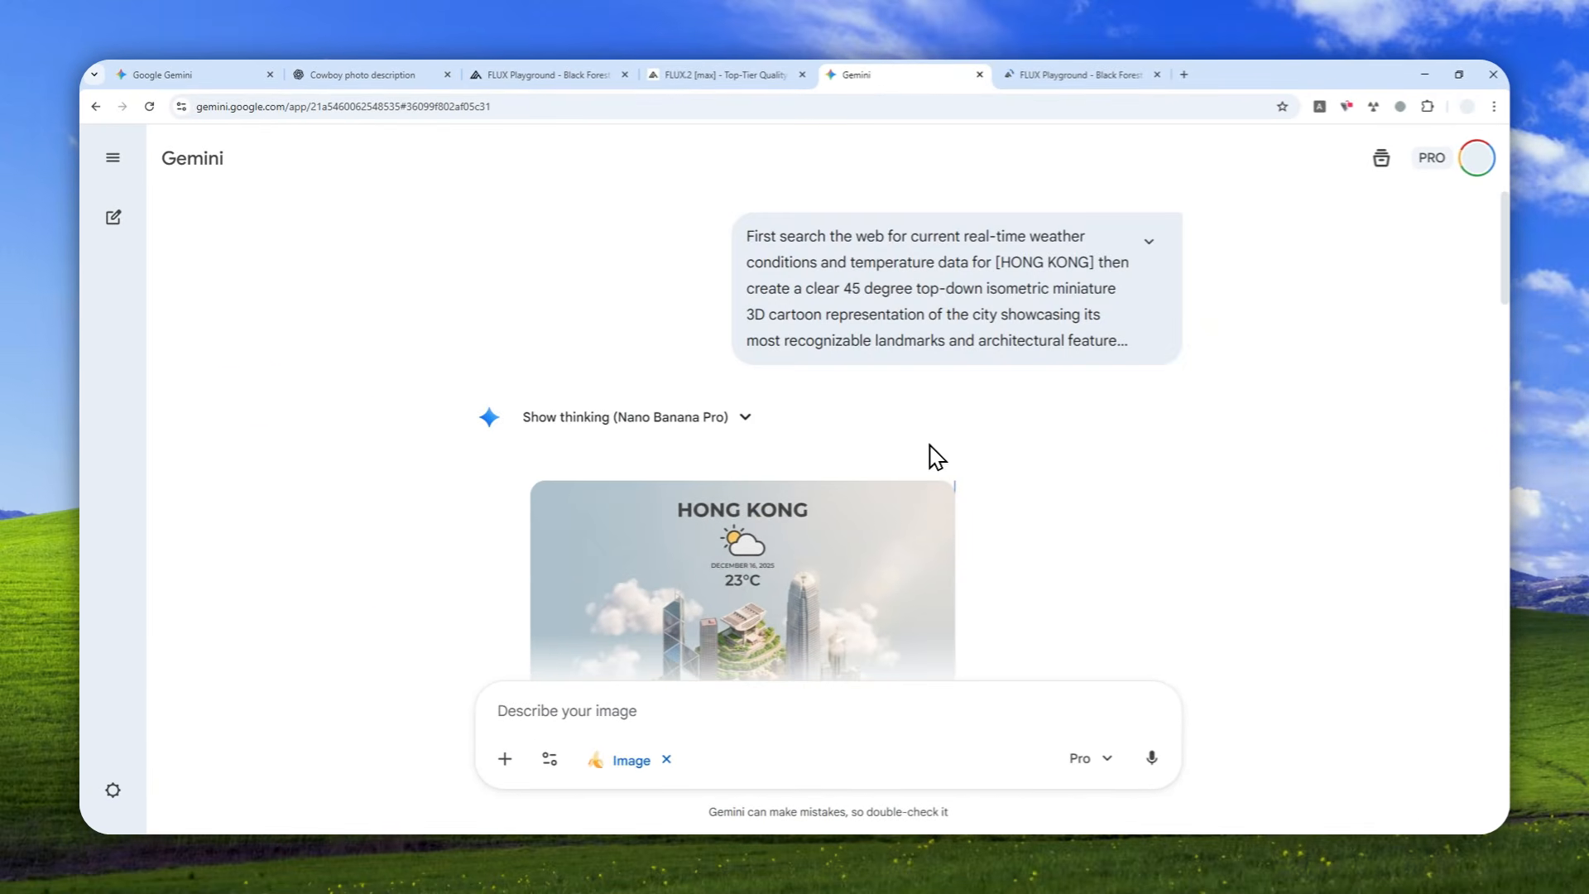
{"action": "left_click", "coordinate": [708, 229]}
{"action": "left_click", "coordinate": [1032, 76]}
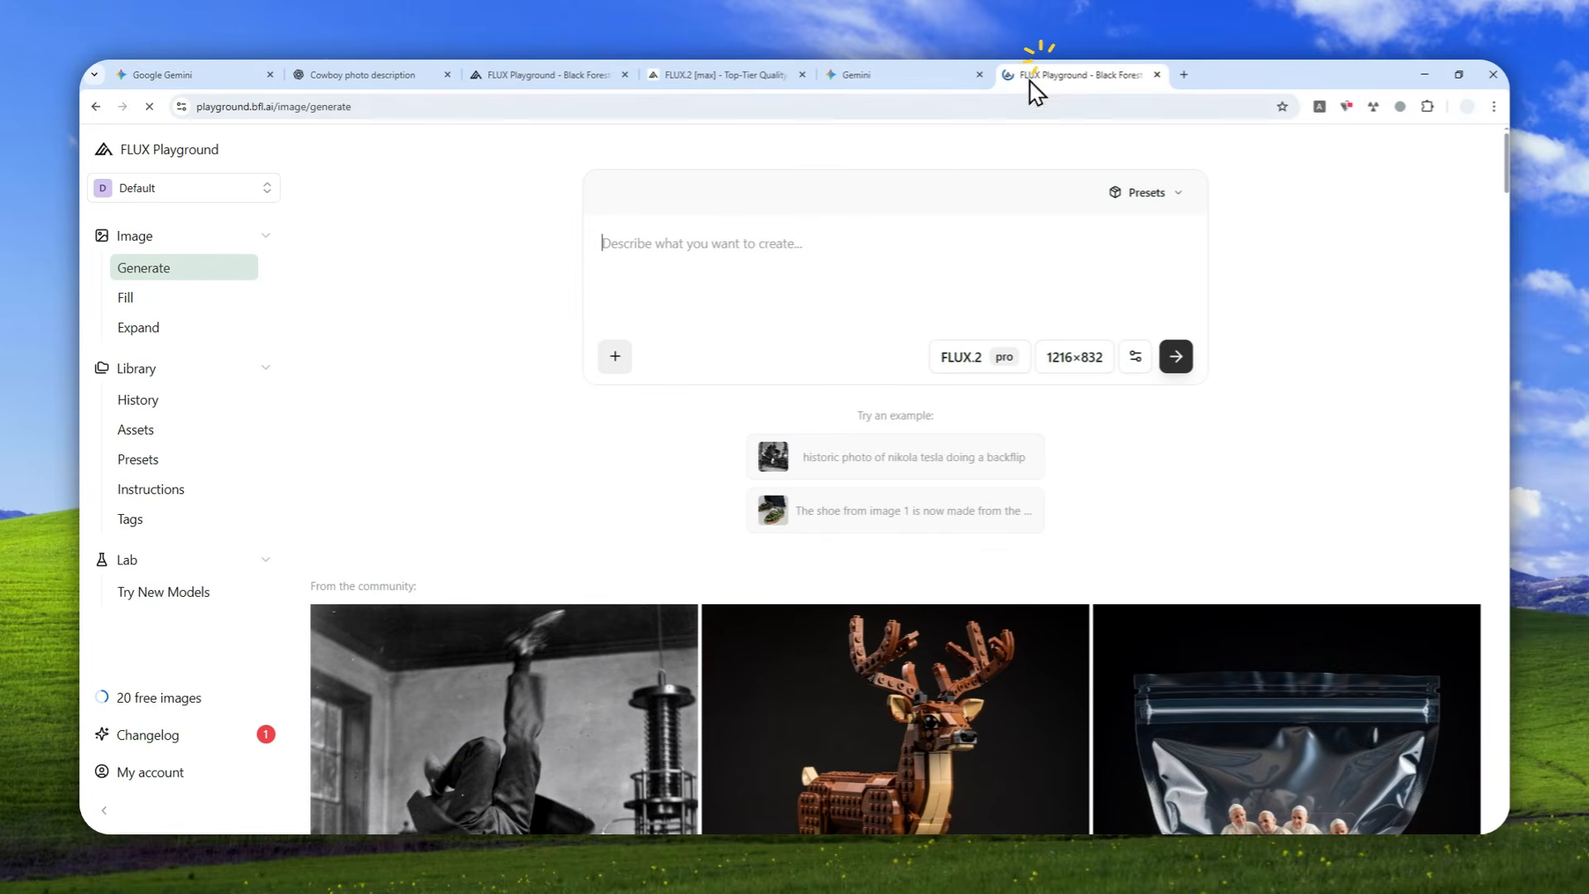
{"action": "right_click", "coordinate": [655, 277]}
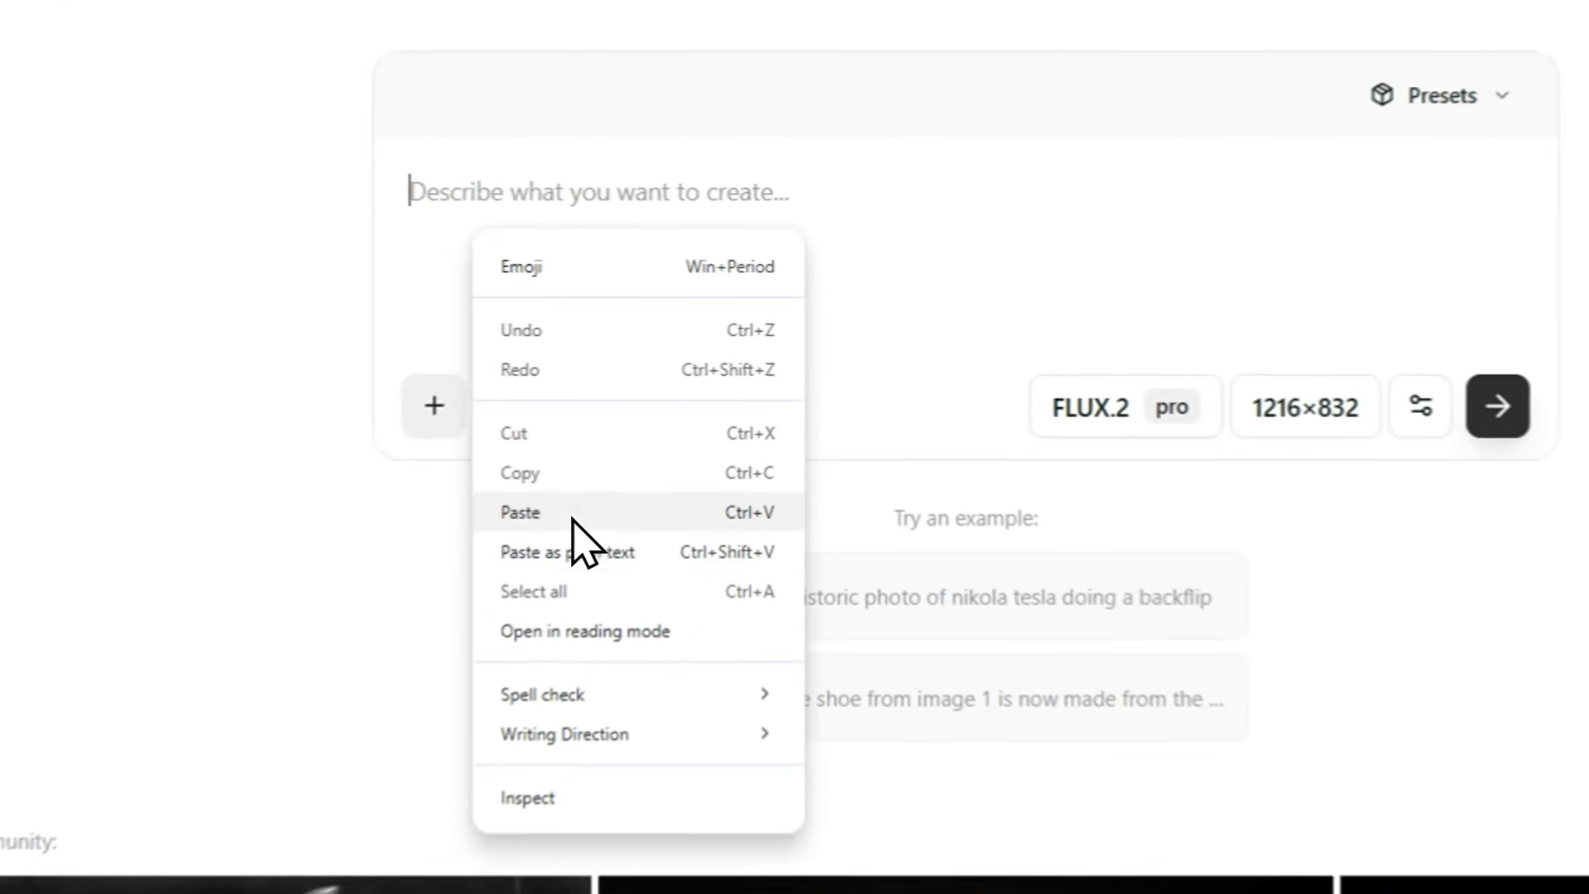
{"action": "left_click", "coordinate": [688, 416]}
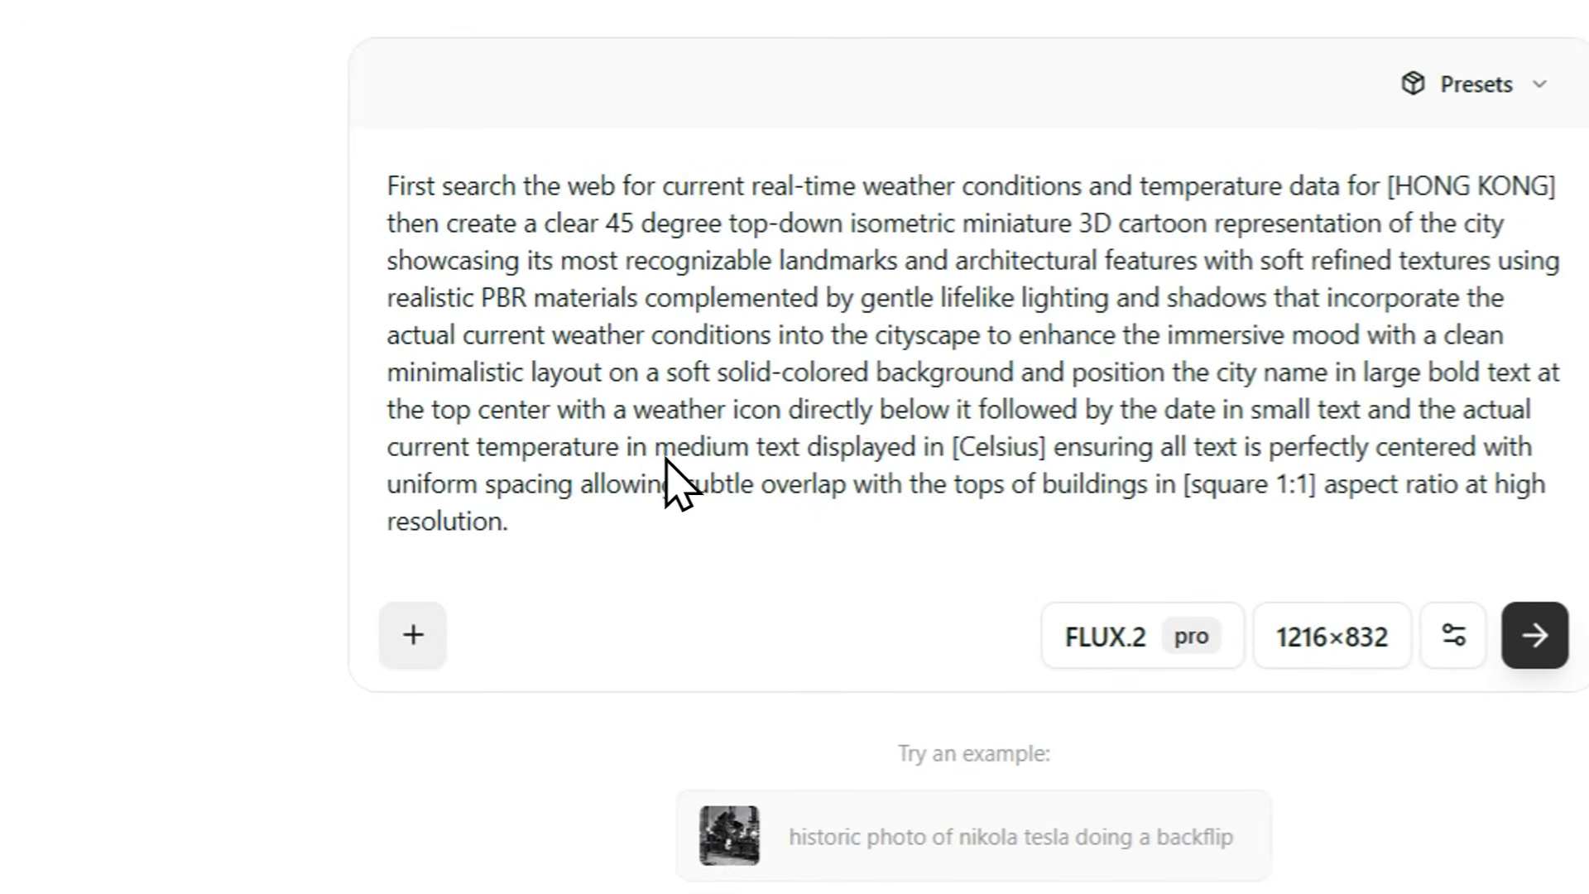
Select the FLUX.2 max model and set the output image size to 1008×1008.
{"action": "left_click", "coordinate": [1076, 645]}
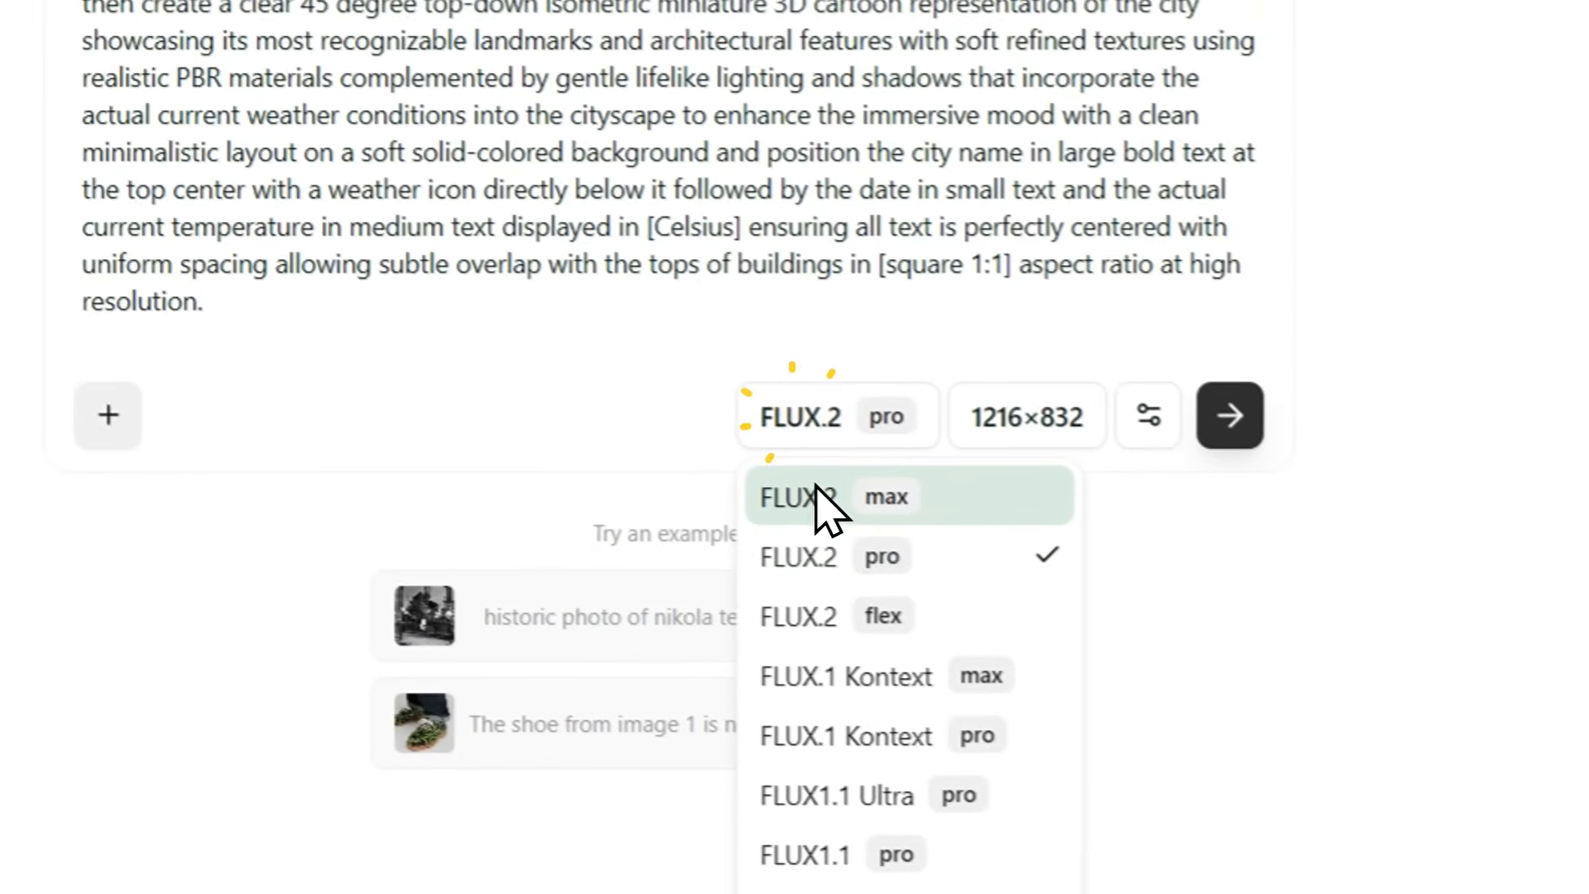
{"action": "left_click", "coordinate": [1136, 725]}
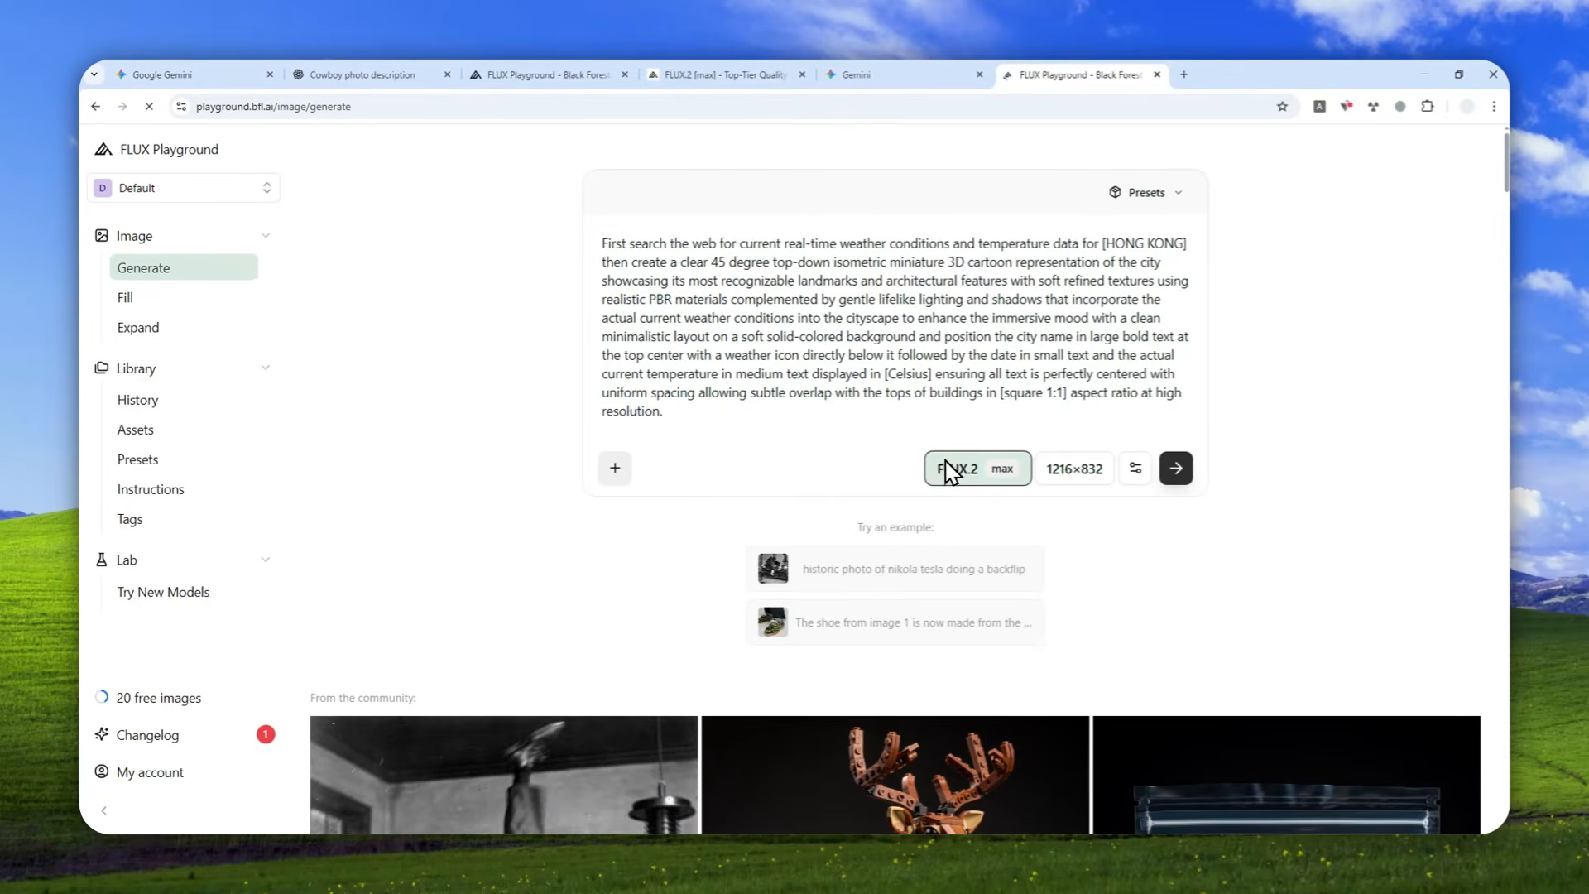
{"action": "left_click", "coordinate": [1066, 471]}
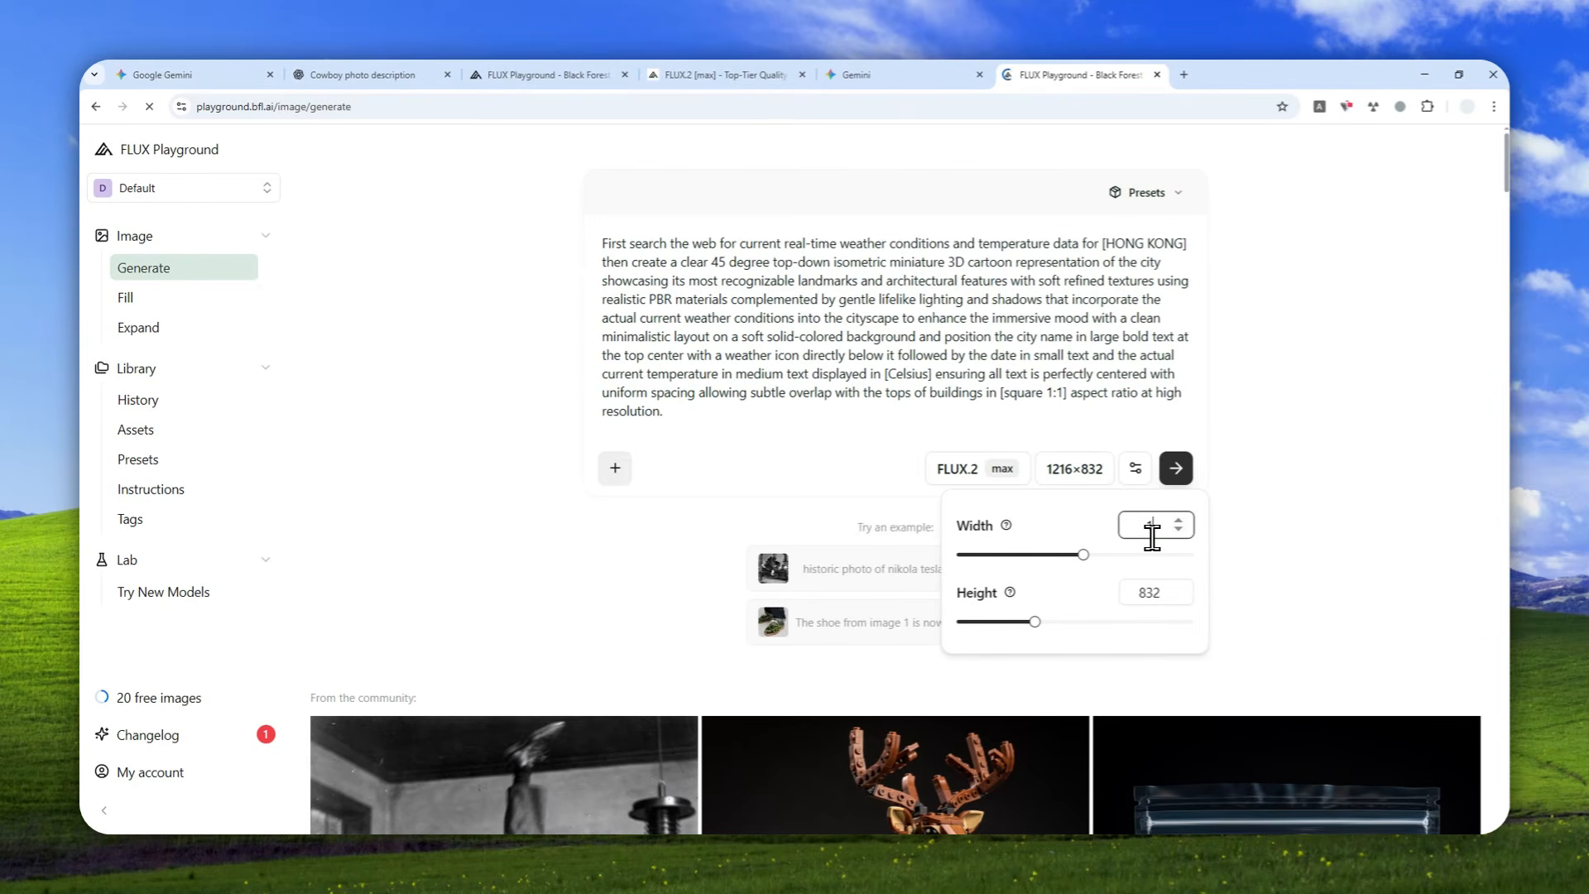
{"action": "type", "text": "1008"}
{"action": "key", "text": "Tab"}
{"action": "key", "text": "Tab"}
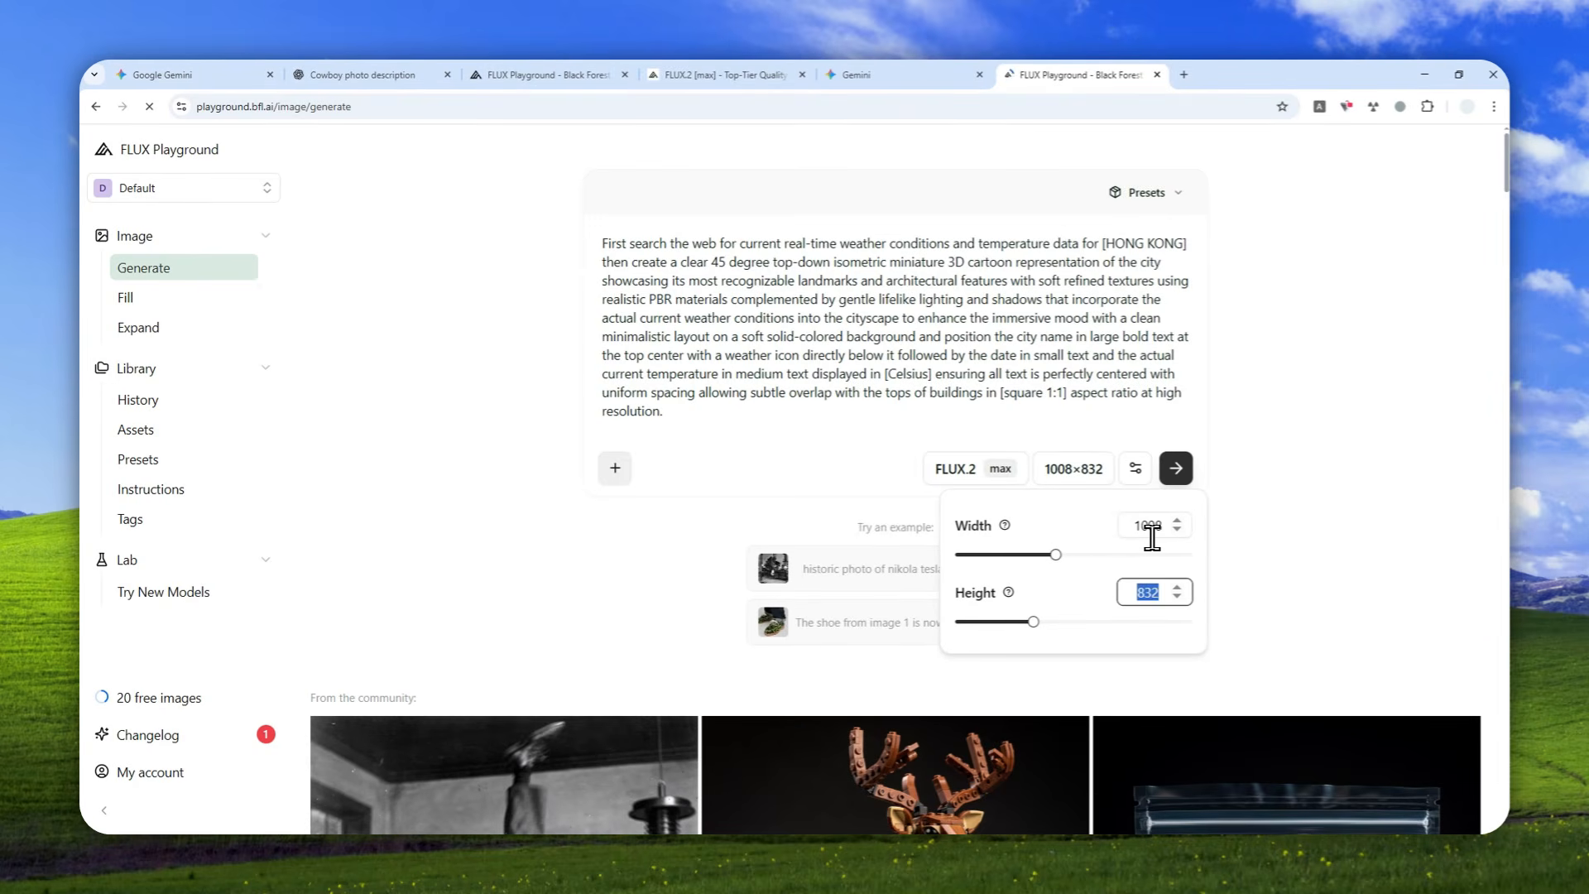
{"action": "type", "text": "1000"}
{"action": "key", "text": "Tab"}
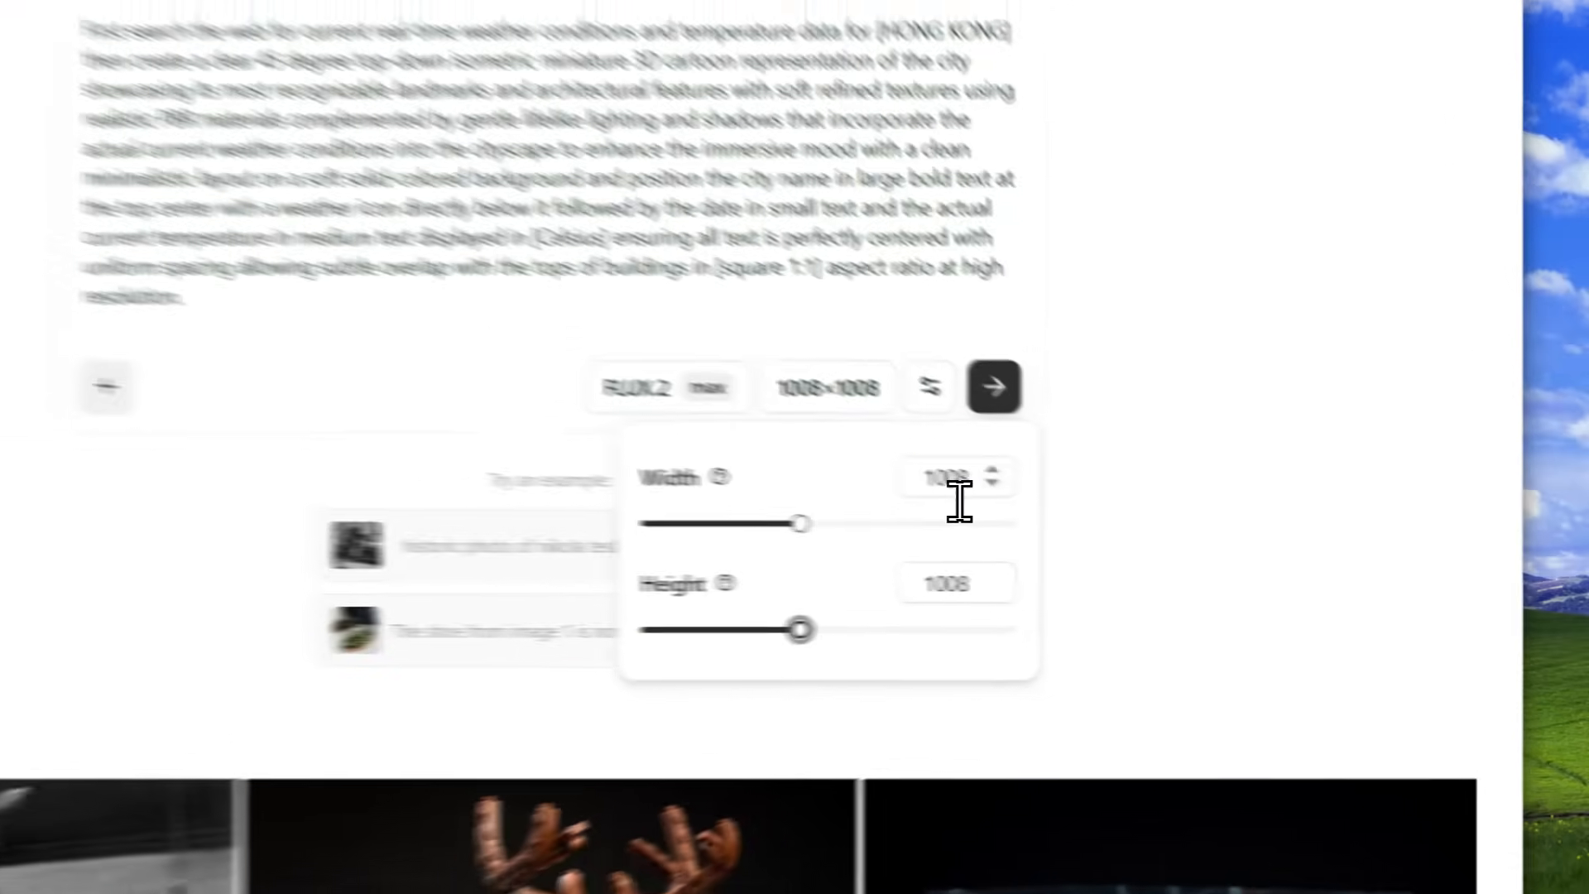
Try to set the image width to 1000.
{"action": "left_click", "coordinate": [1145, 532]}
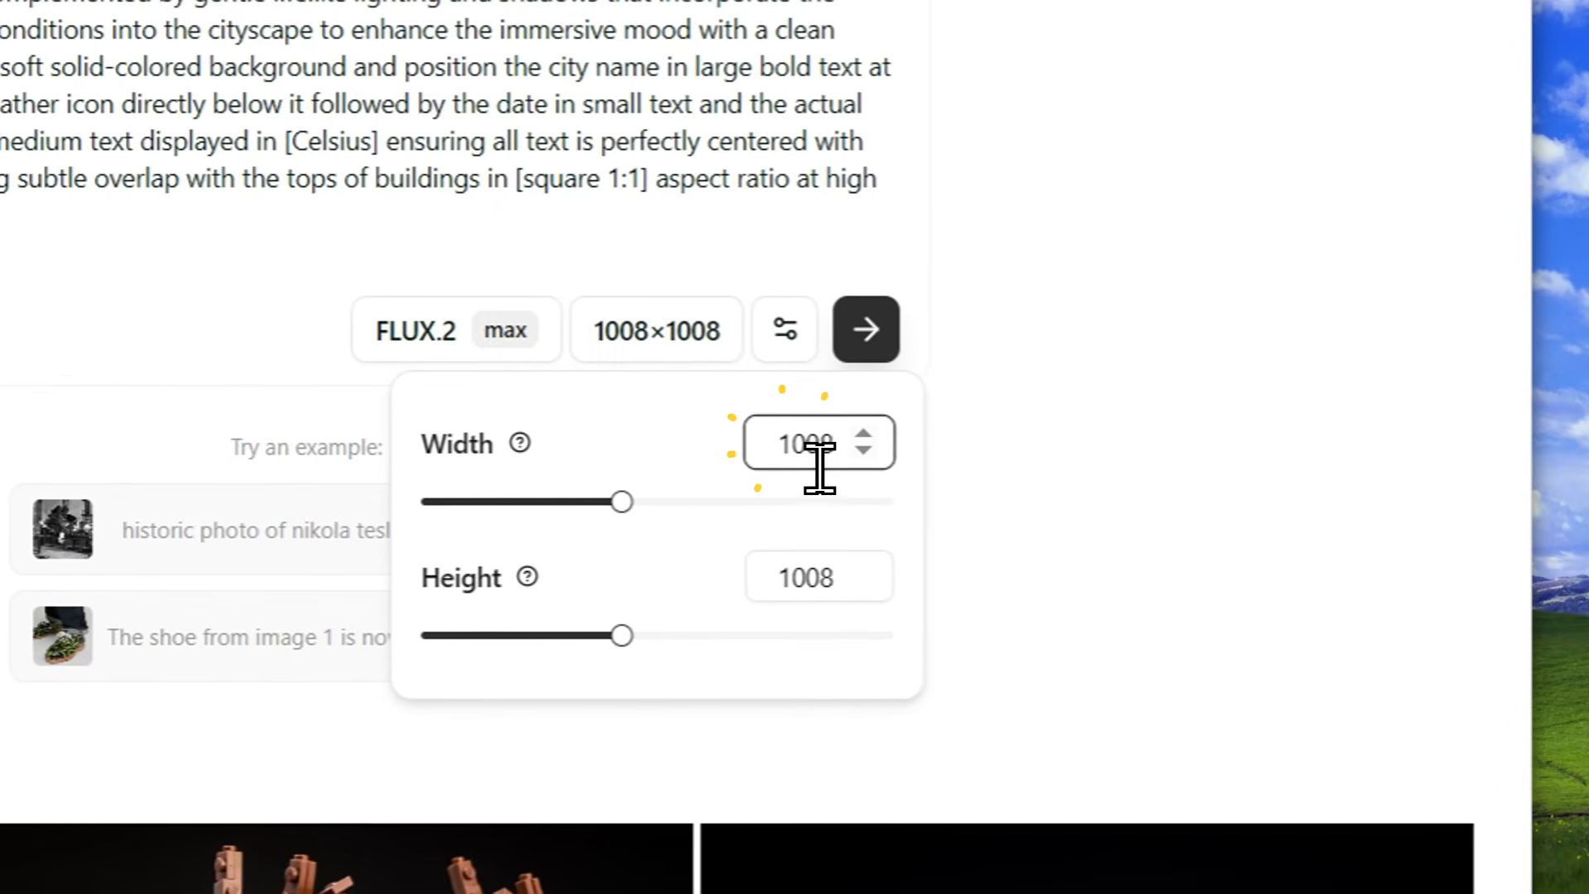
{"action": "key", "text": "ctrl+a"}
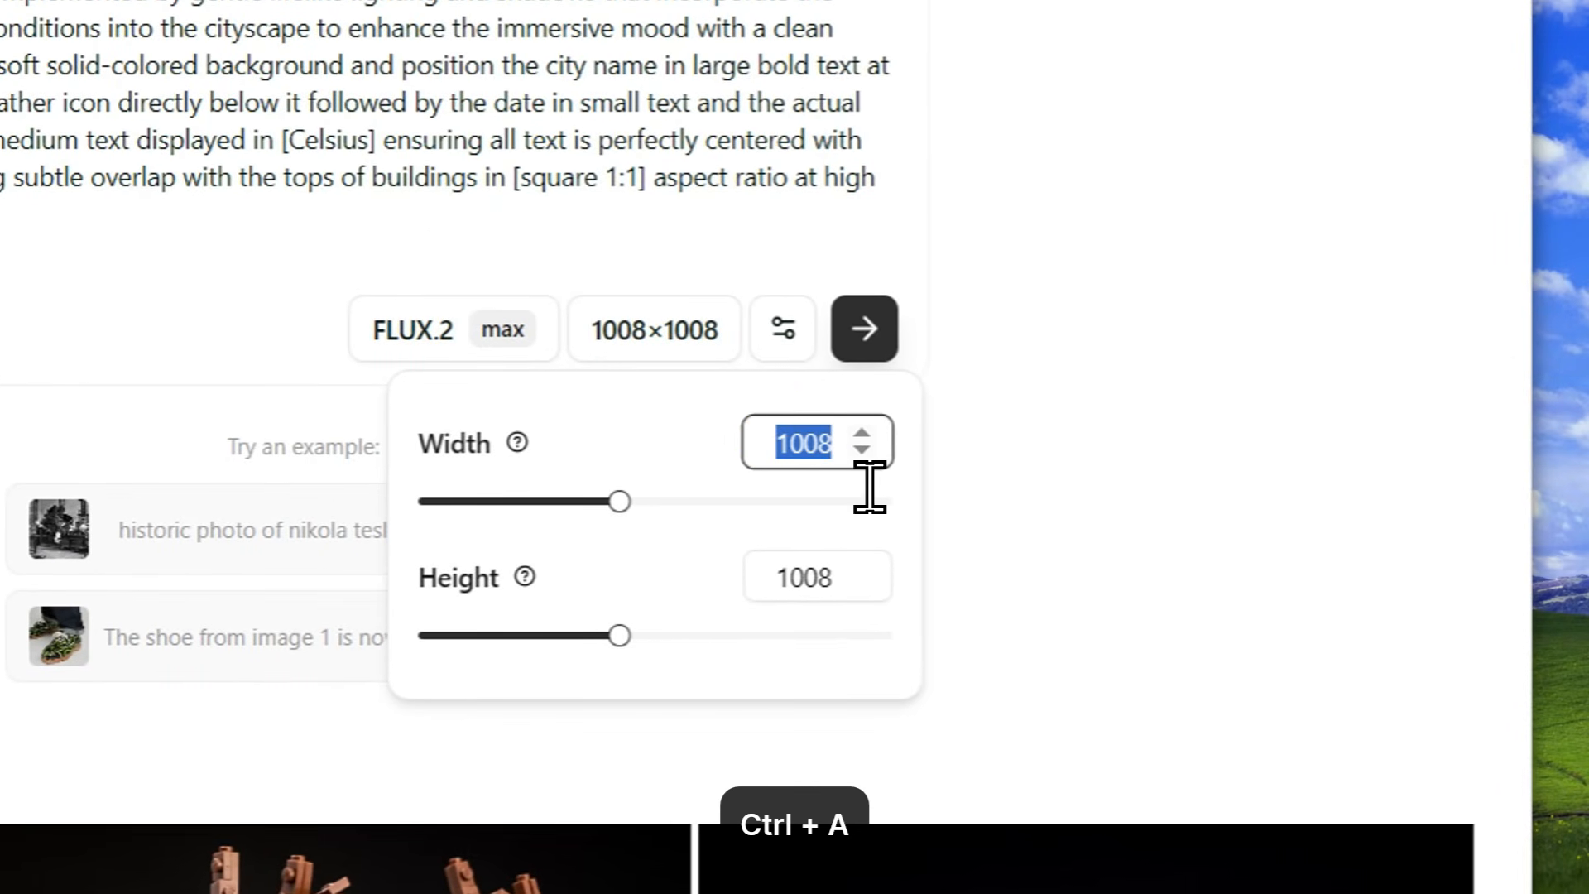
{"action": "type", "text": "1000"}
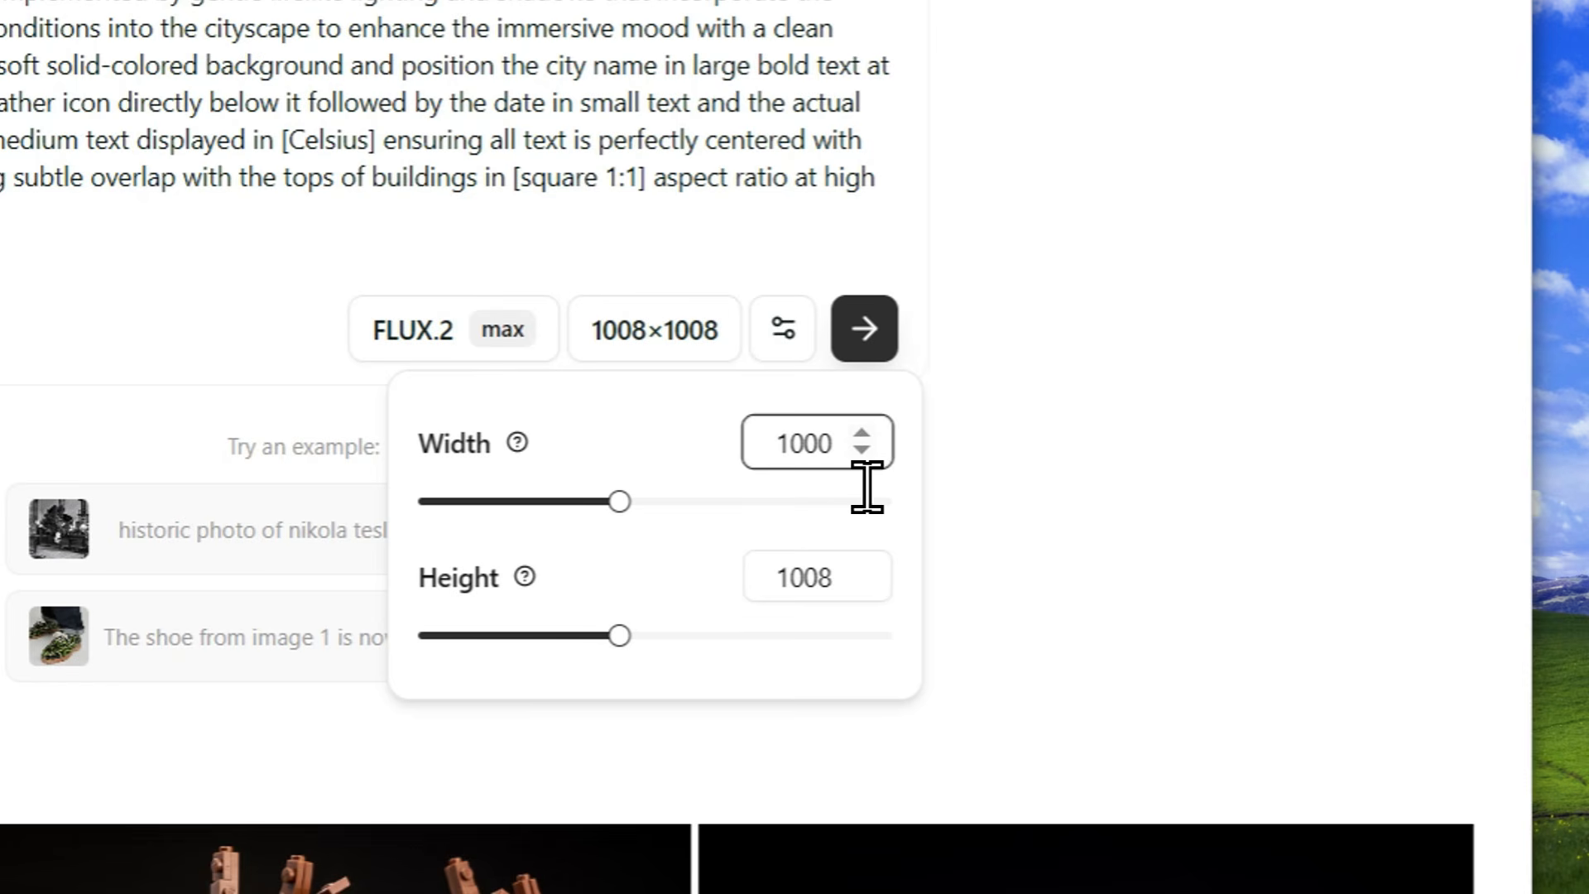
{"action": "key", "text": "Tab"}
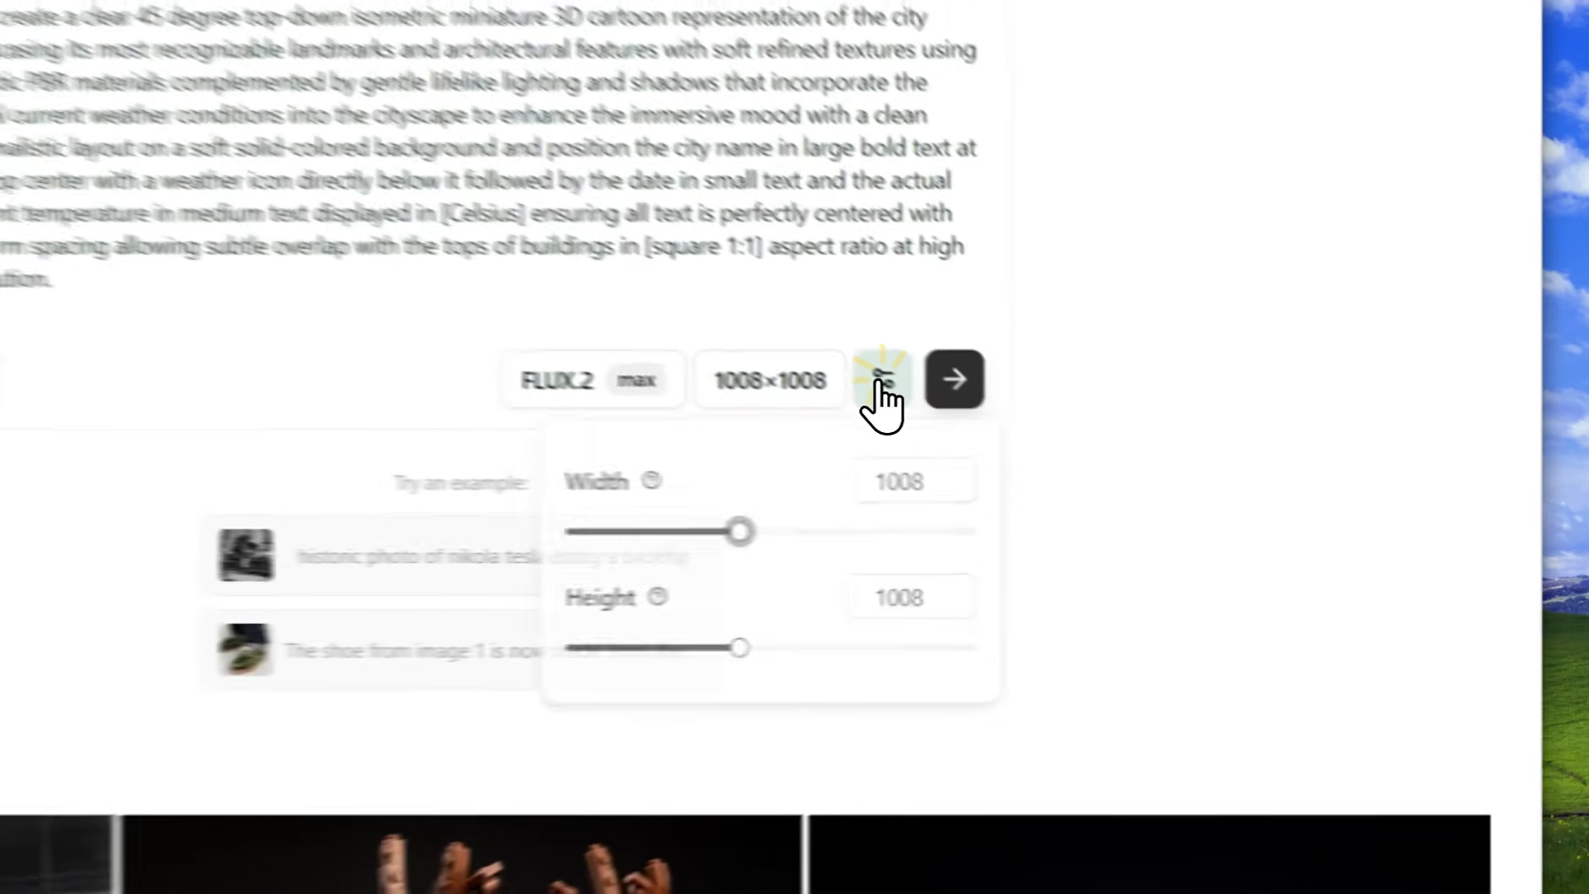
Set the batch size to 4 in the generation settings.
{"action": "left_click", "coordinate": [1136, 469]}
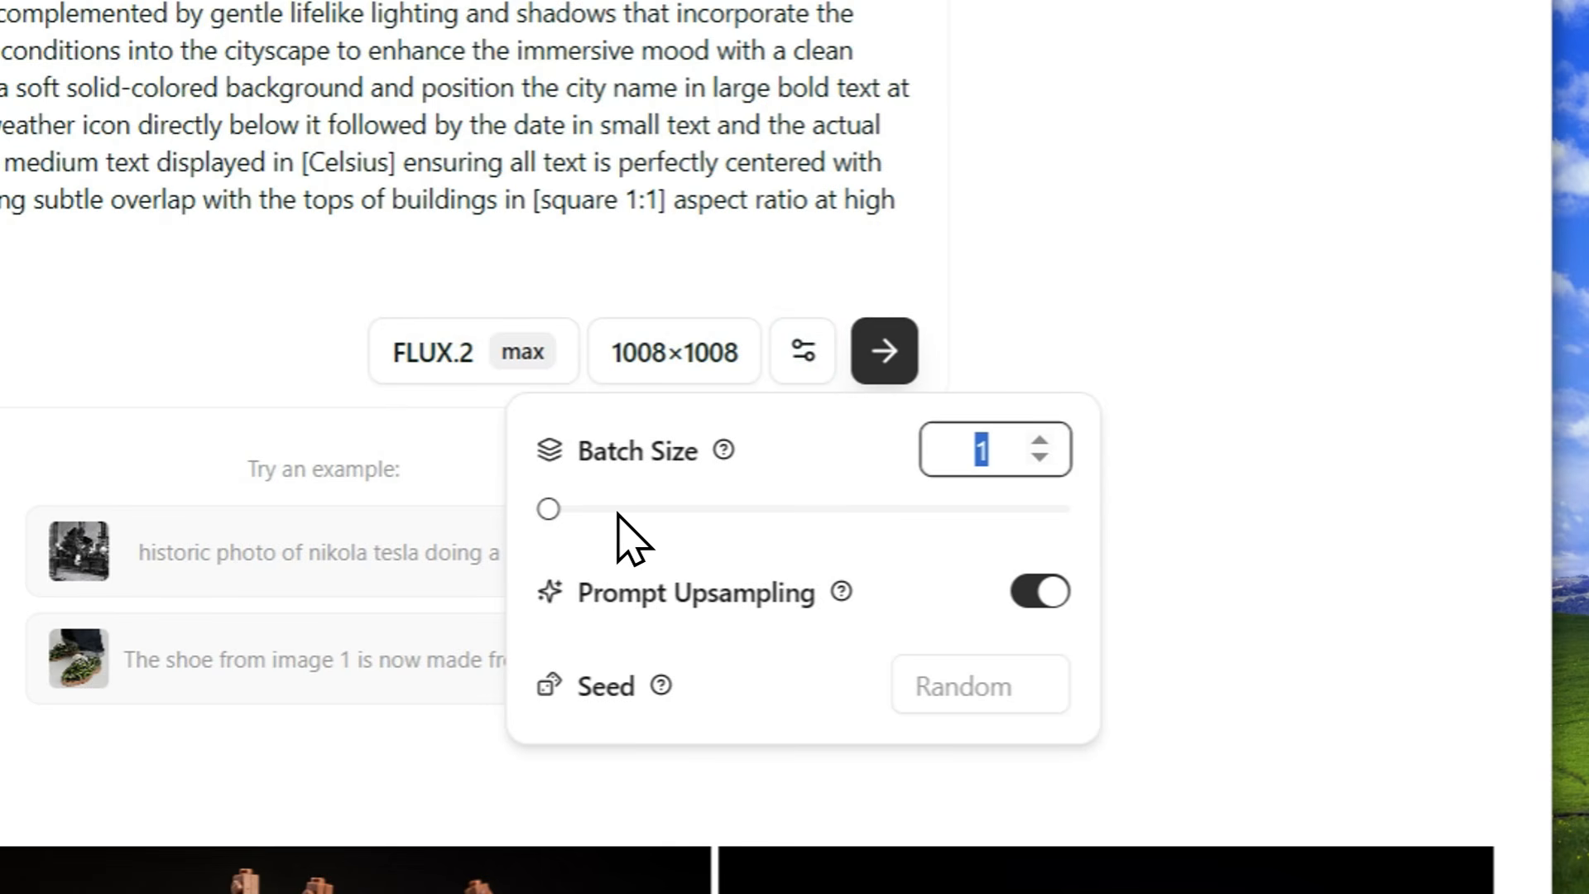
{"action": "left_click", "coordinate": [547, 508]}
{"action": "left_click_drag", "start_coordinate": [610, 521], "coordinate": [996, 538]}
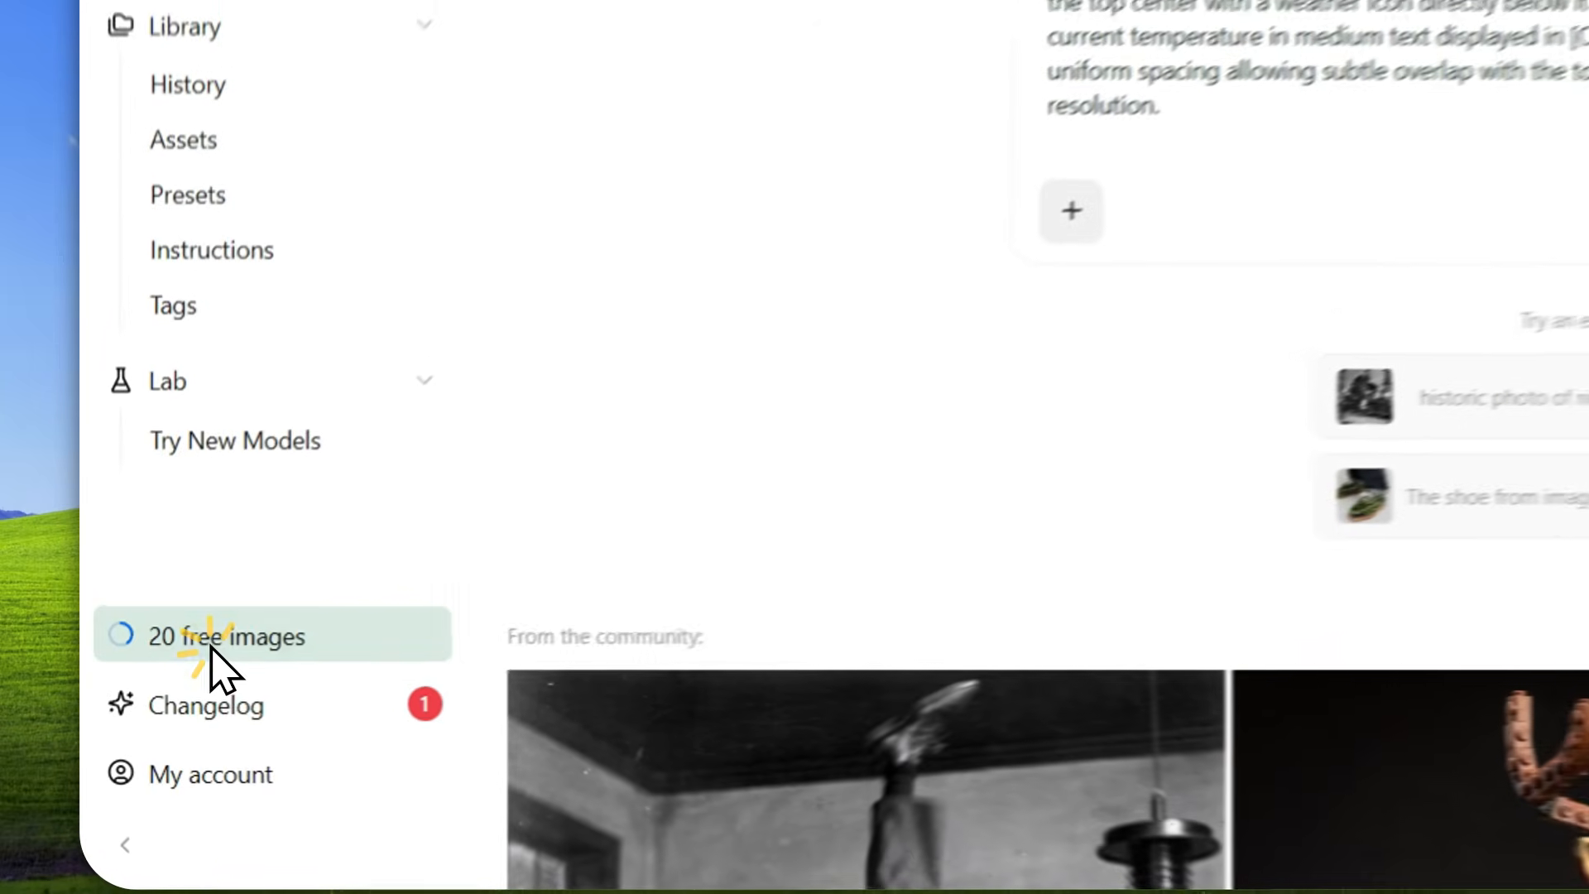
Check the free-images credit options and view the cowboy image in the Gemini tab.
{"action": "left_click", "coordinate": [148, 702]}
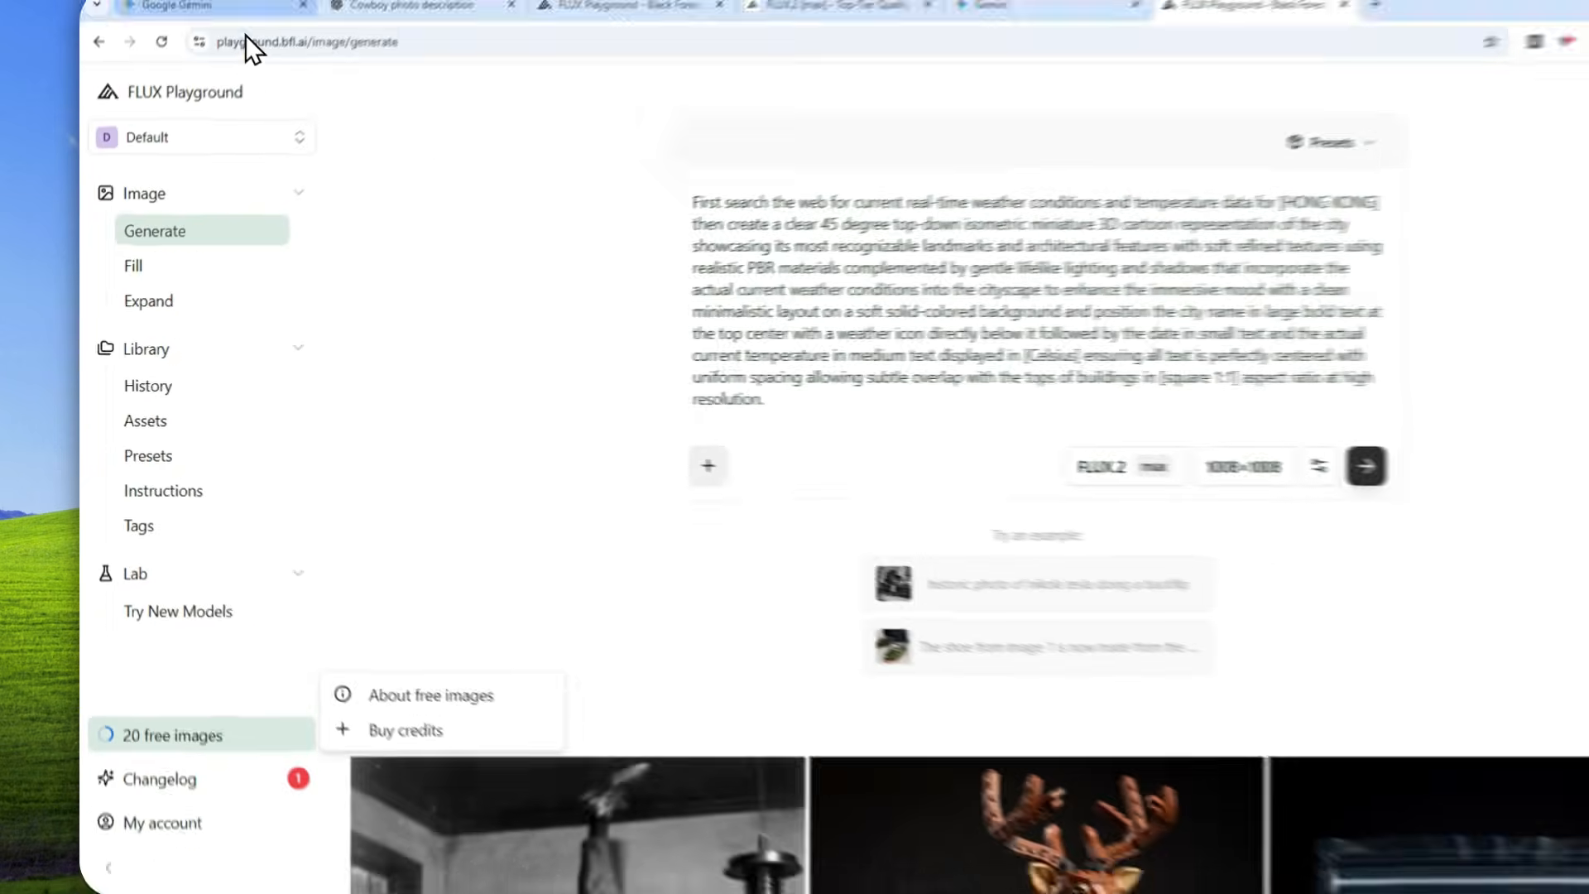
{"action": "left_click", "coordinate": [205, 61]}
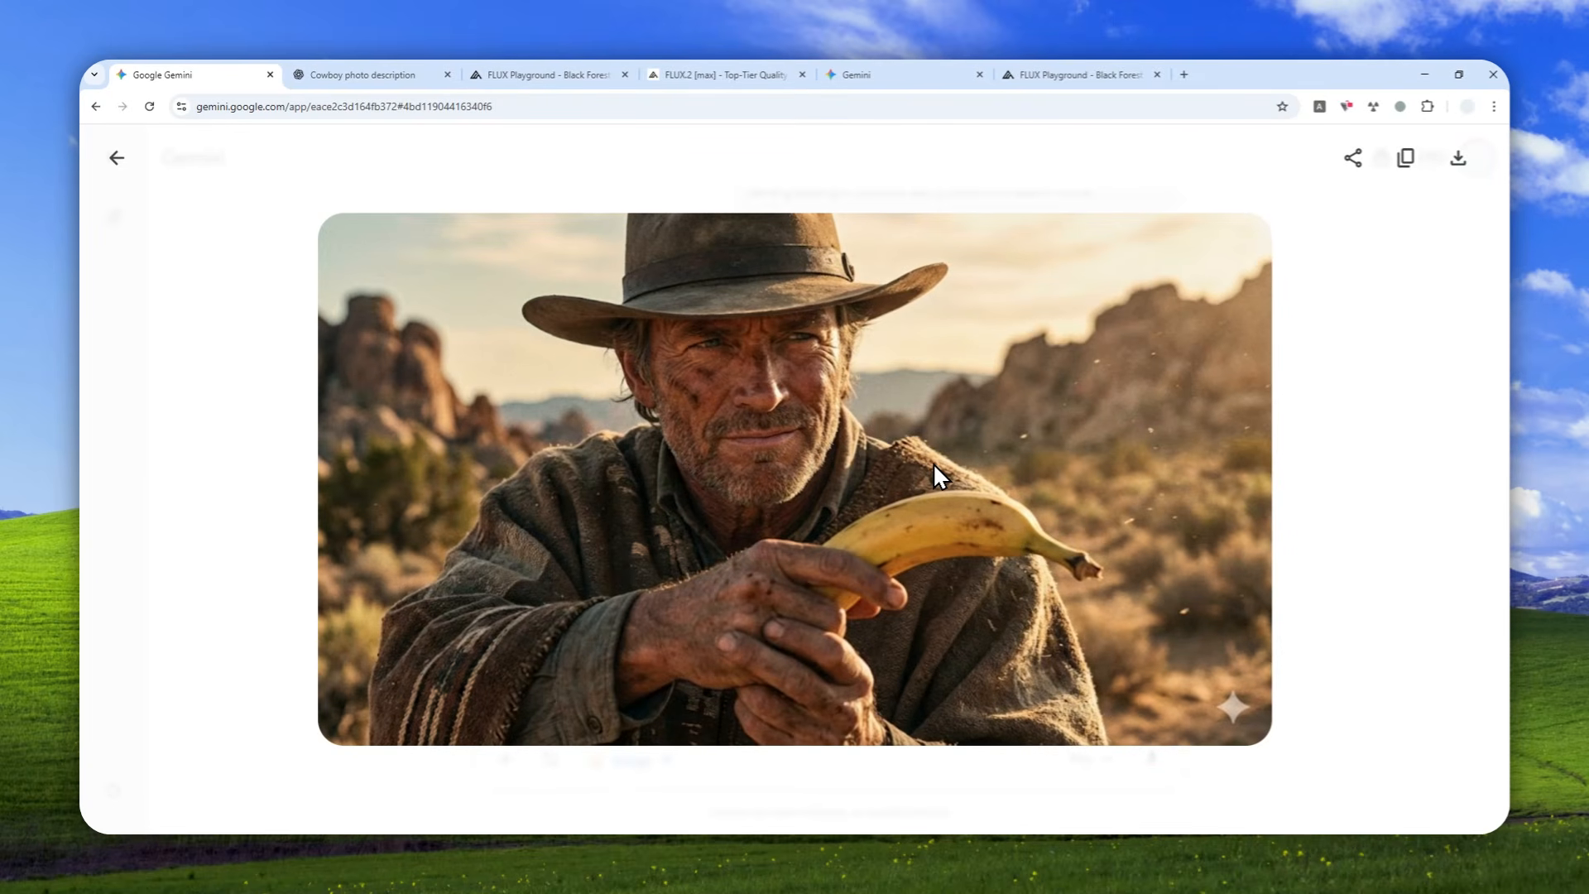
{"action": "left_click", "coordinate": [1055, 75]}
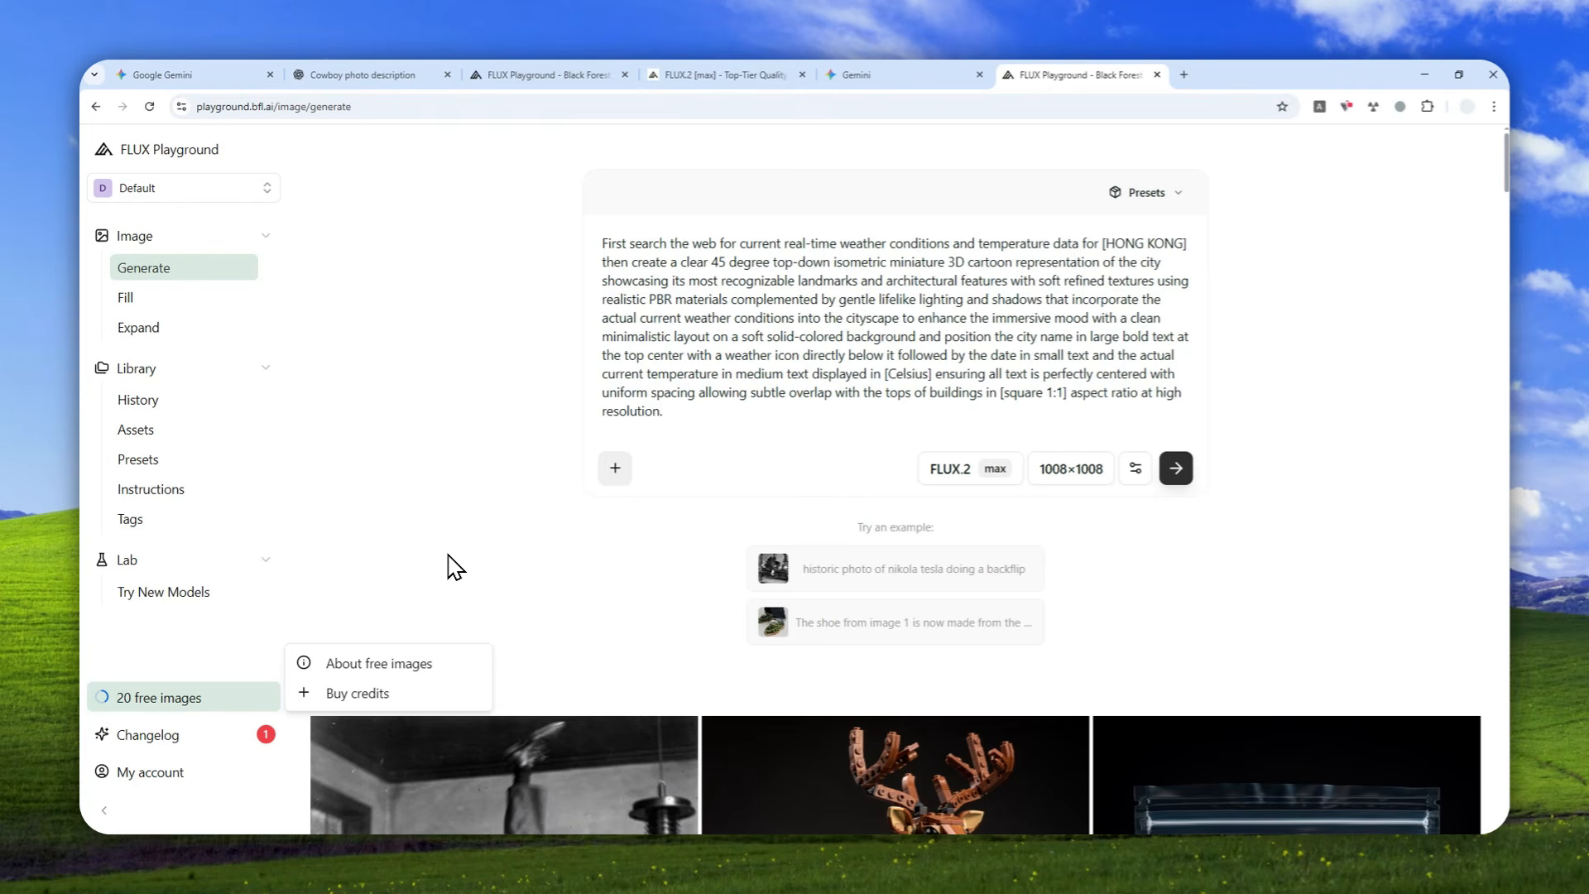
Set the batch size to 1 and generate the Hong Kong weather image.
{"action": "left_click", "coordinate": [1135, 468]}
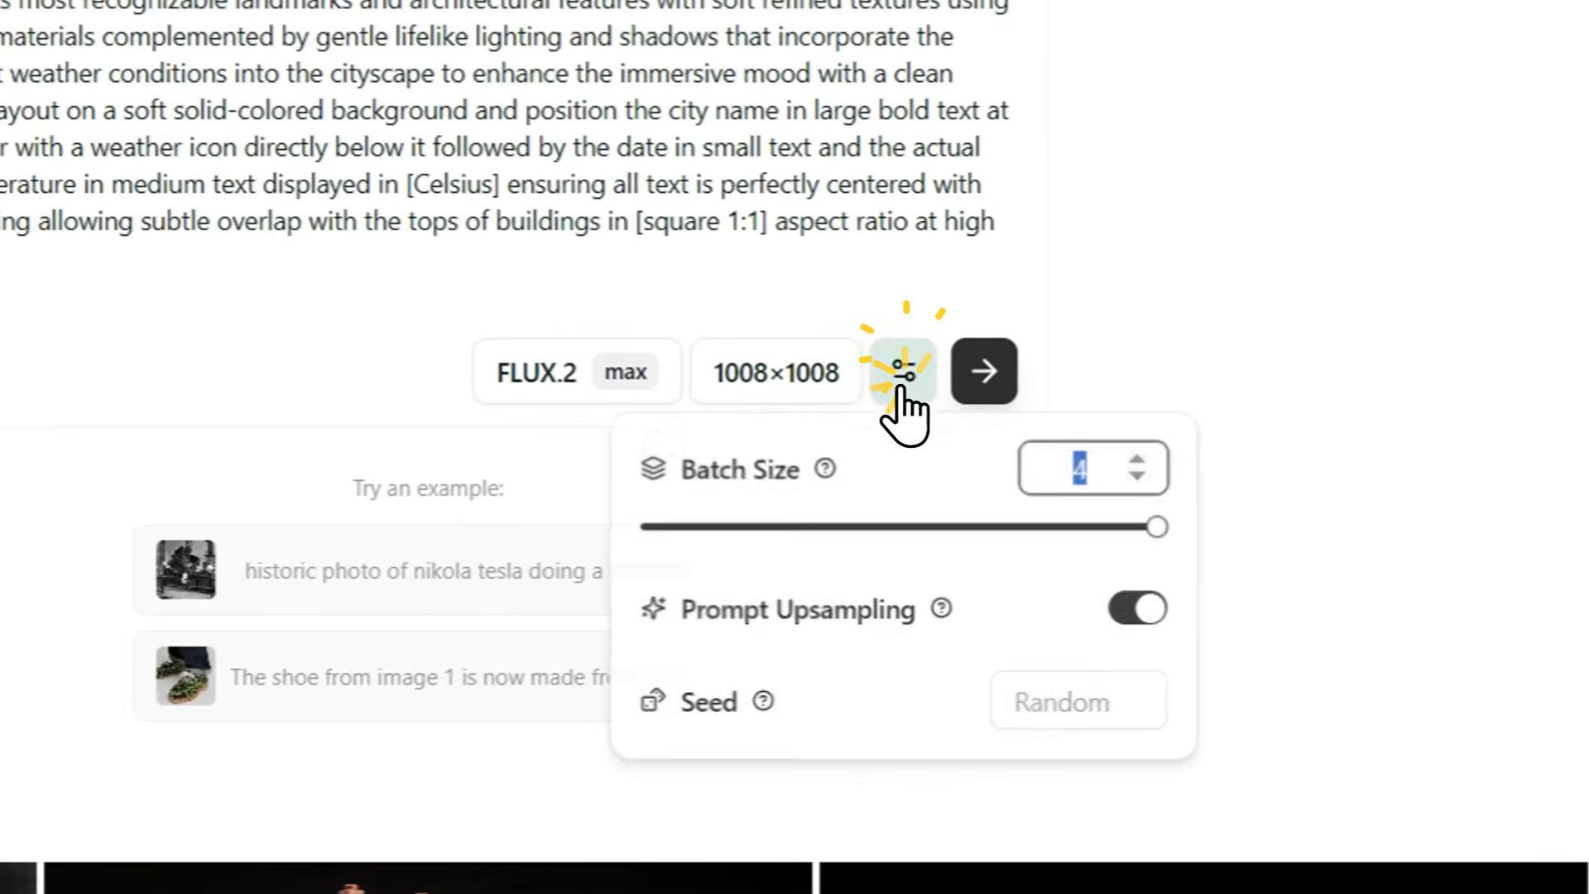
{"action": "left_click_drag", "start_coordinate": [1103, 538], "coordinate": [663, 539]}
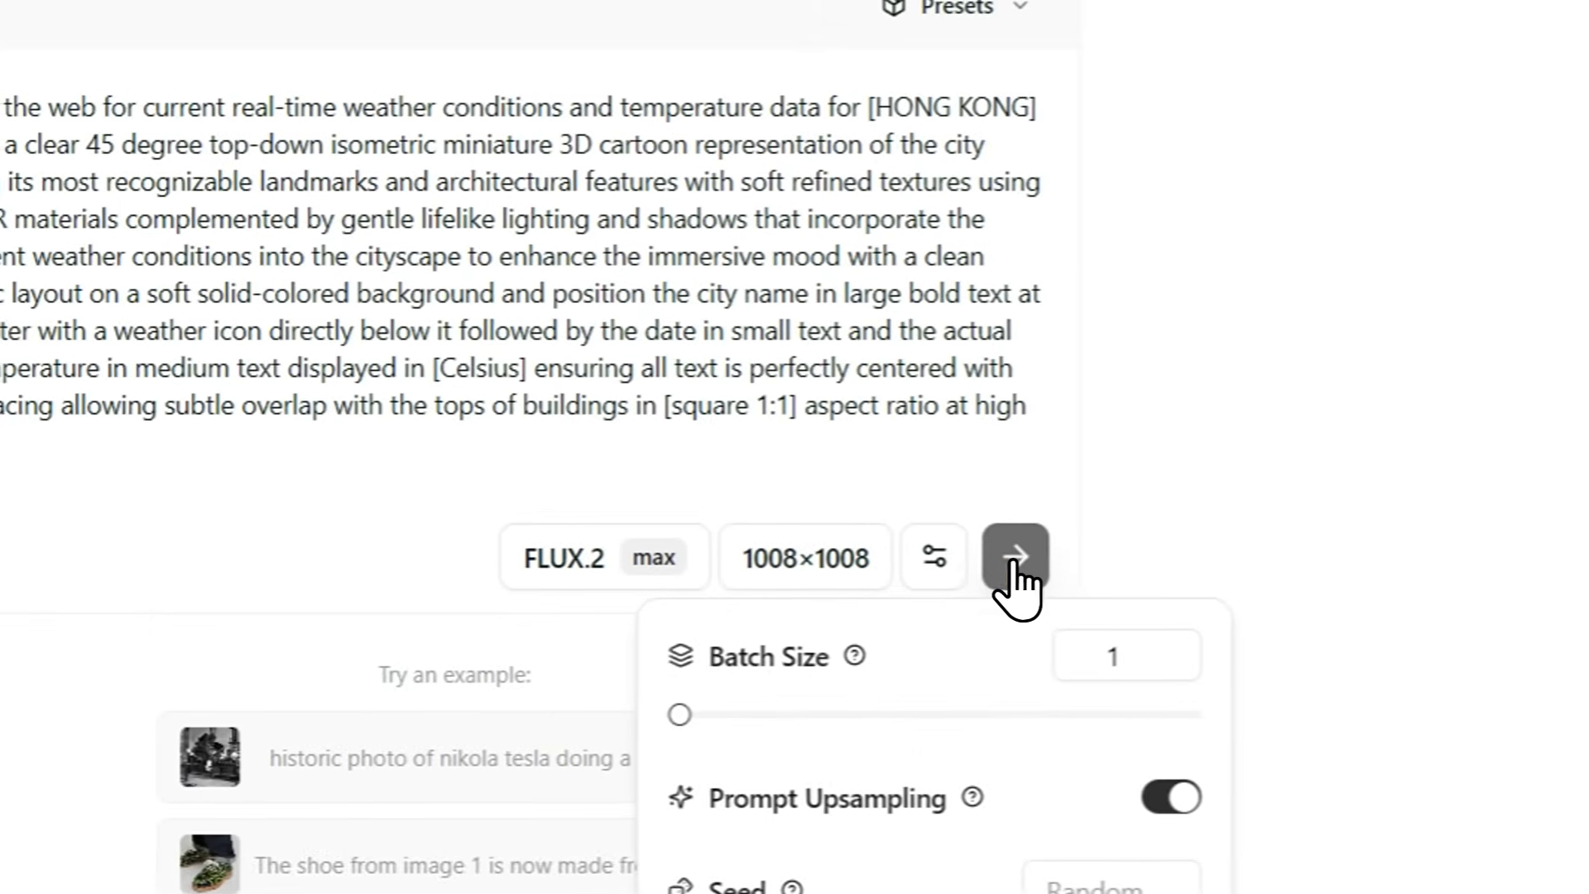
{"action": "left_click", "coordinate": [1015, 560]}
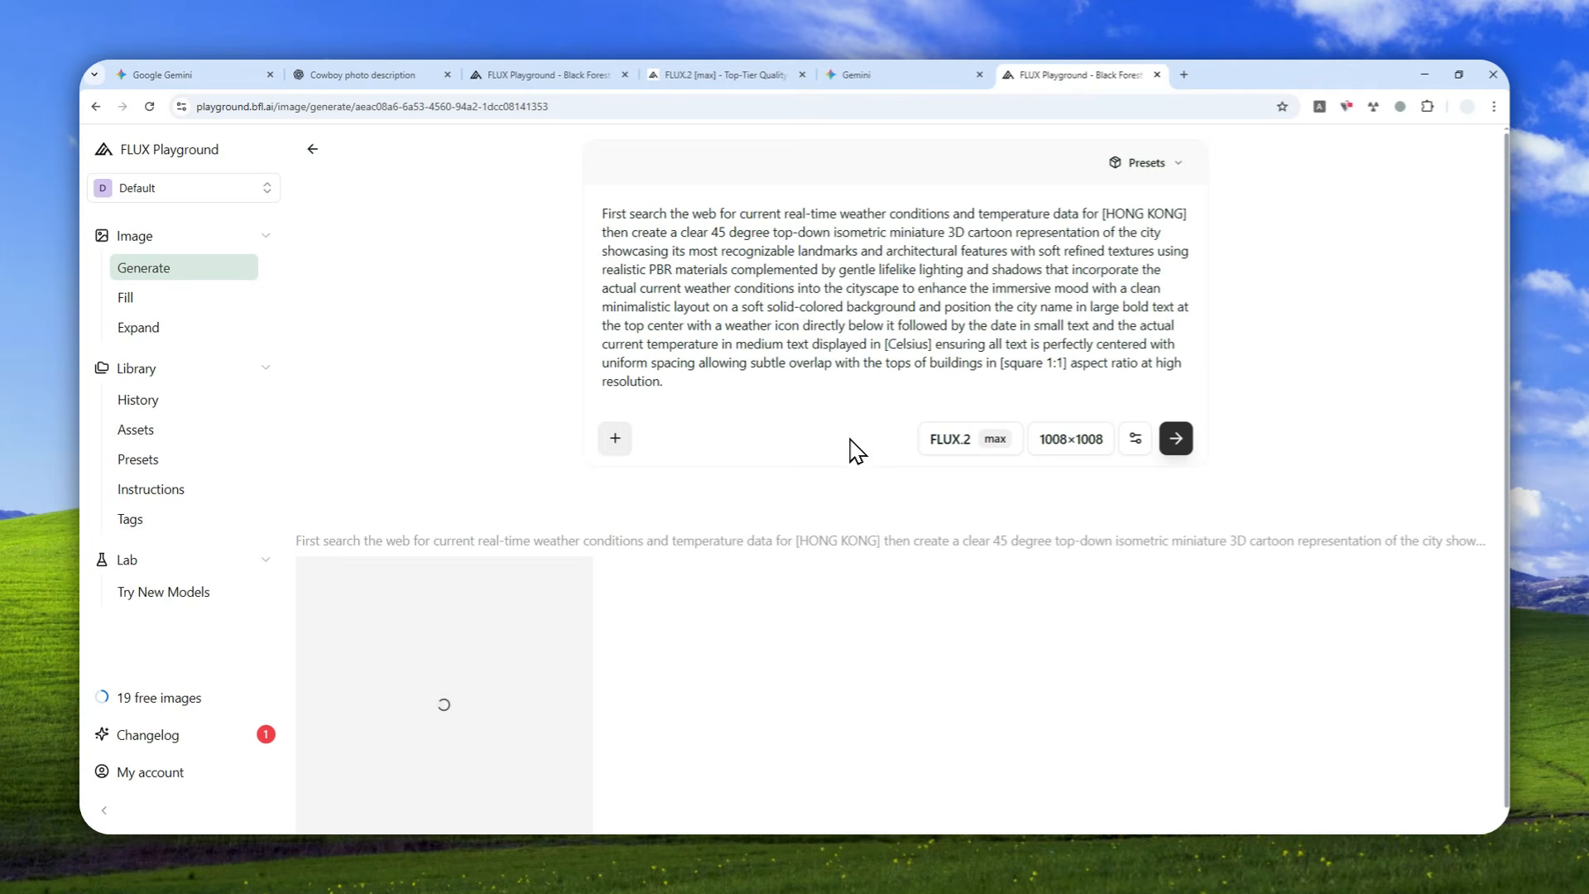
{"action": "scroll", "coordinate": [823, 432], "scroll_direction": "down", "scroll_amount": 1}
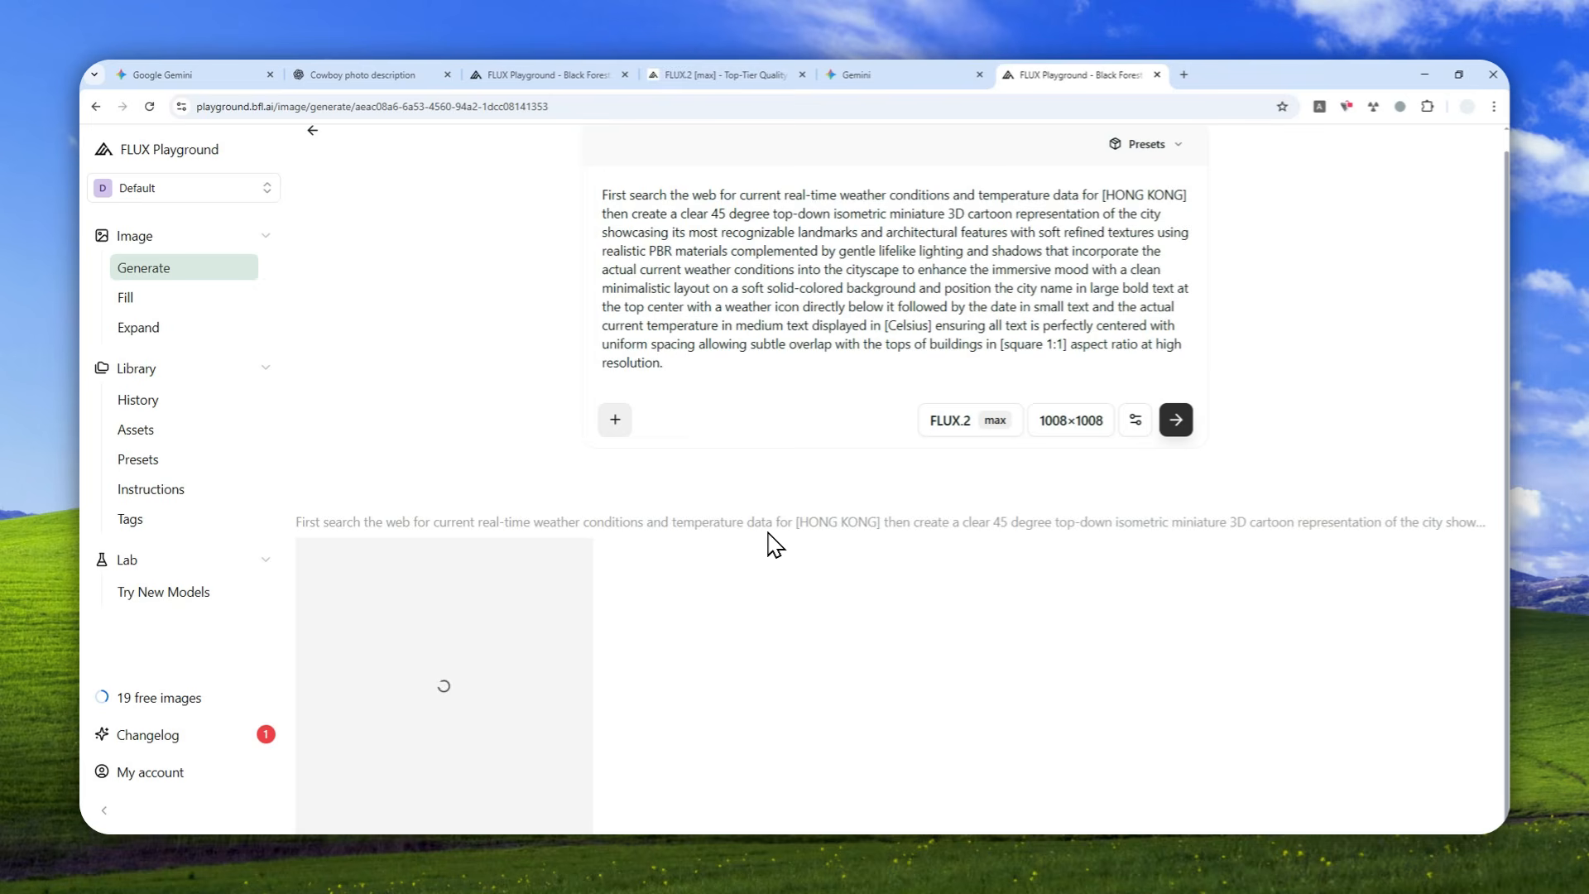
View ChatGPT's cowboy image and review the batch, upsampling and seed settings in FLUX Playground.
{"action": "left_click", "coordinate": [349, 74]}
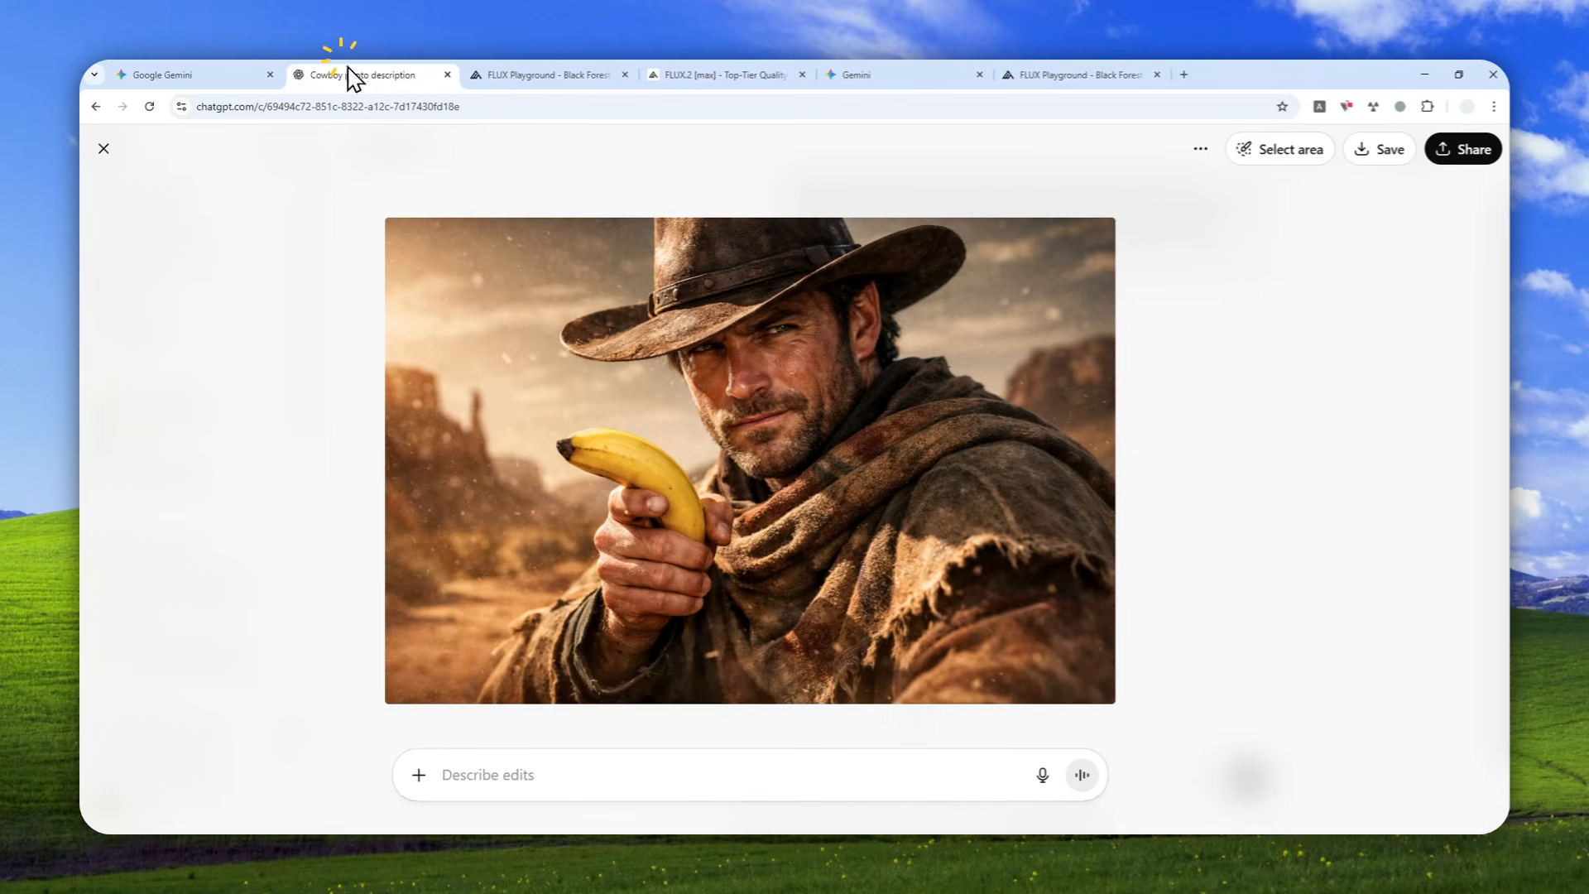
{"action": "left_click", "coordinate": [1068, 73]}
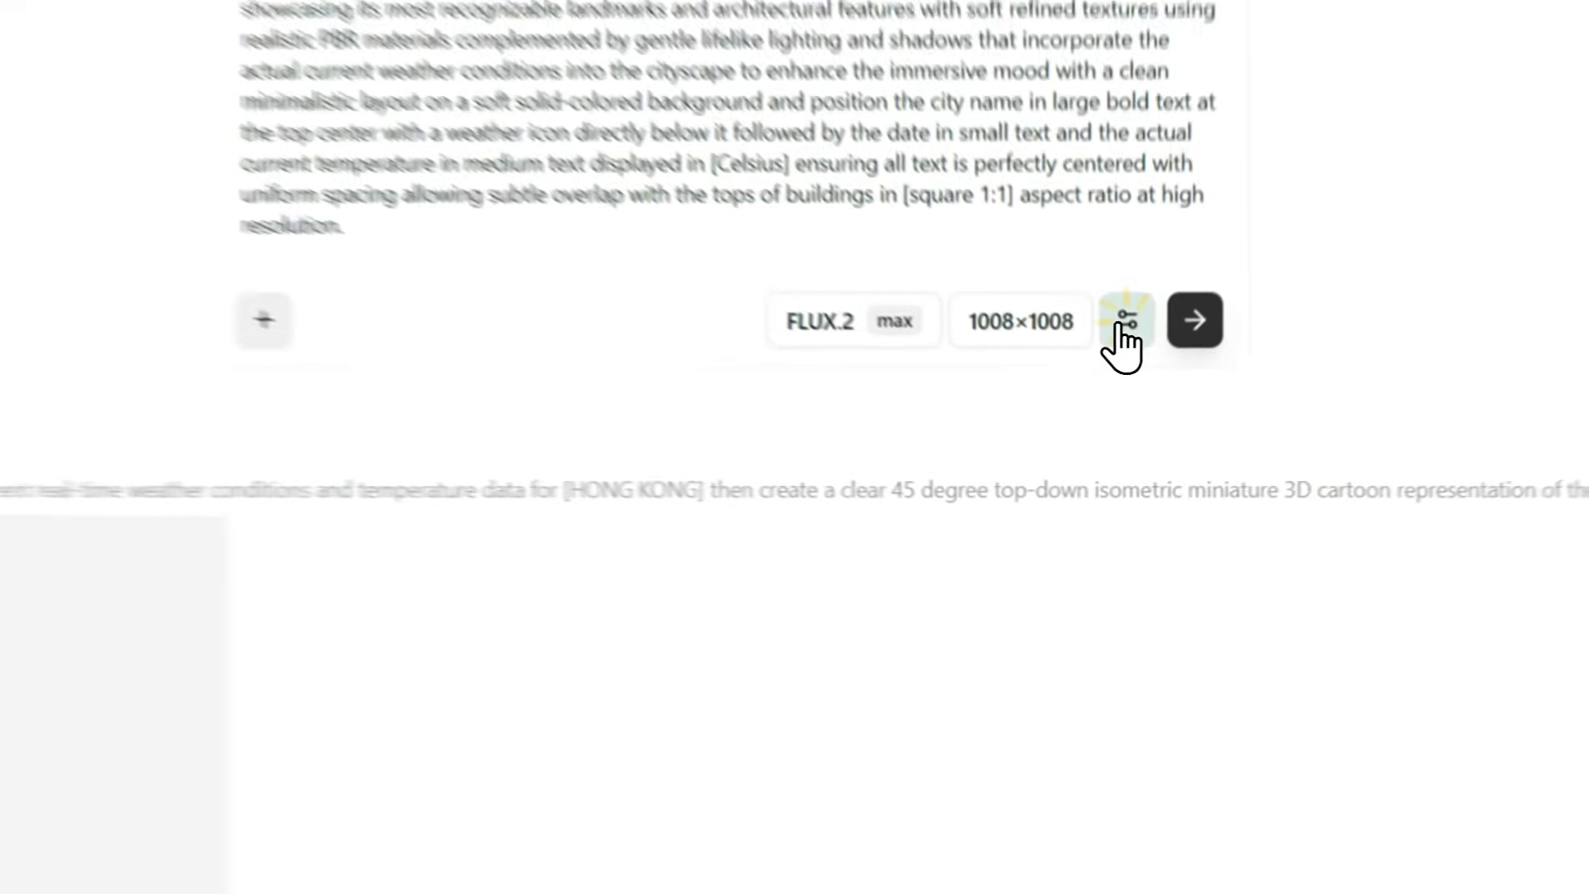
{"action": "left_click", "coordinate": [1135, 419]}
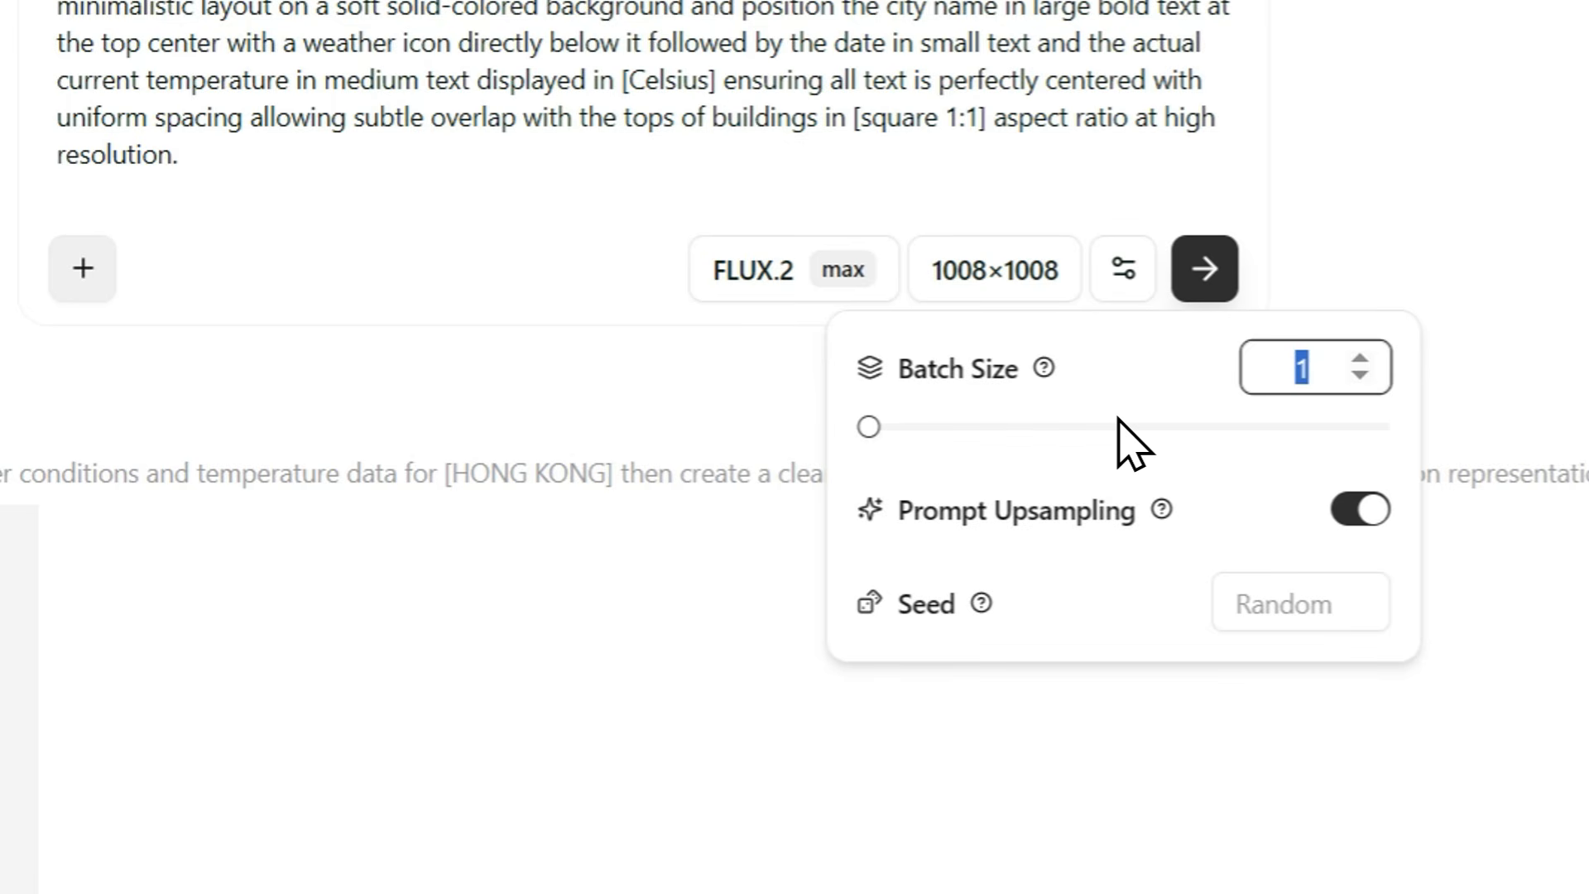
{"action": "left_click", "coordinate": [1123, 268]}
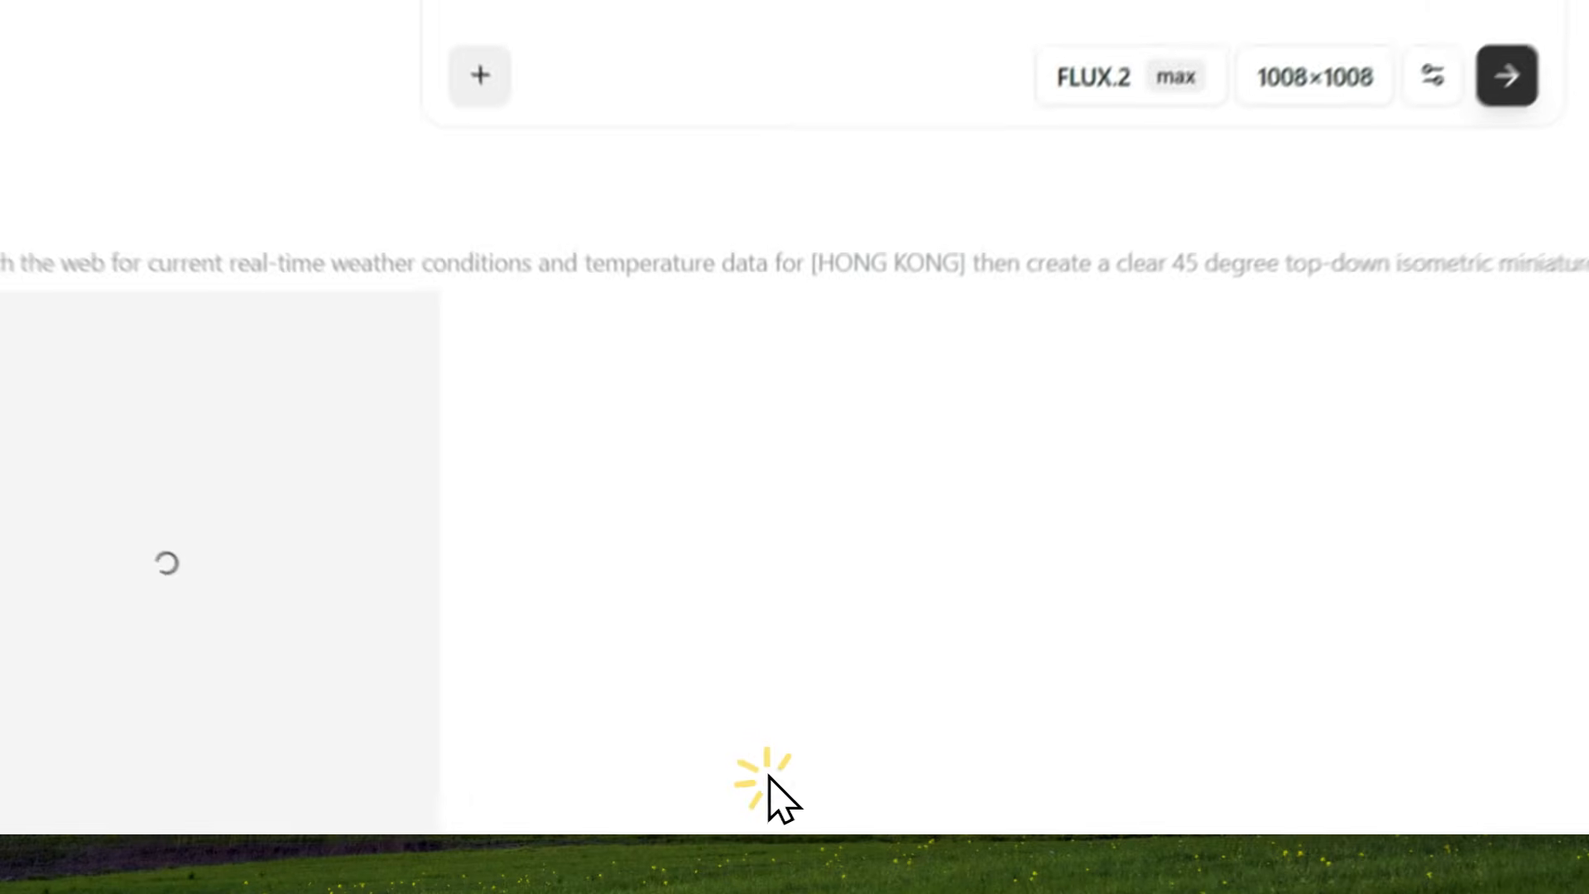
Open the generated Hong Kong image at full size, compare it with Gemini's version and close it.
{"action": "left_click", "coordinate": [286, 645]}
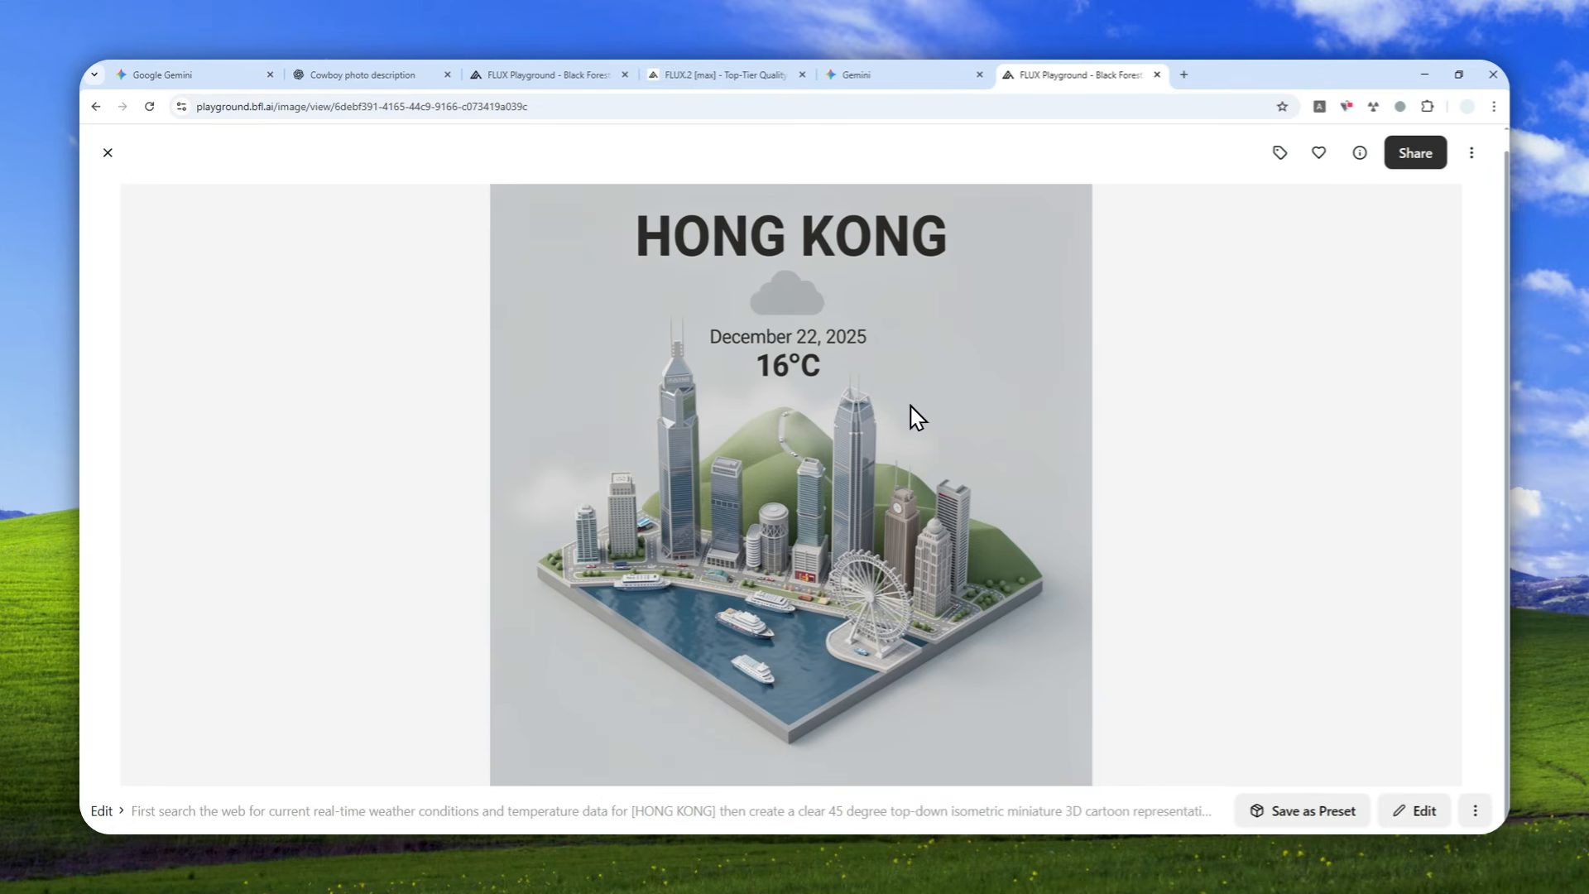
{"action": "left_click", "coordinate": [908, 74]}
{"action": "scroll", "coordinate": [872, 369], "scroll_direction": "down", "scroll_amount": 3}
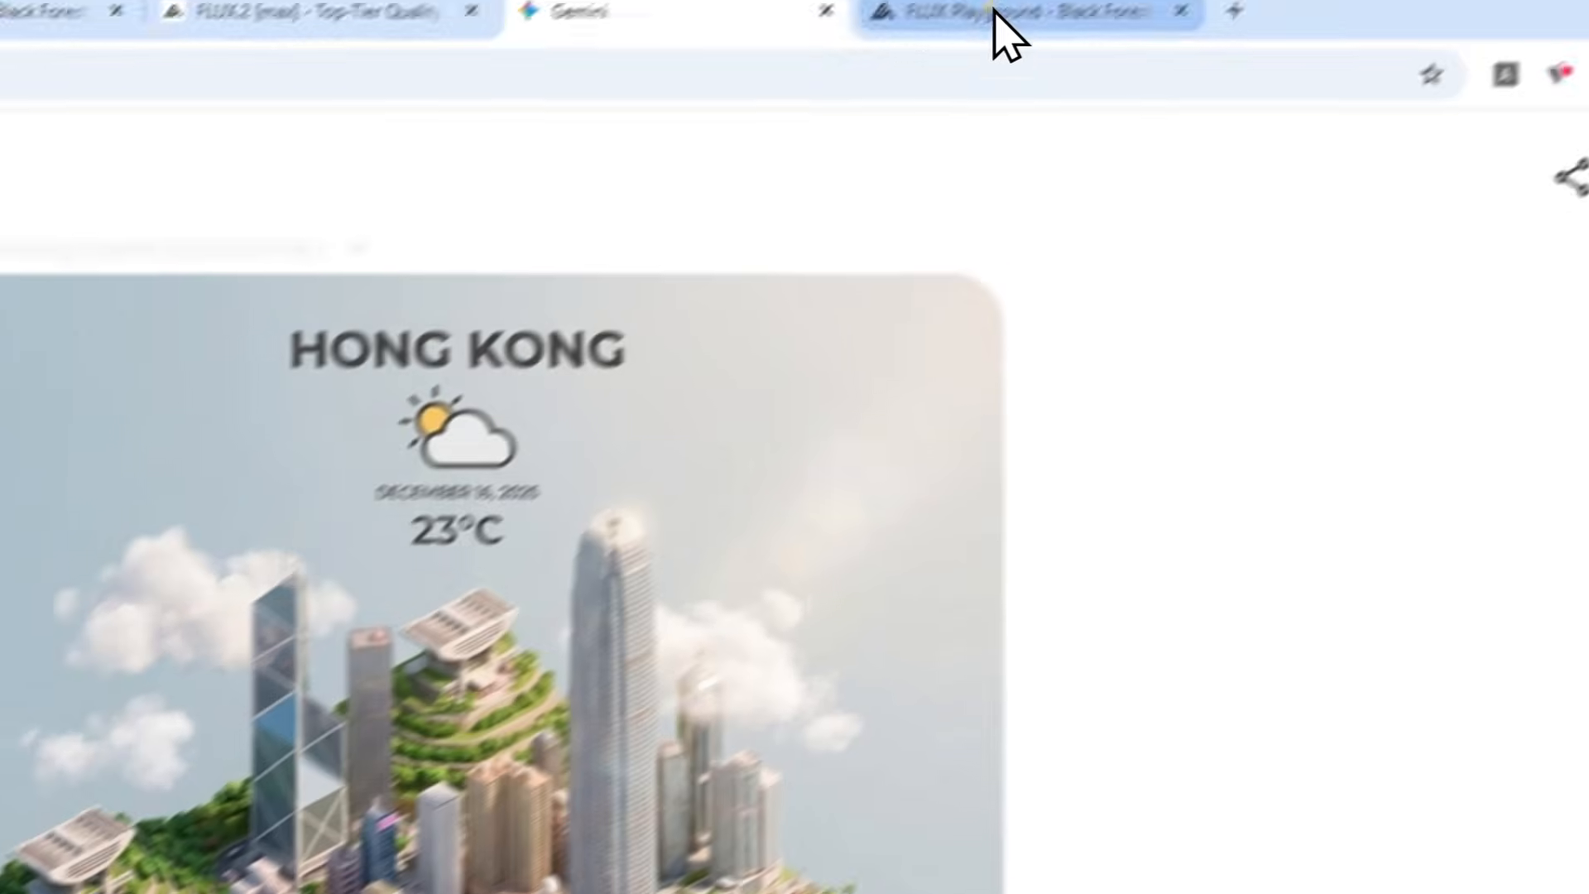
{"action": "left_click", "coordinate": [997, 17]}
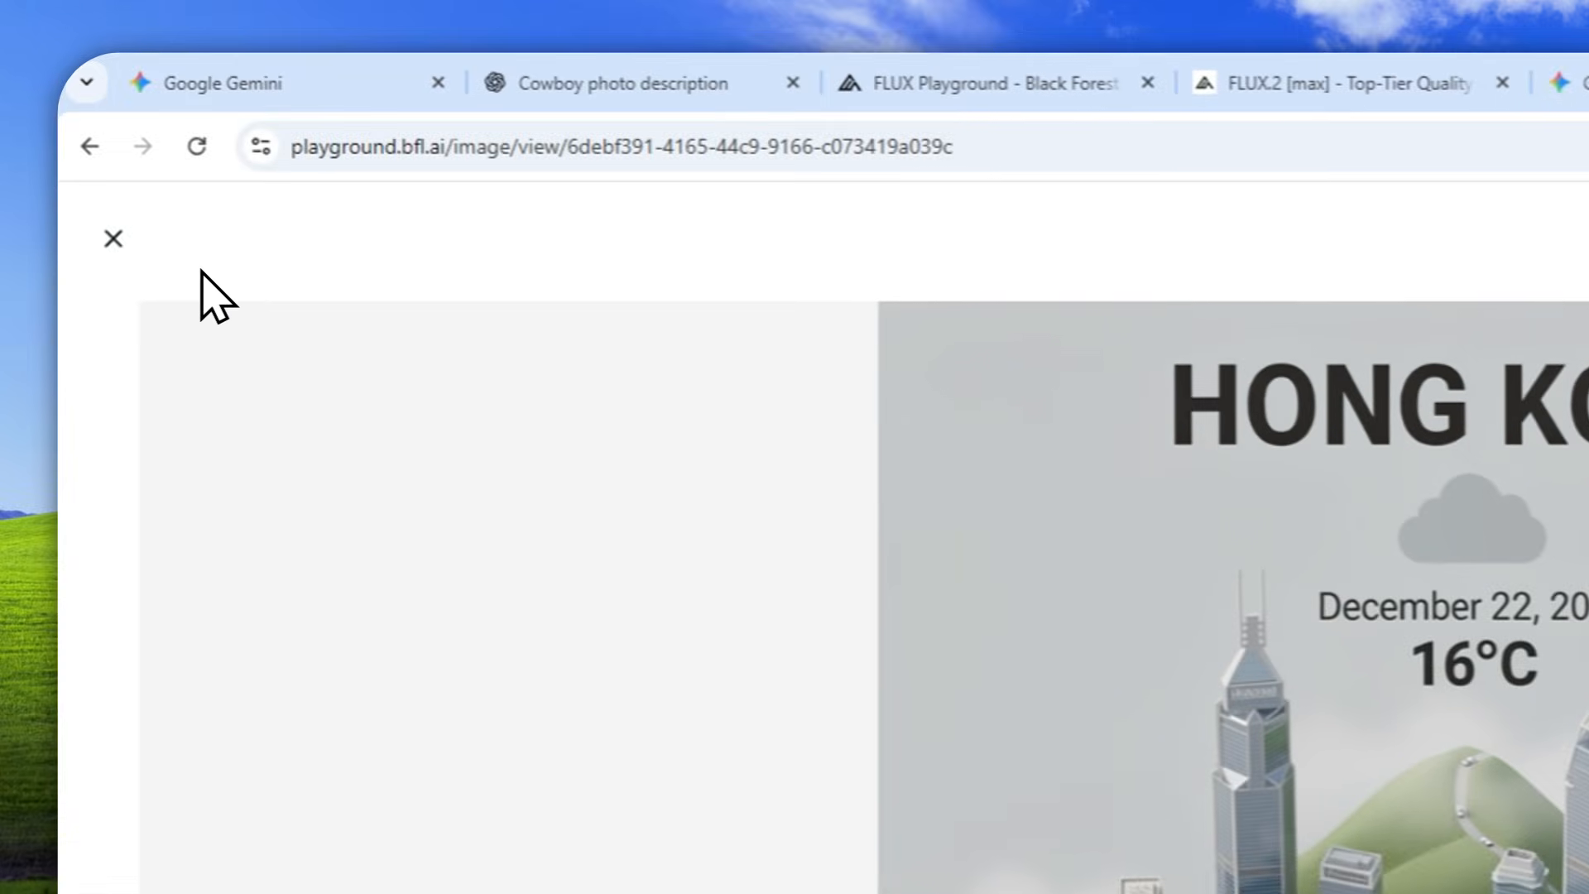
{"action": "left_click", "coordinate": [114, 237]}
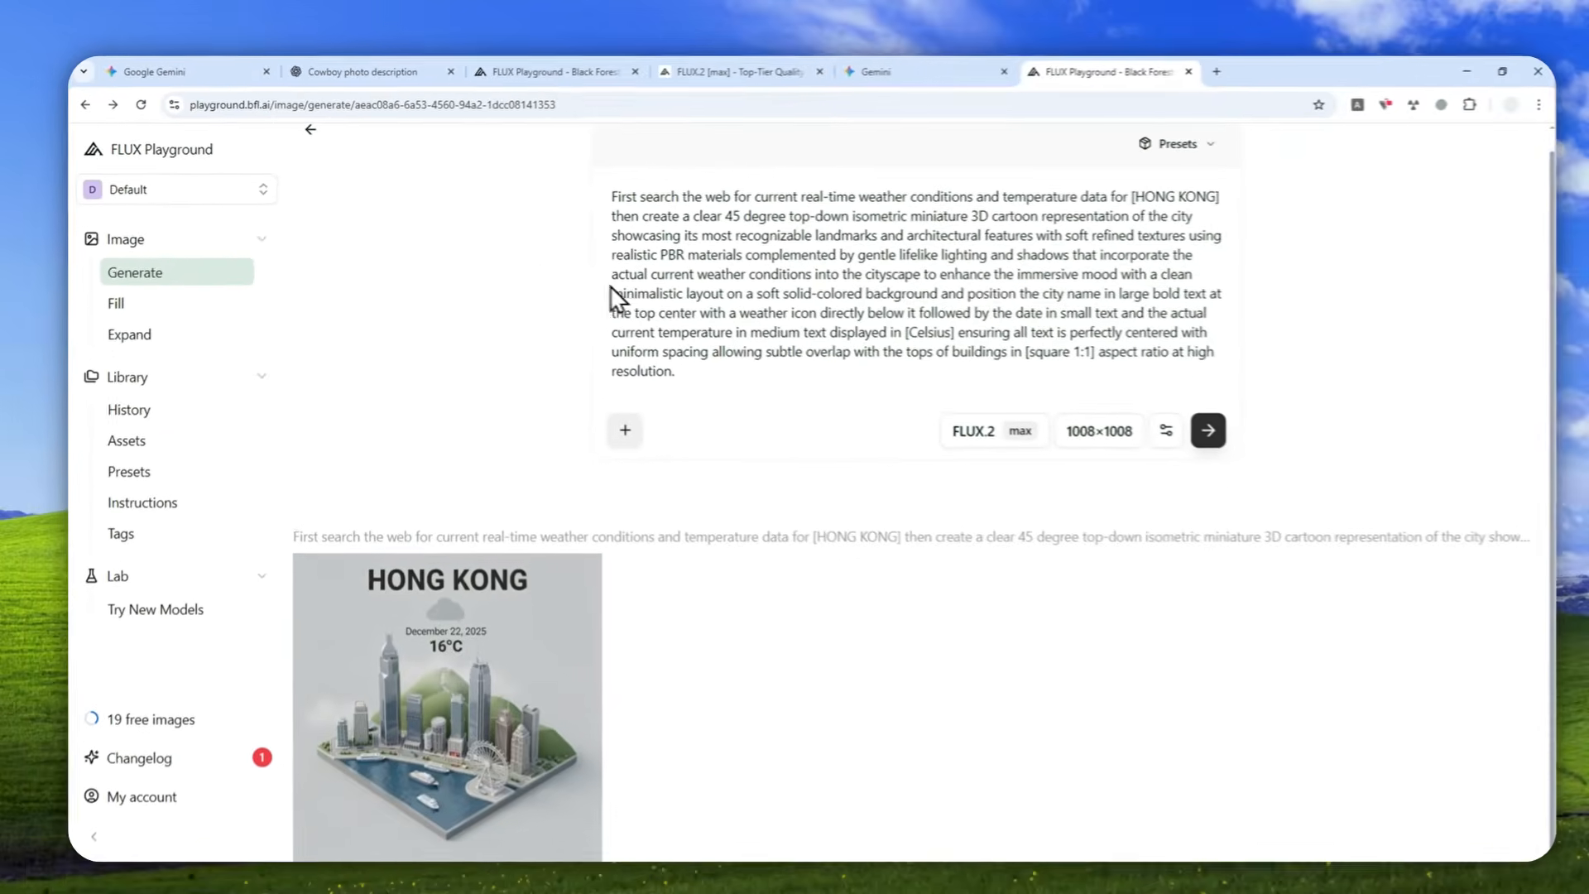
Return to the main Generate page and clear the Hong Kong weather prompt.
{"action": "left_click", "coordinate": [126, 274]}
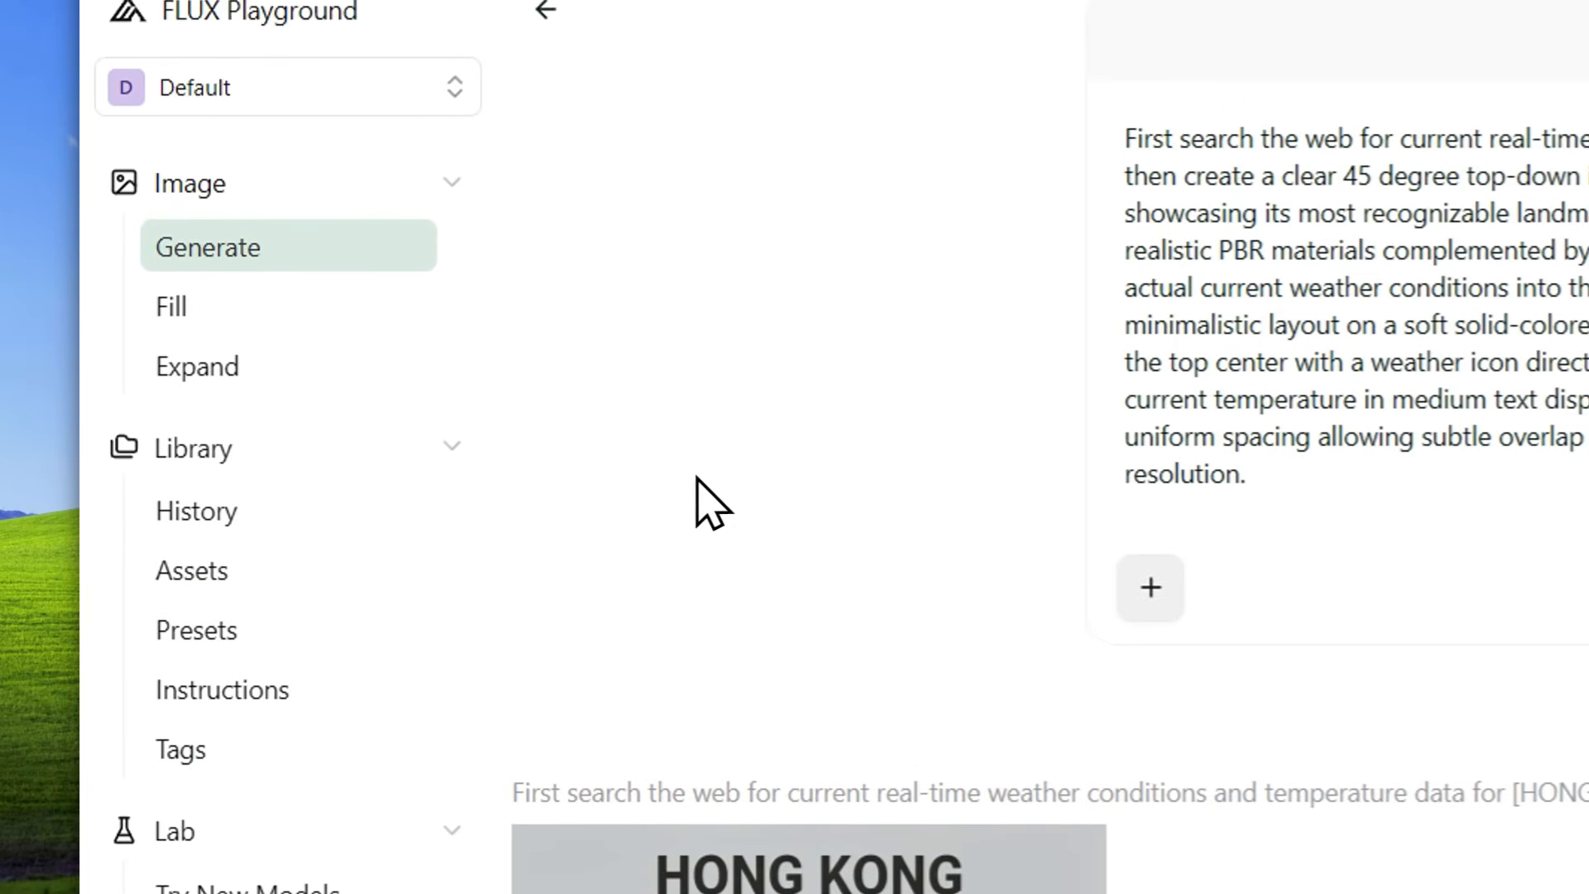
{"action": "left_click", "coordinate": [275, 264]}
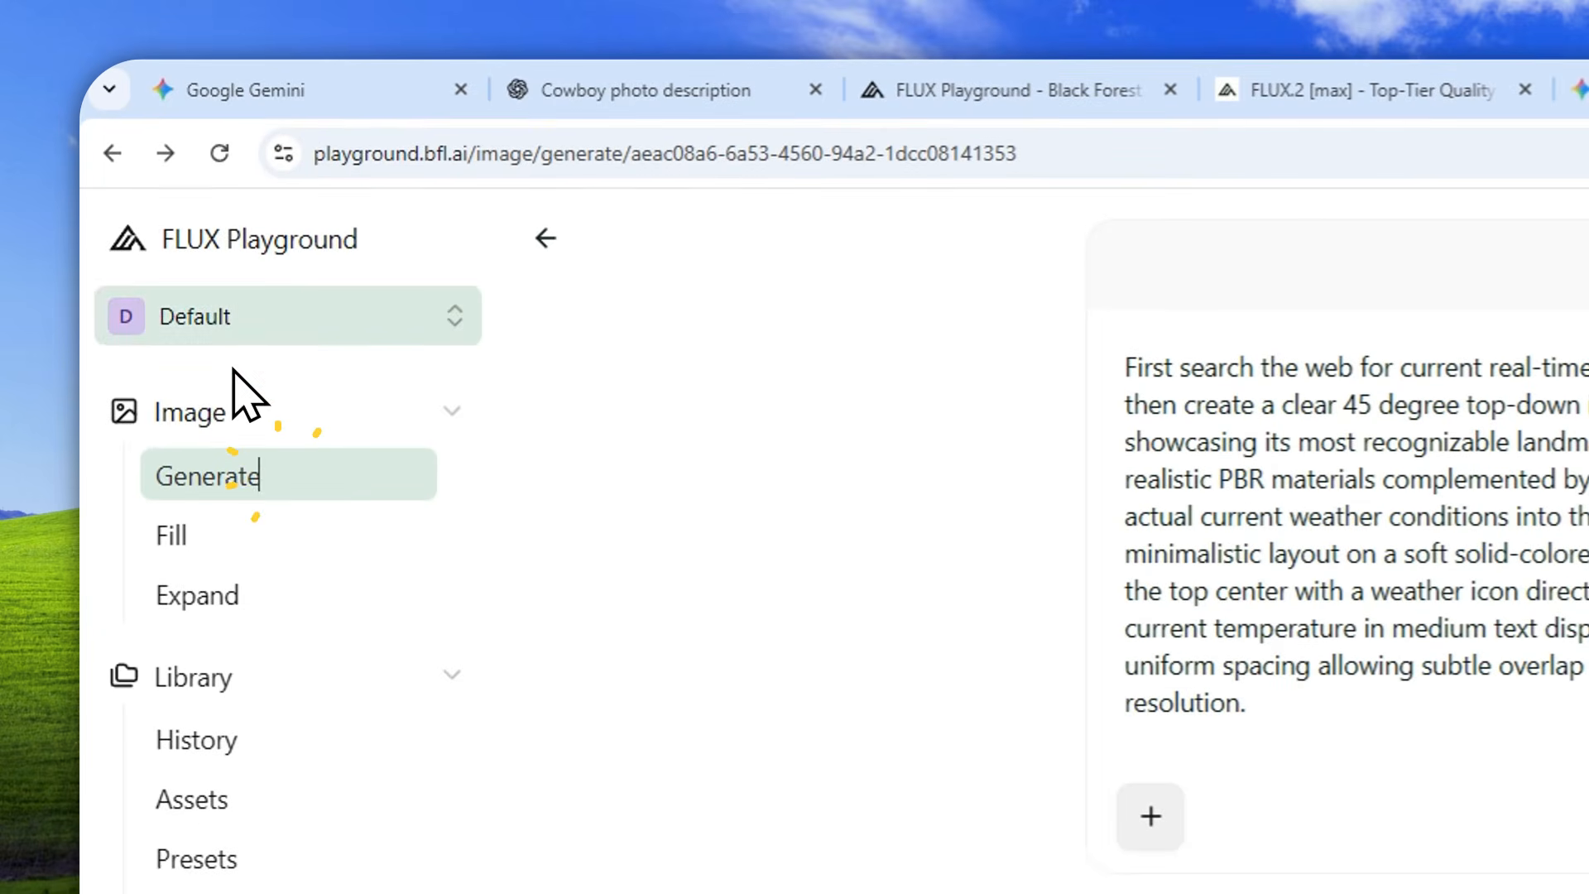
{"action": "left_click", "coordinate": [536, 242]}
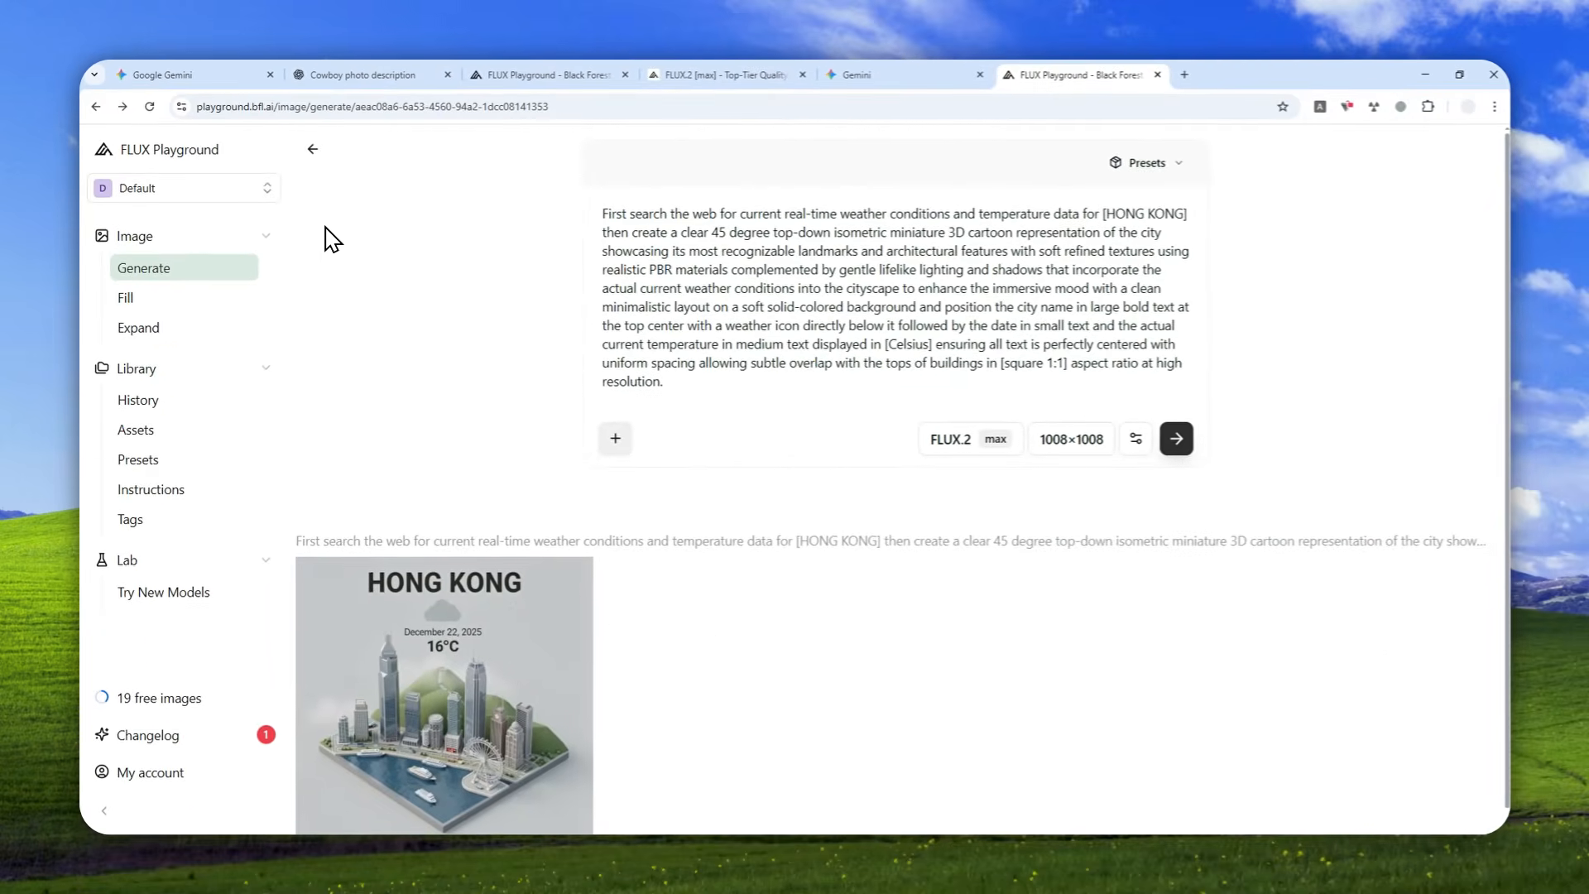
{"action": "left_click", "coordinate": [141, 145]}
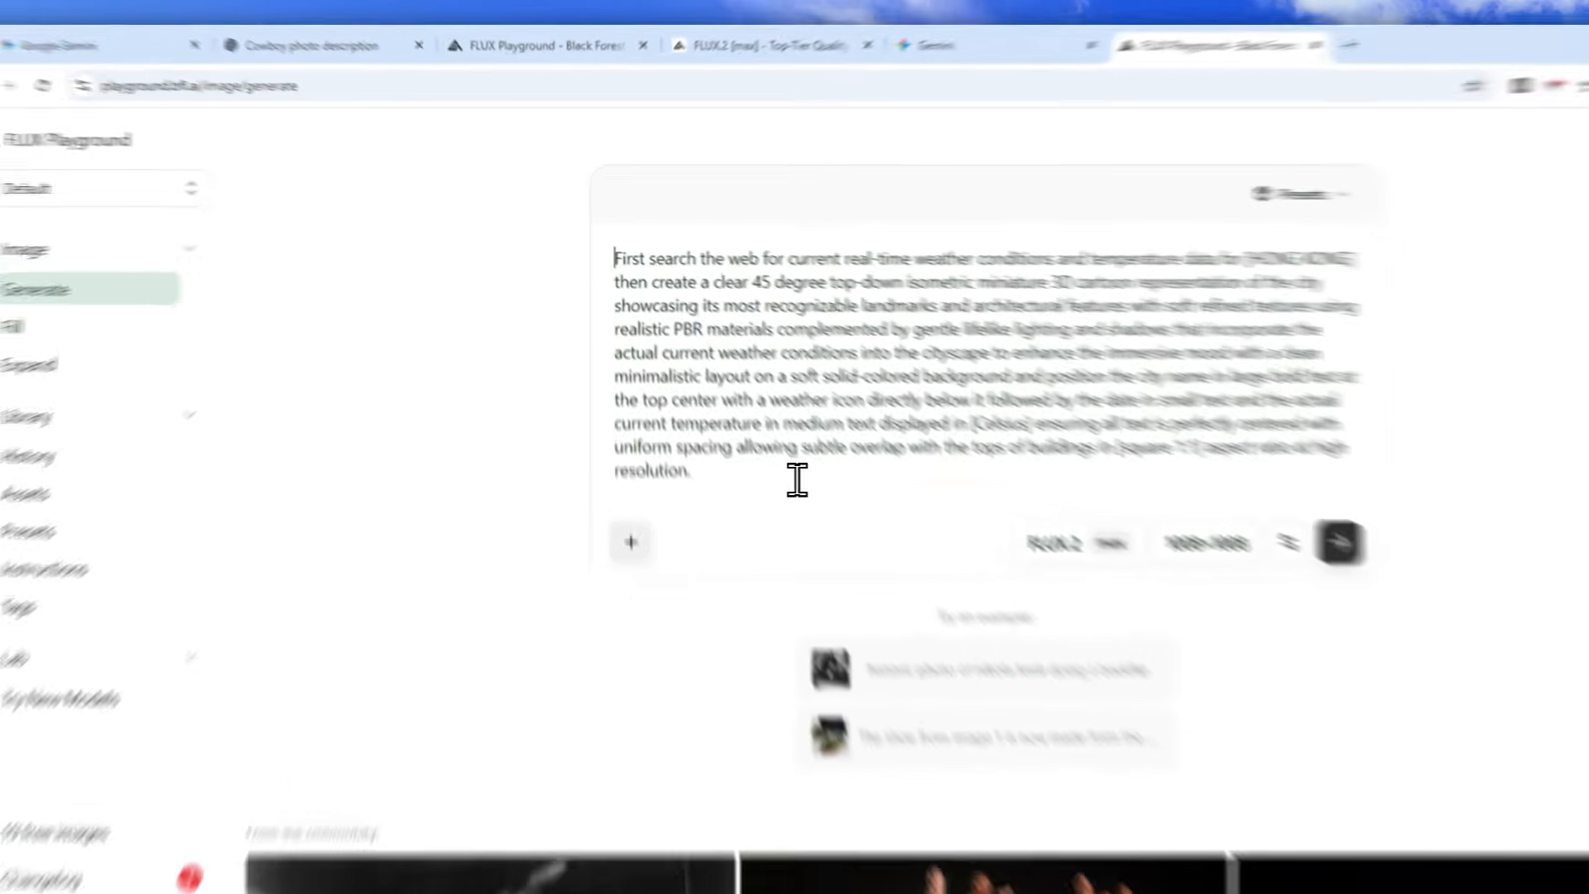
{"action": "left_click_drag", "start_coordinate": [664, 411], "coordinate": [612, 239]}
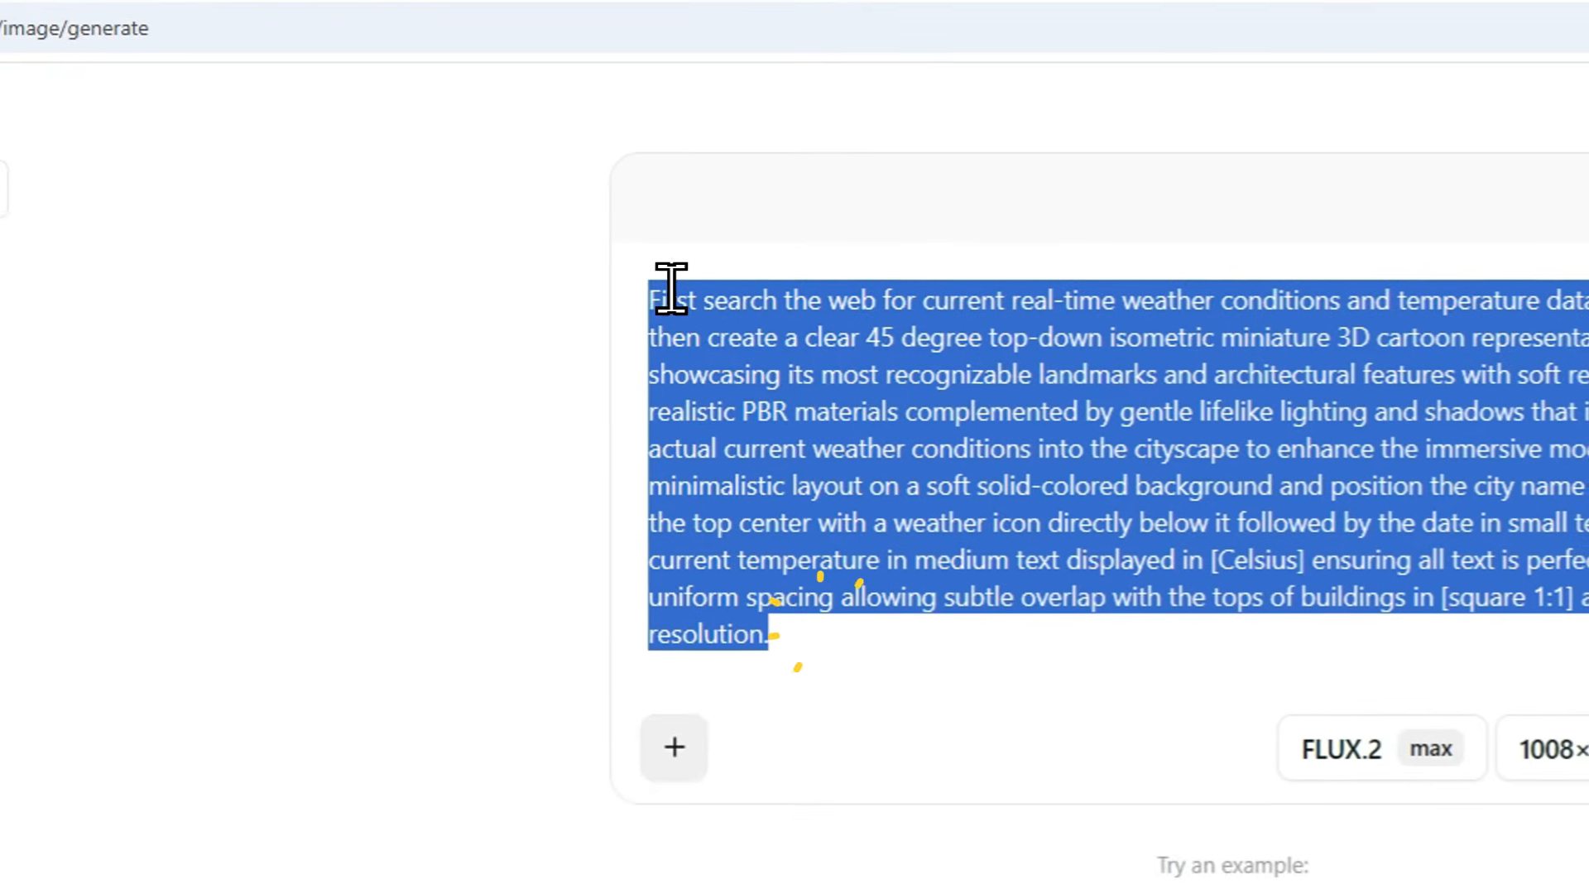
{"action": "key", "text": "BackSpace"}
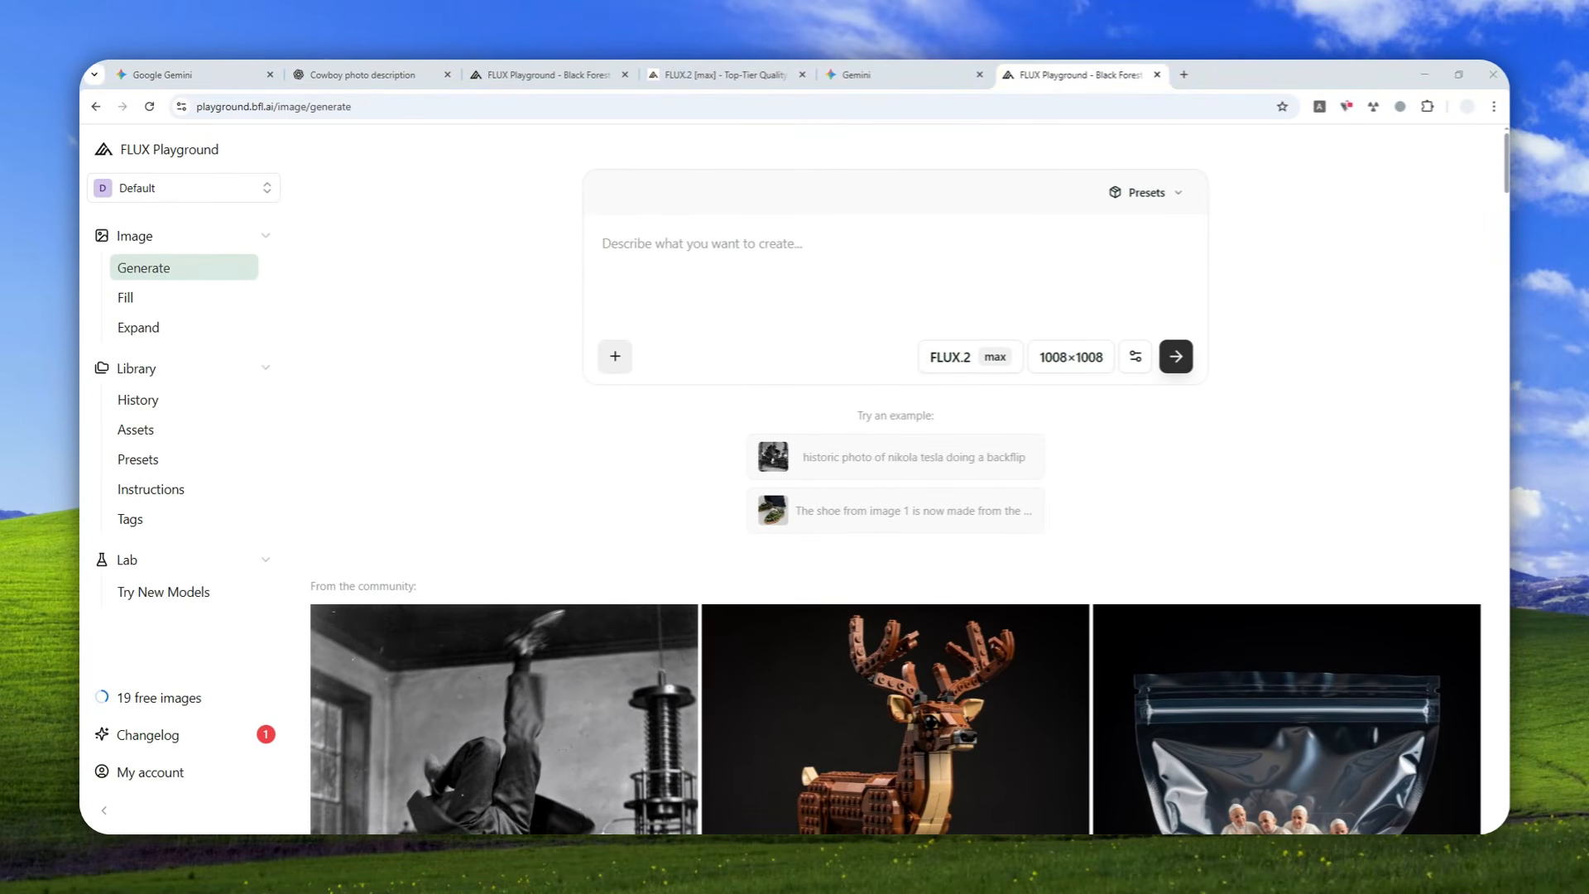
Open Jensen_Huang_20231109.jpg in the browser for viewing and add it as the reference image in FLUX Playground.
{"action": "left_click_drag", "start_coordinate": [1348, 149], "coordinate": [1259, 73]}
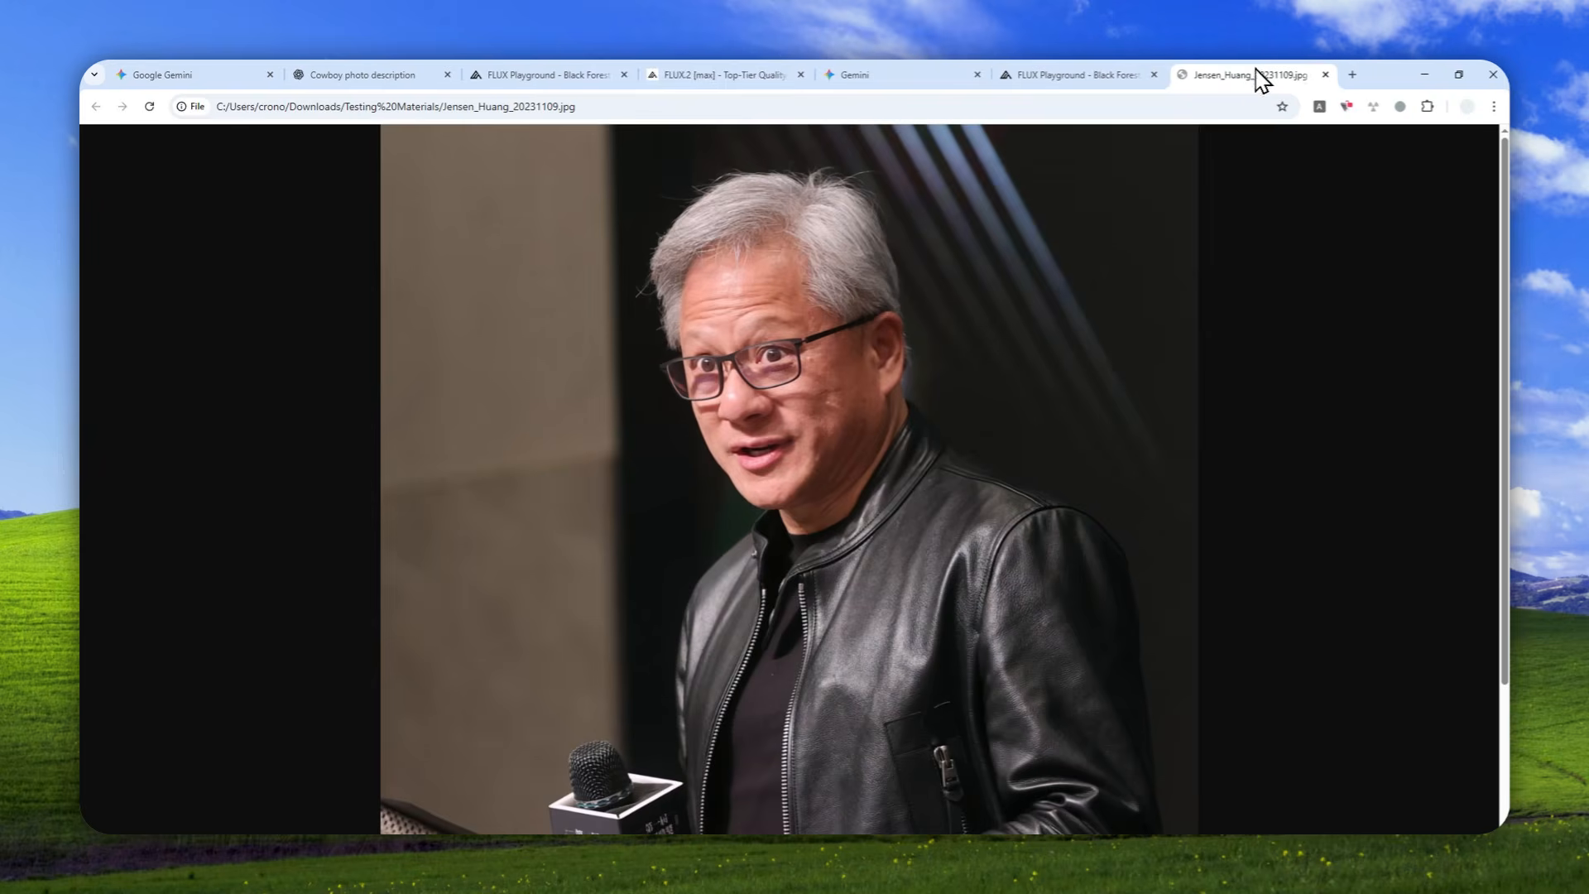
{"action": "left_click", "coordinate": [1051, 75]}
{"action": "left_click_drag", "start_coordinate": [1025, 70], "coordinate": [775, 313]}
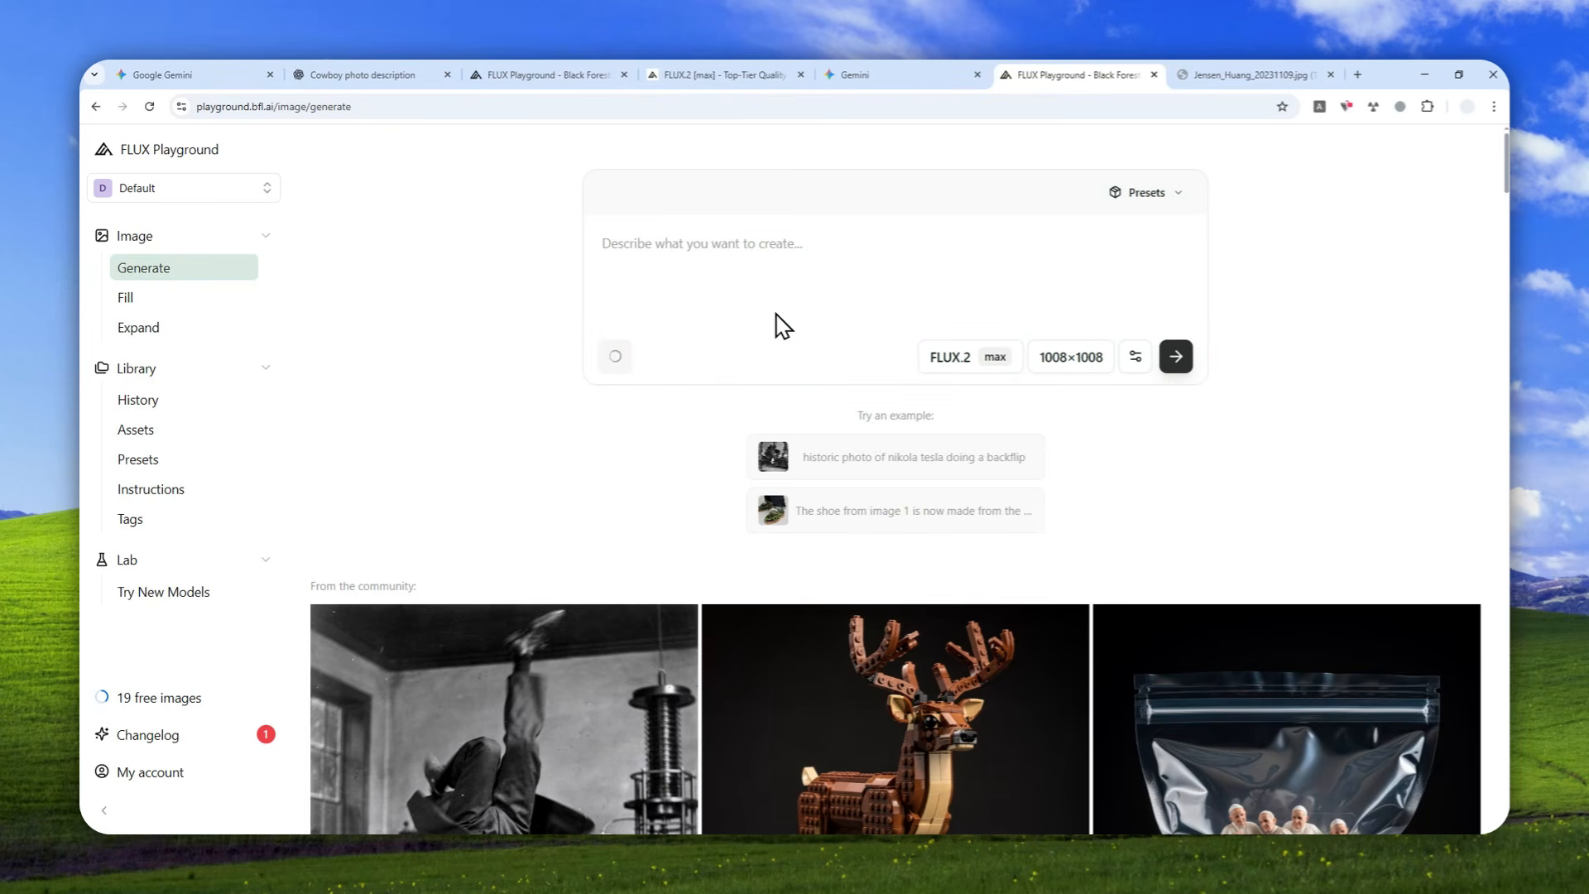
Enter the prompt "Change the leather jacket to a fluffy bird costume" and generate the edited image.
{"action": "left_click", "coordinate": [727, 267]}
{"action": "type", "text": "Change the leather jacket to a fluffy o"}
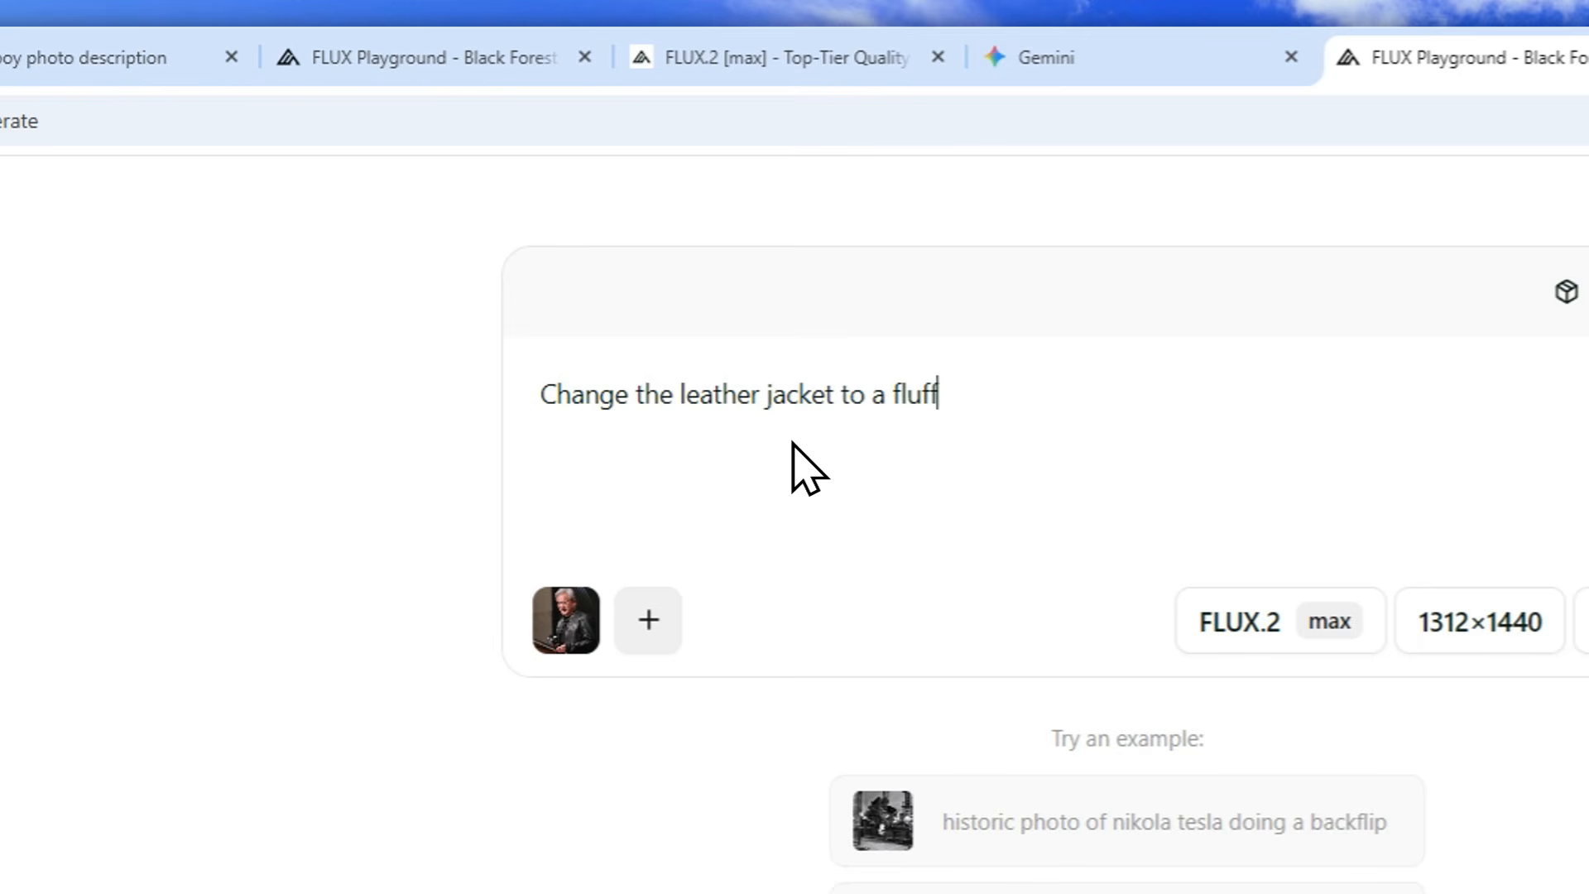
{"action": "key", "text": "BackSpace"}
{"action": "type", "text": "bird costume"}
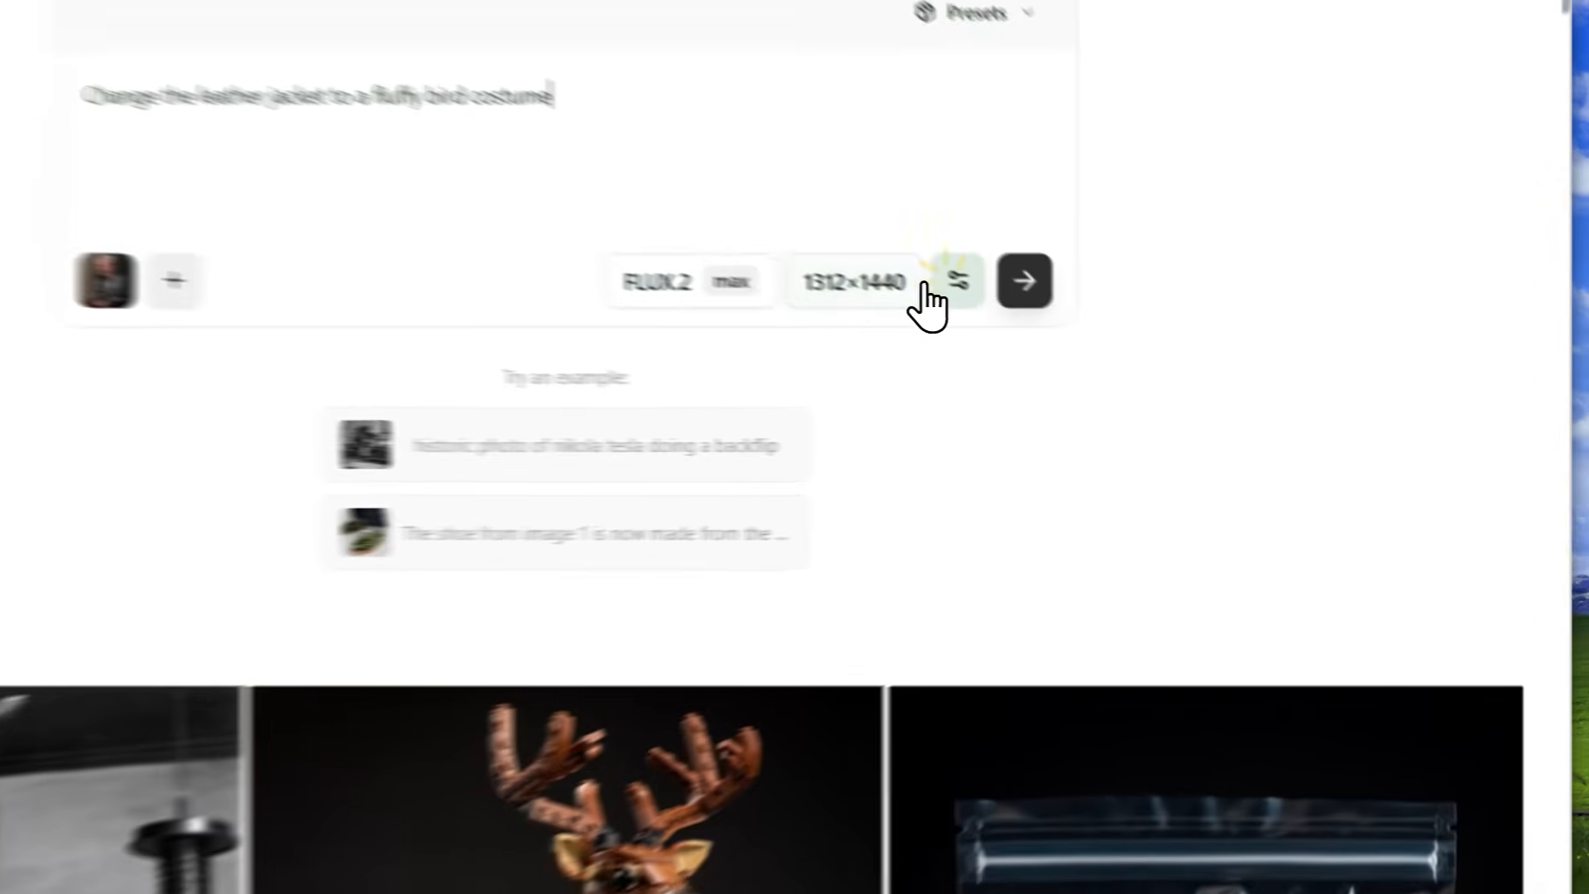
{"action": "left_click", "coordinate": [1132, 357]}
{"action": "left_click", "coordinate": [864, 247]}
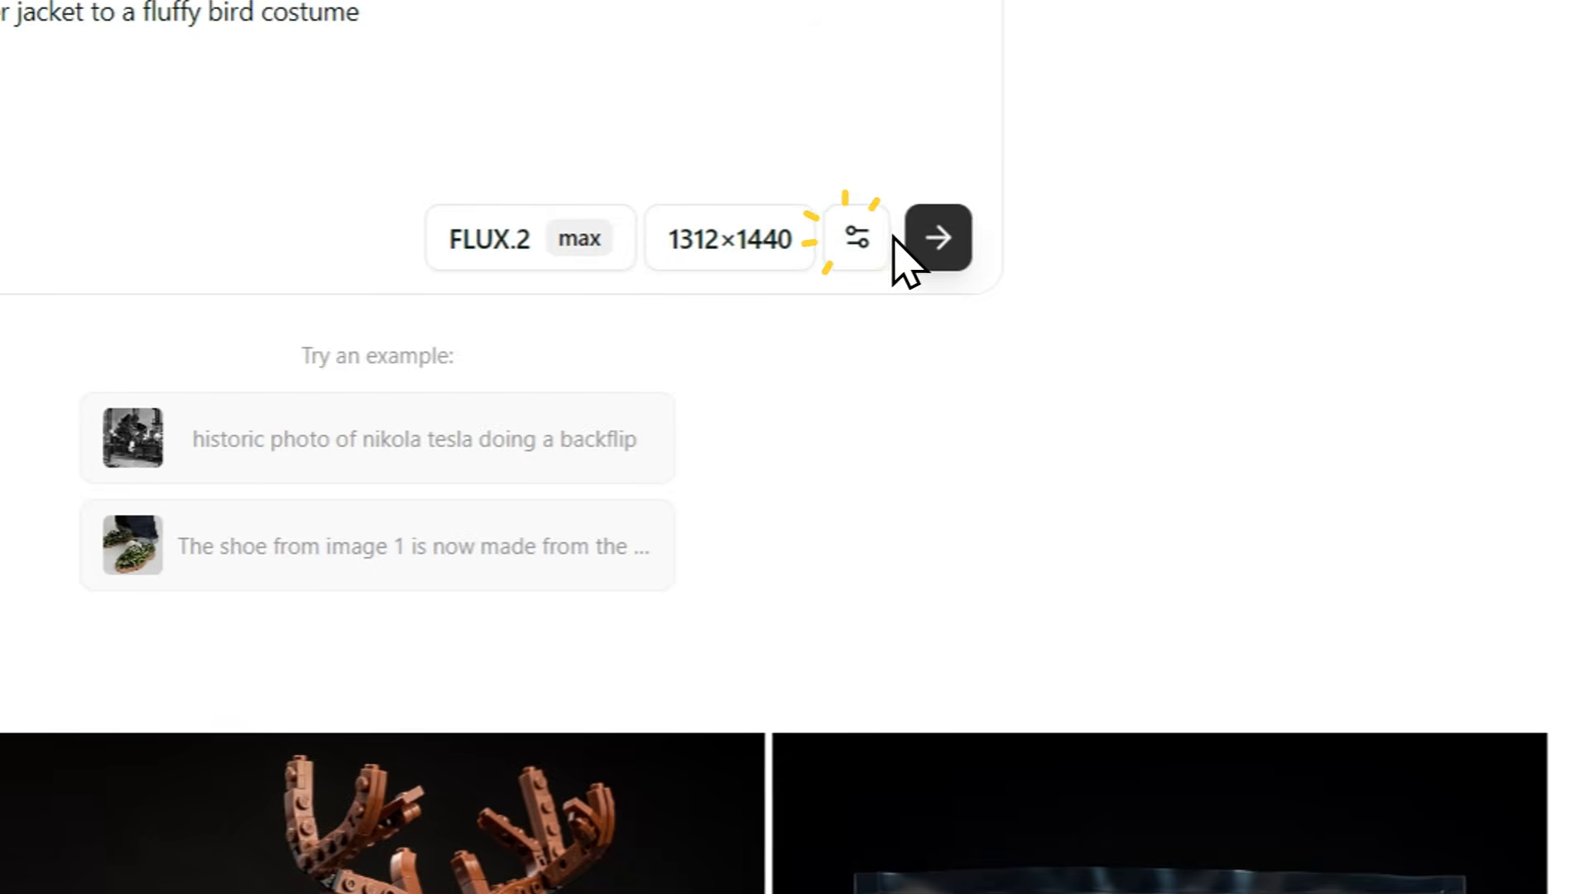
{"action": "left_click", "coordinate": [936, 244]}
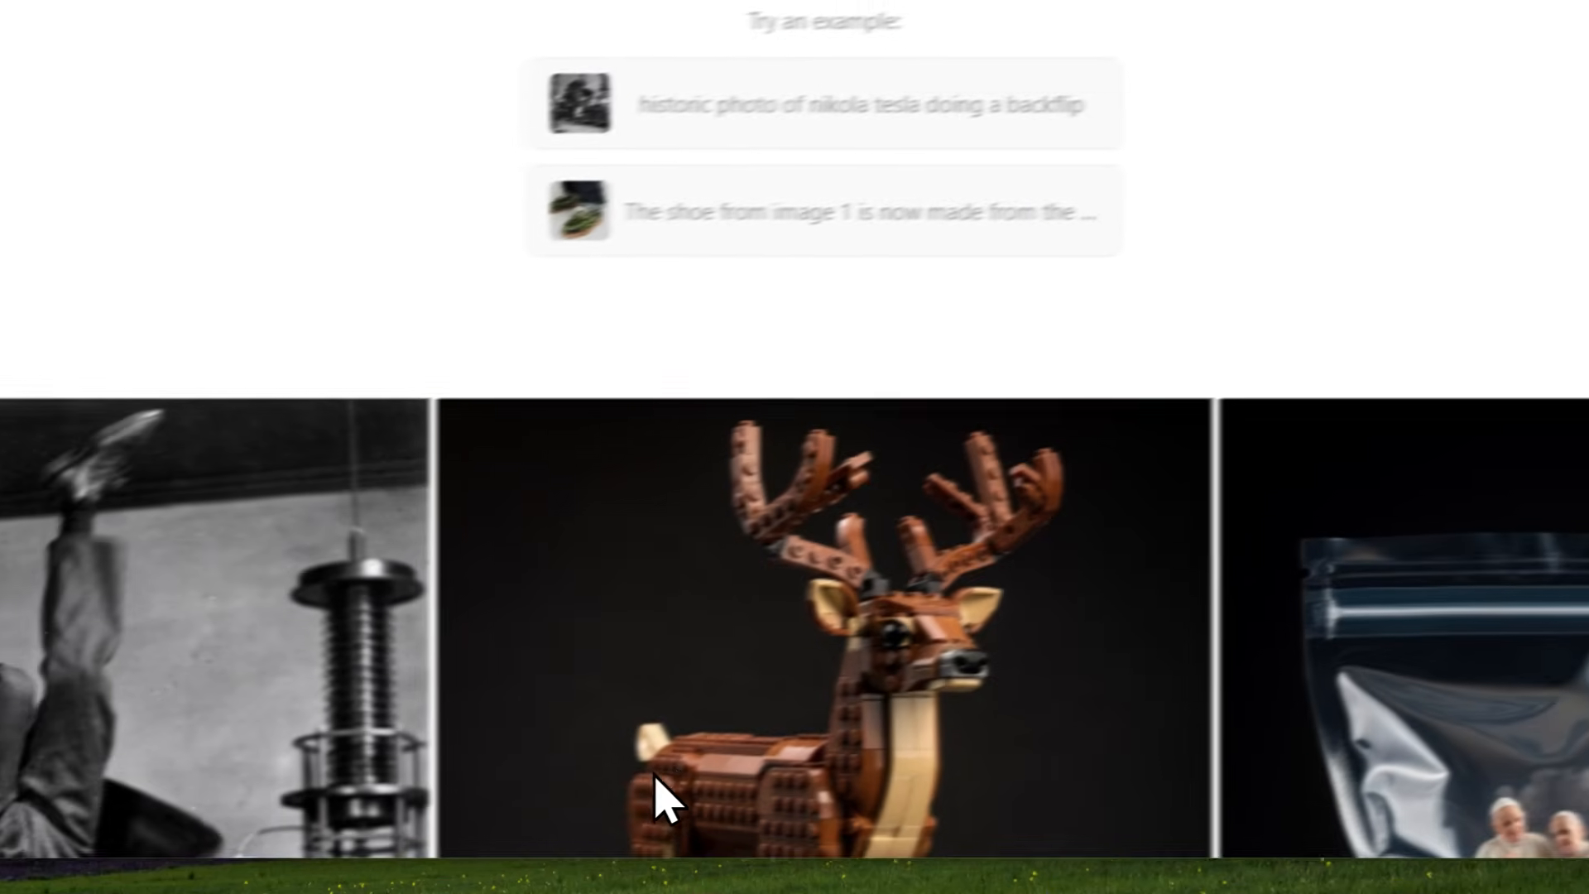
Open the bird costume result beside the original photo, compare it with Gemini's version and close it.
{"action": "left_click", "coordinate": [704, 757]}
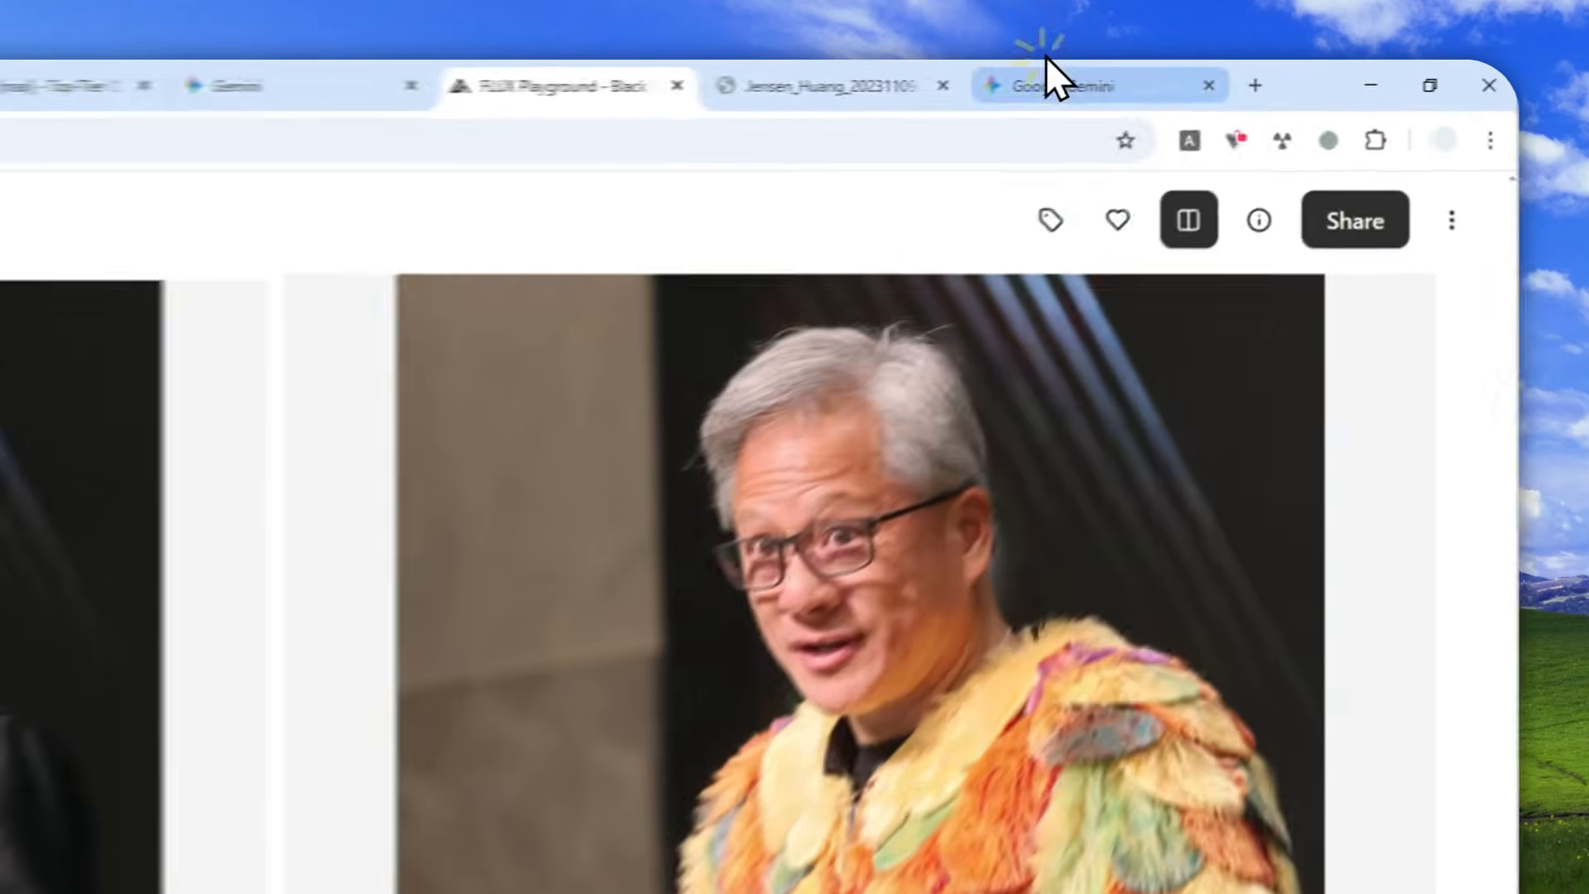
{"action": "left_click", "coordinate": [1241, 74]}
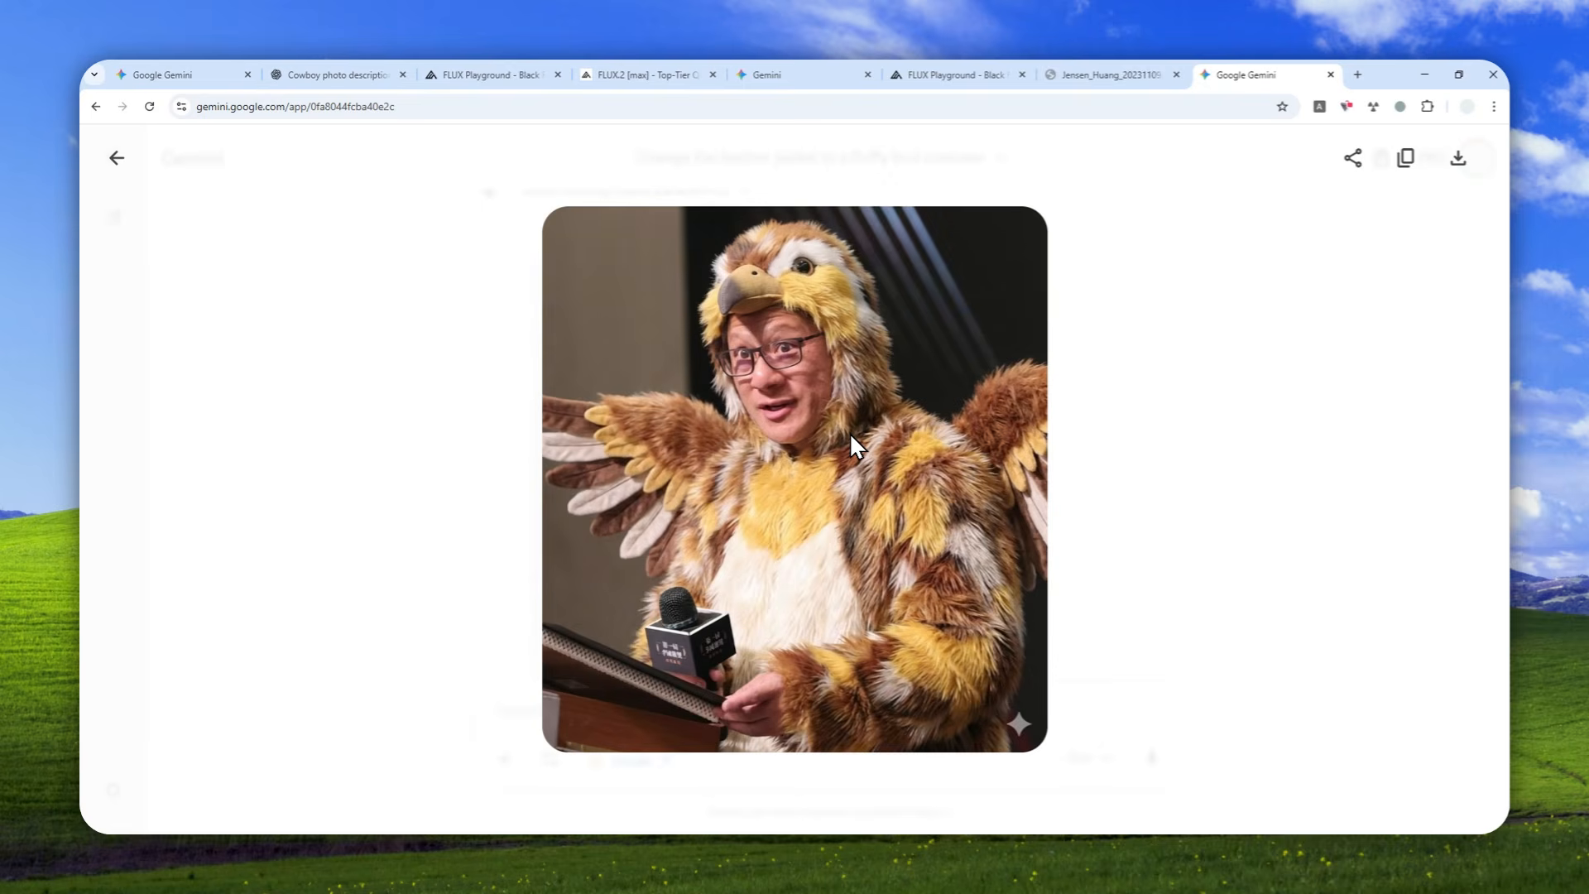
{"action": "left_click", "coordinate": [962, 75]}
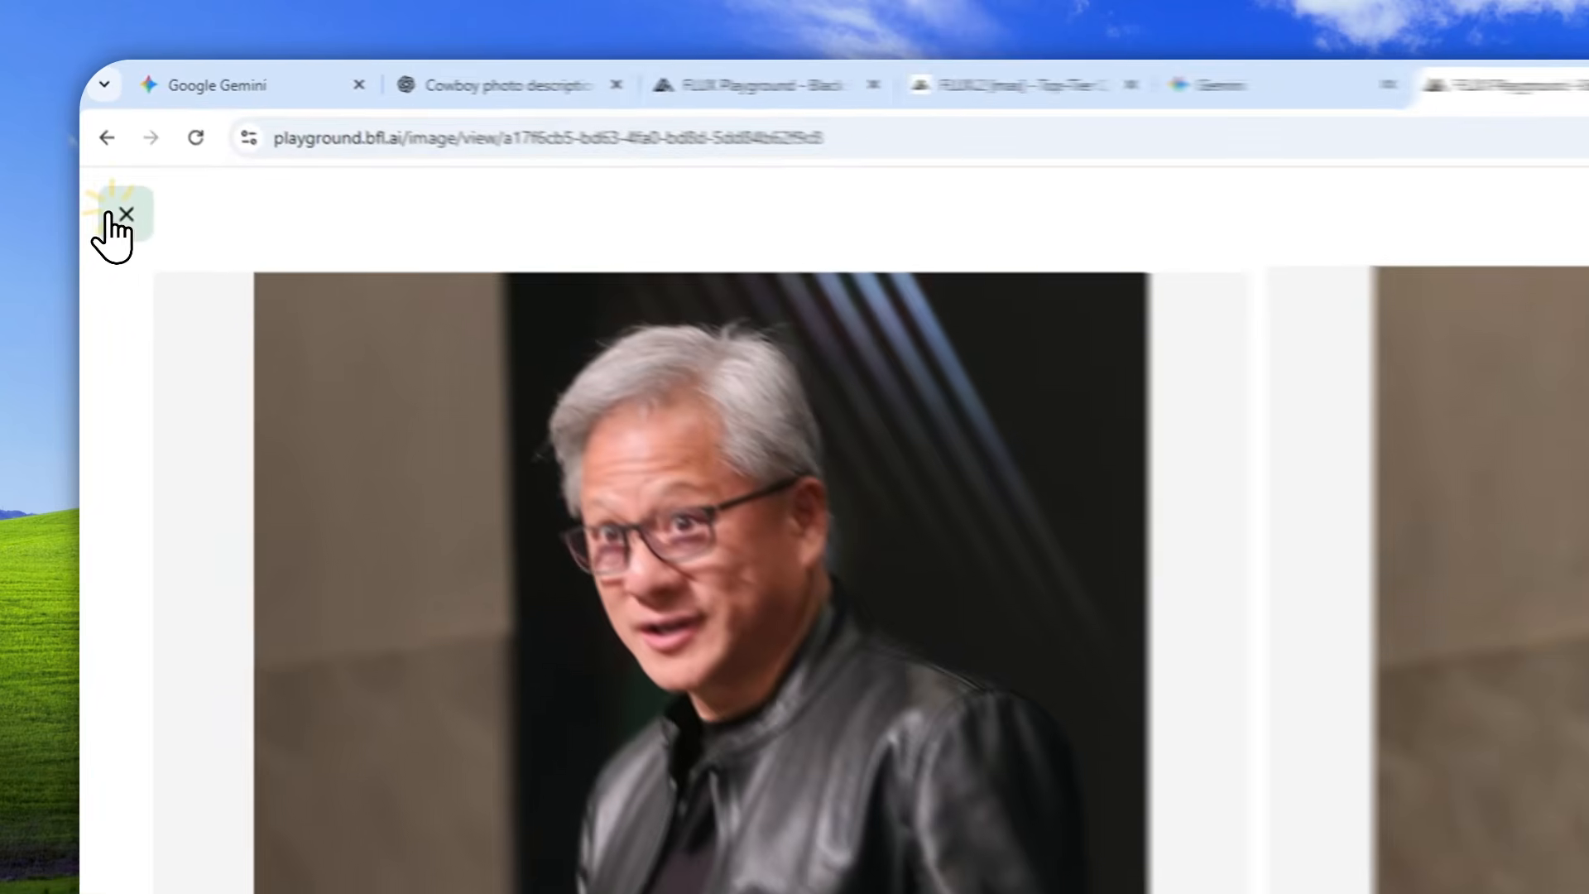
{"action": "left_click", "coordinate": [108, 152]}
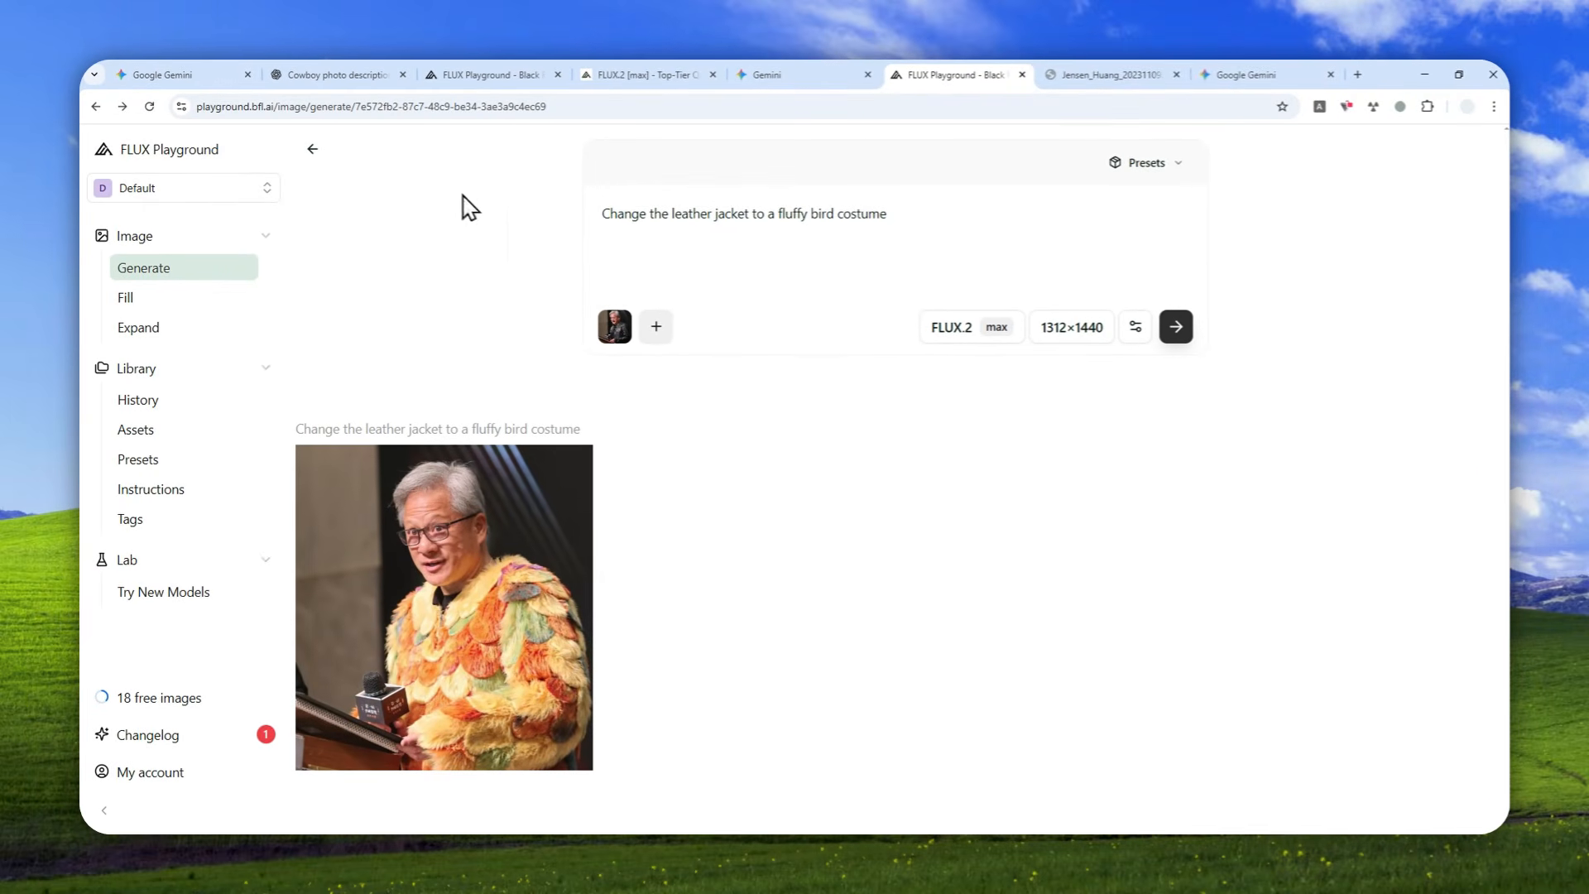
Return to the main Generate page and clear the reference photo and the bird costume prompt.
{"action": "left_click", "coordinate": [311, 154]}
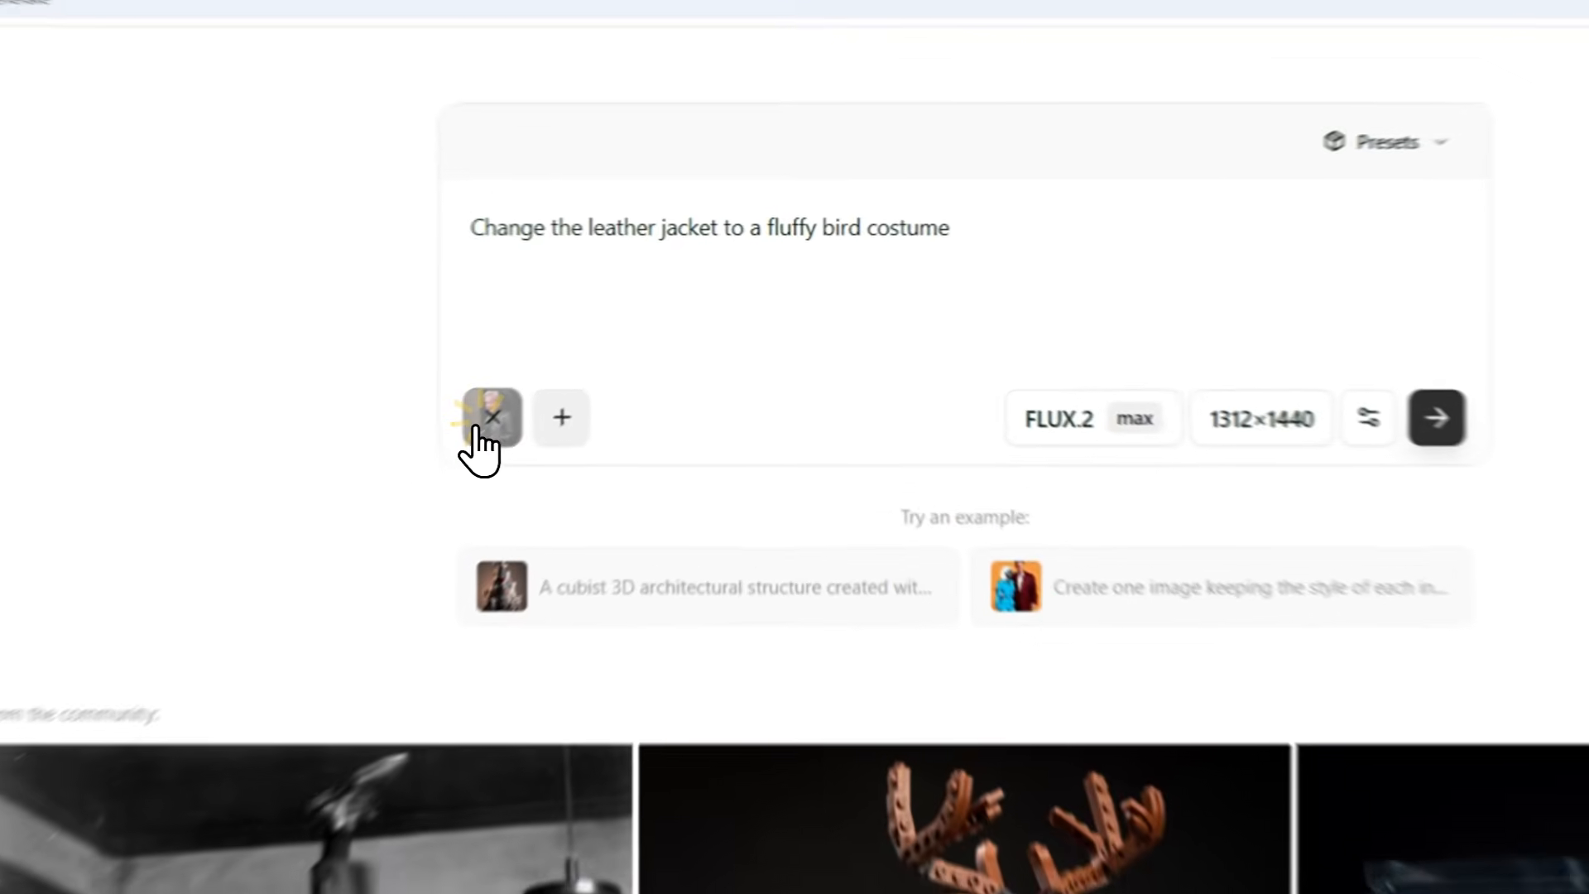
{"action": "left_click", "coordinate": [614, 356]}
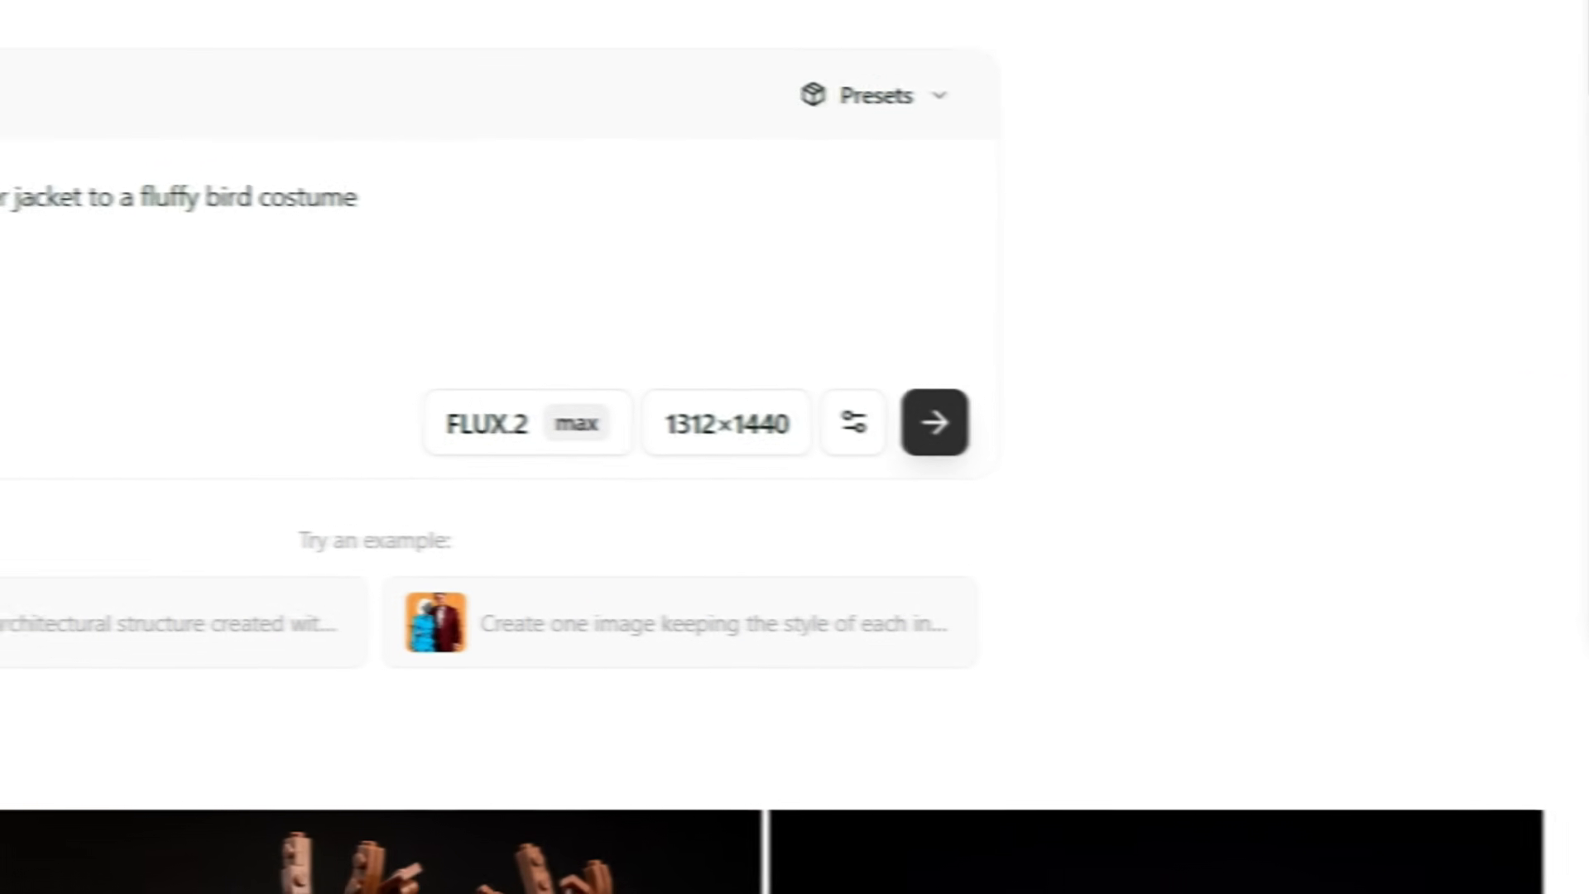
{"action": "left_click_drag", "start_coordinate": [1572, 488], "coordinate": [645, 439]}
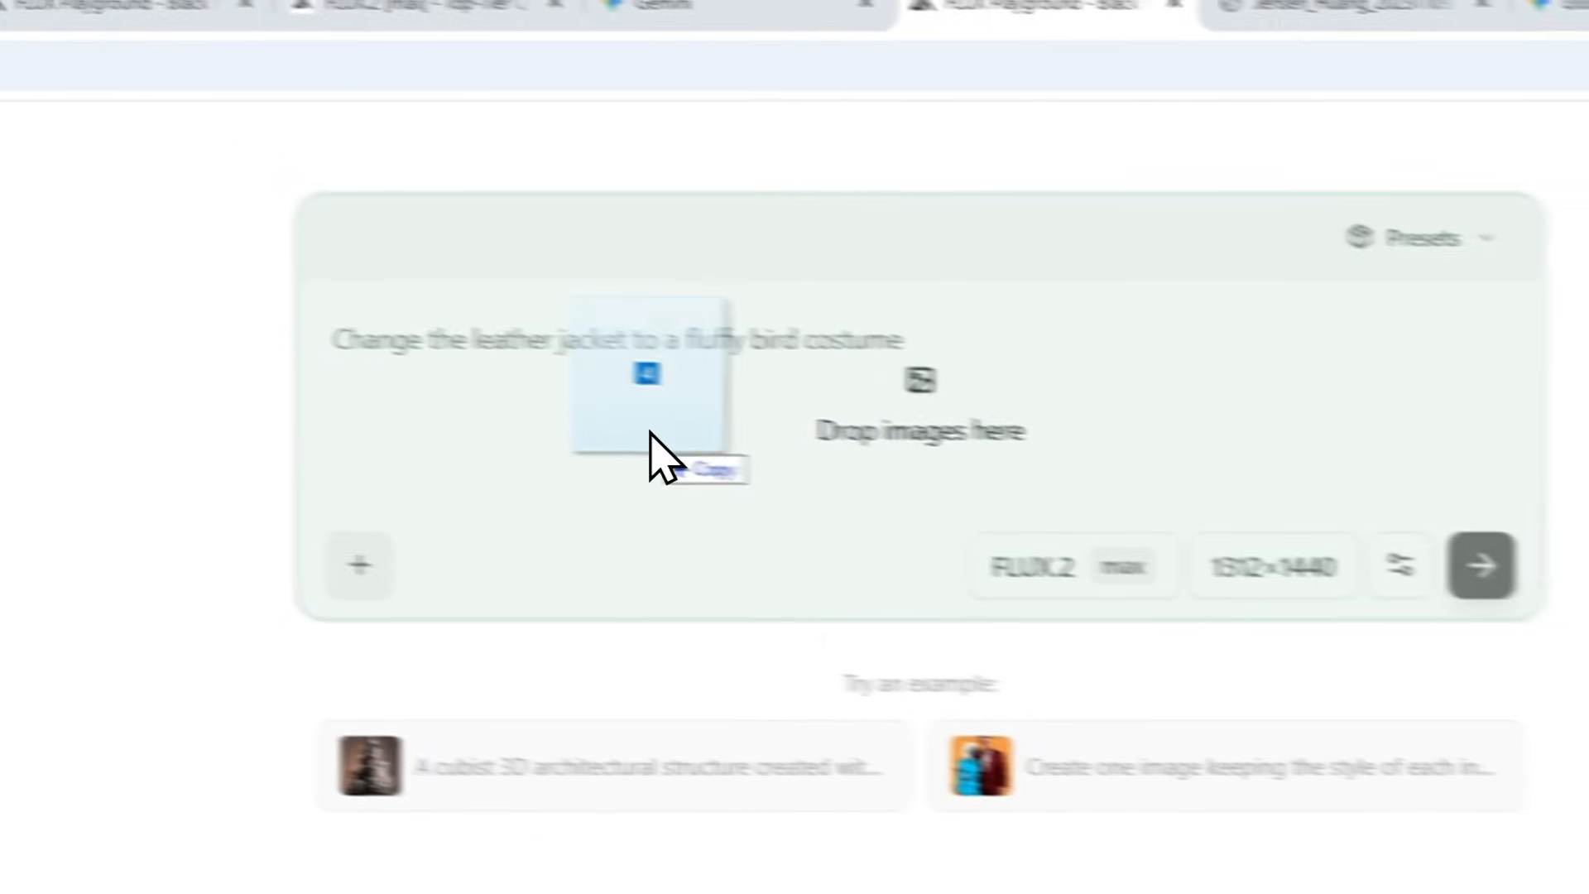
{"action": "left_click_drag", "start_coordinate": [991, 372], "coordinate": [171, 358]}
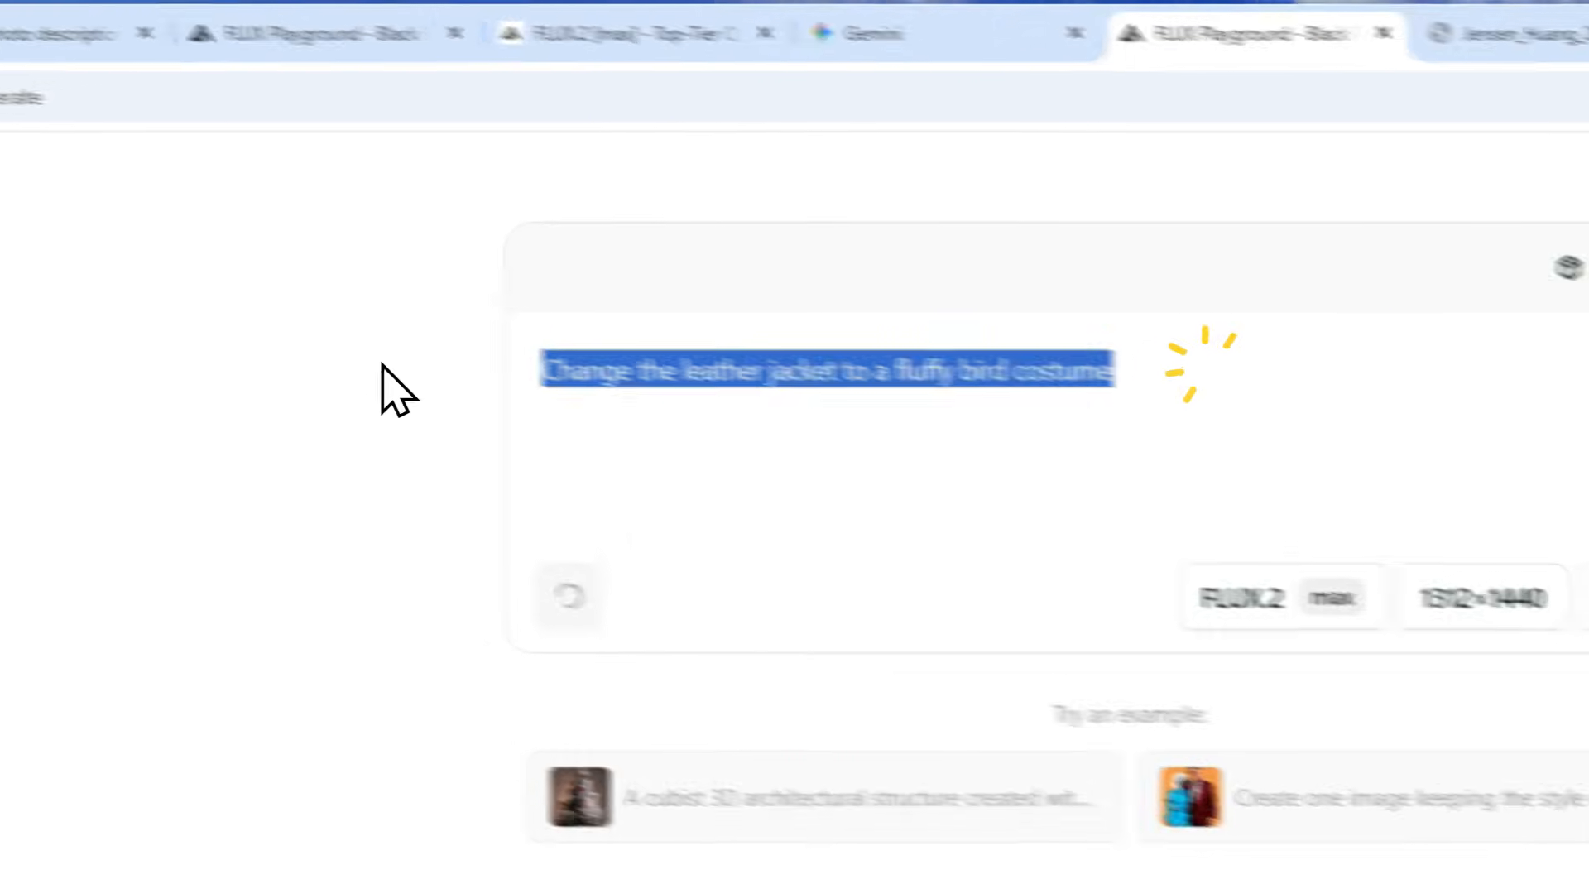
{"action": "key", "text": "BackSpace"}
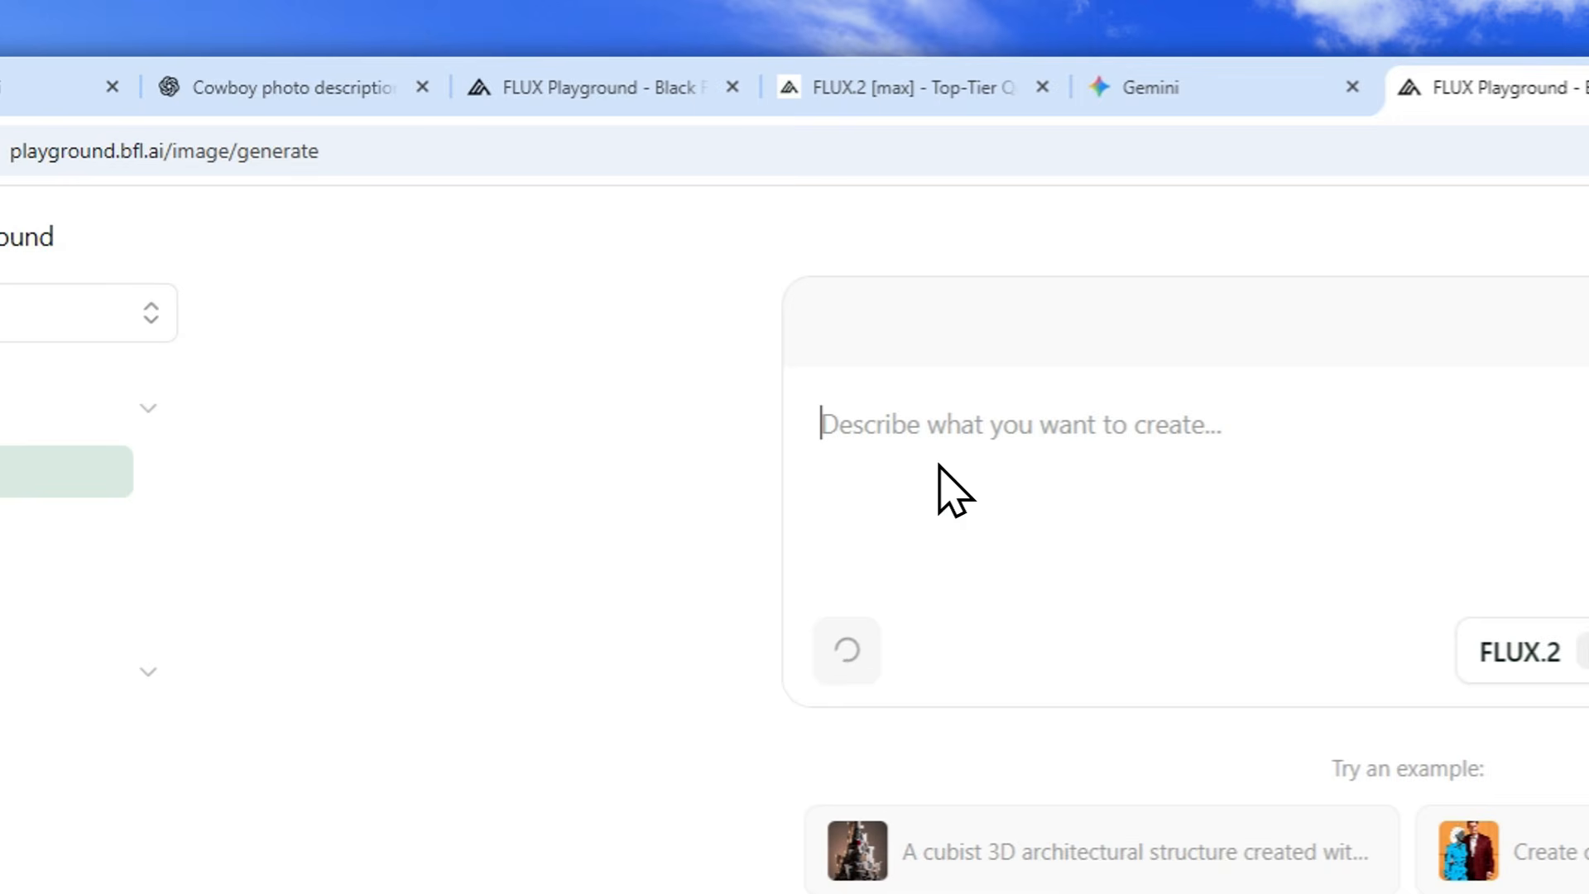
Generate an image from the prompt "I want you to generate a picture of this person using these items." with blender, headphones, bicycle and portrait references.
{"action": "key", "text": "ctrl+space"}
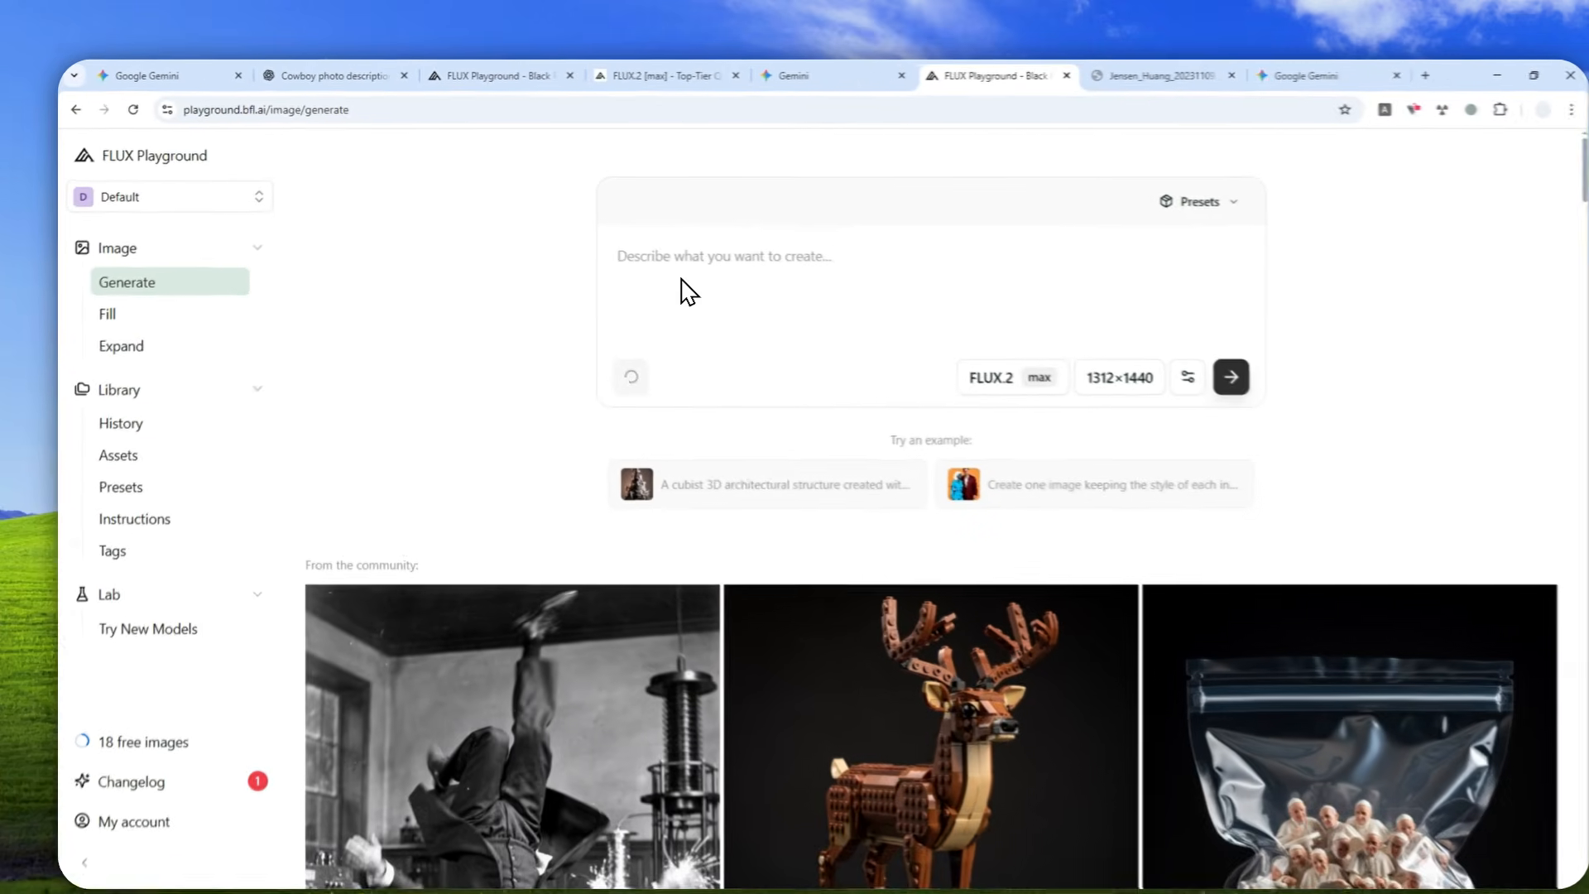
{"action": "type", "text": "I want you to generate a picture of this person using these items."}
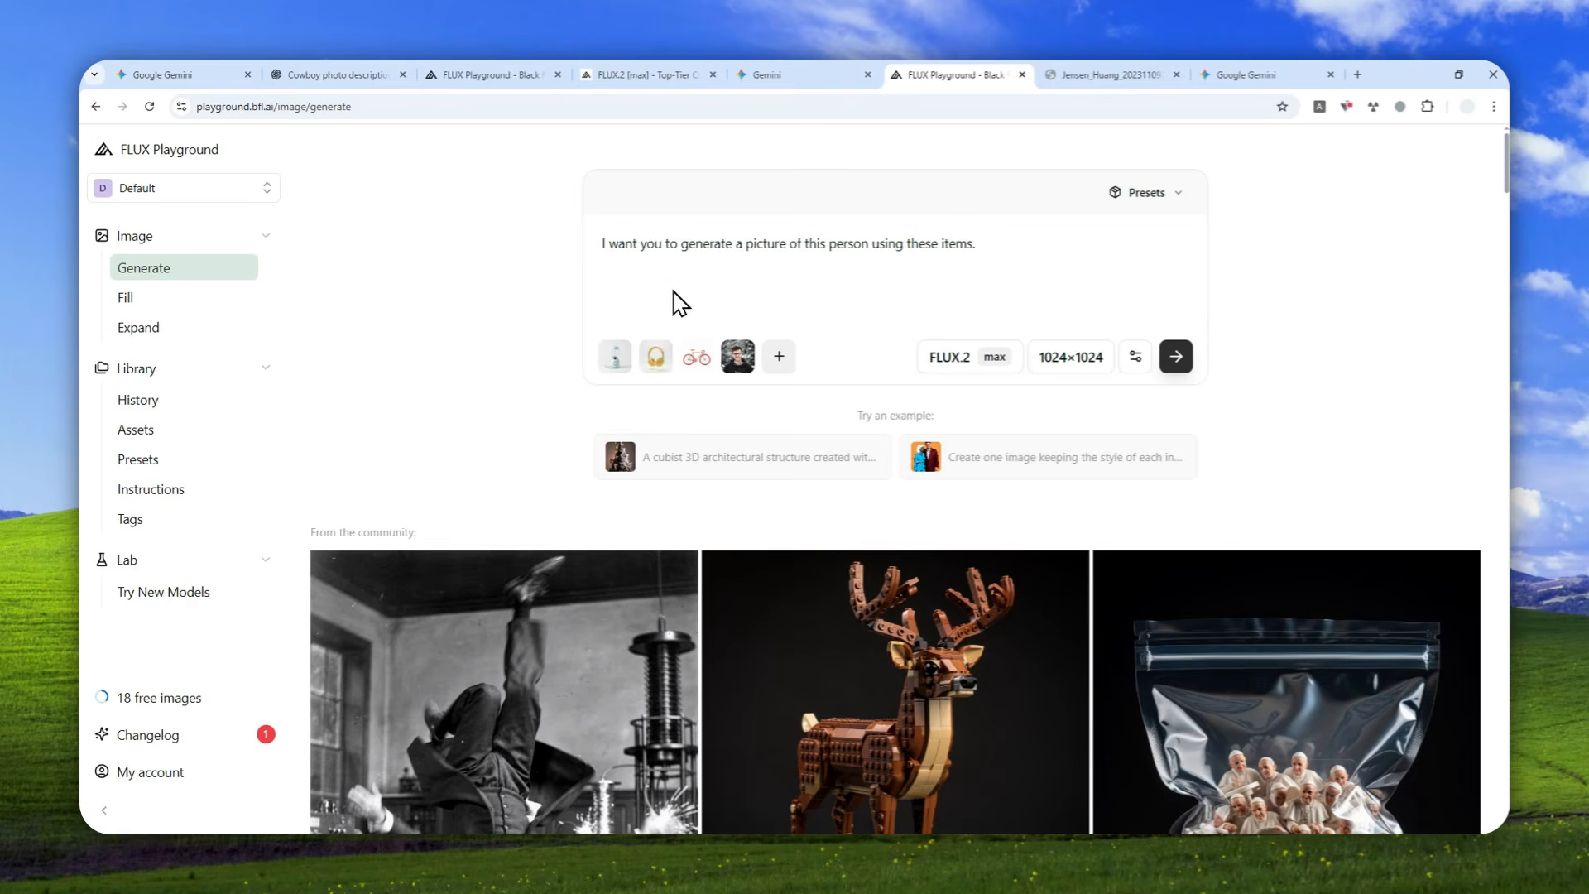
{"action": "left_click", "coordinate": [621, 383]}
{"action": "left_click", "coordinate": [691, 379]}
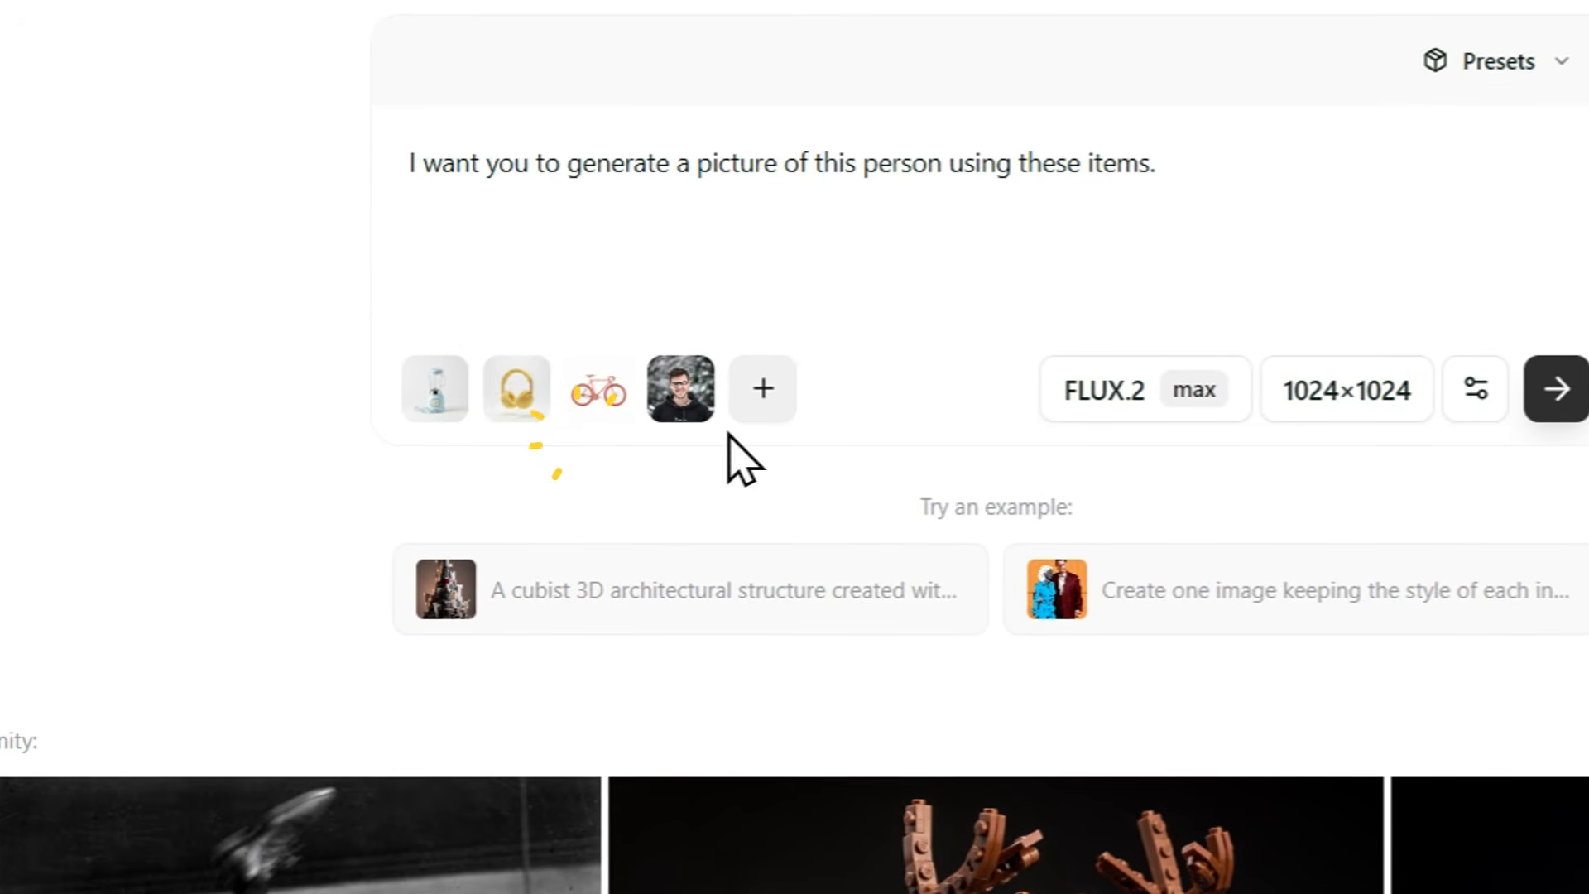
{"action": "left_click", "coordinate": [1473, 406]}
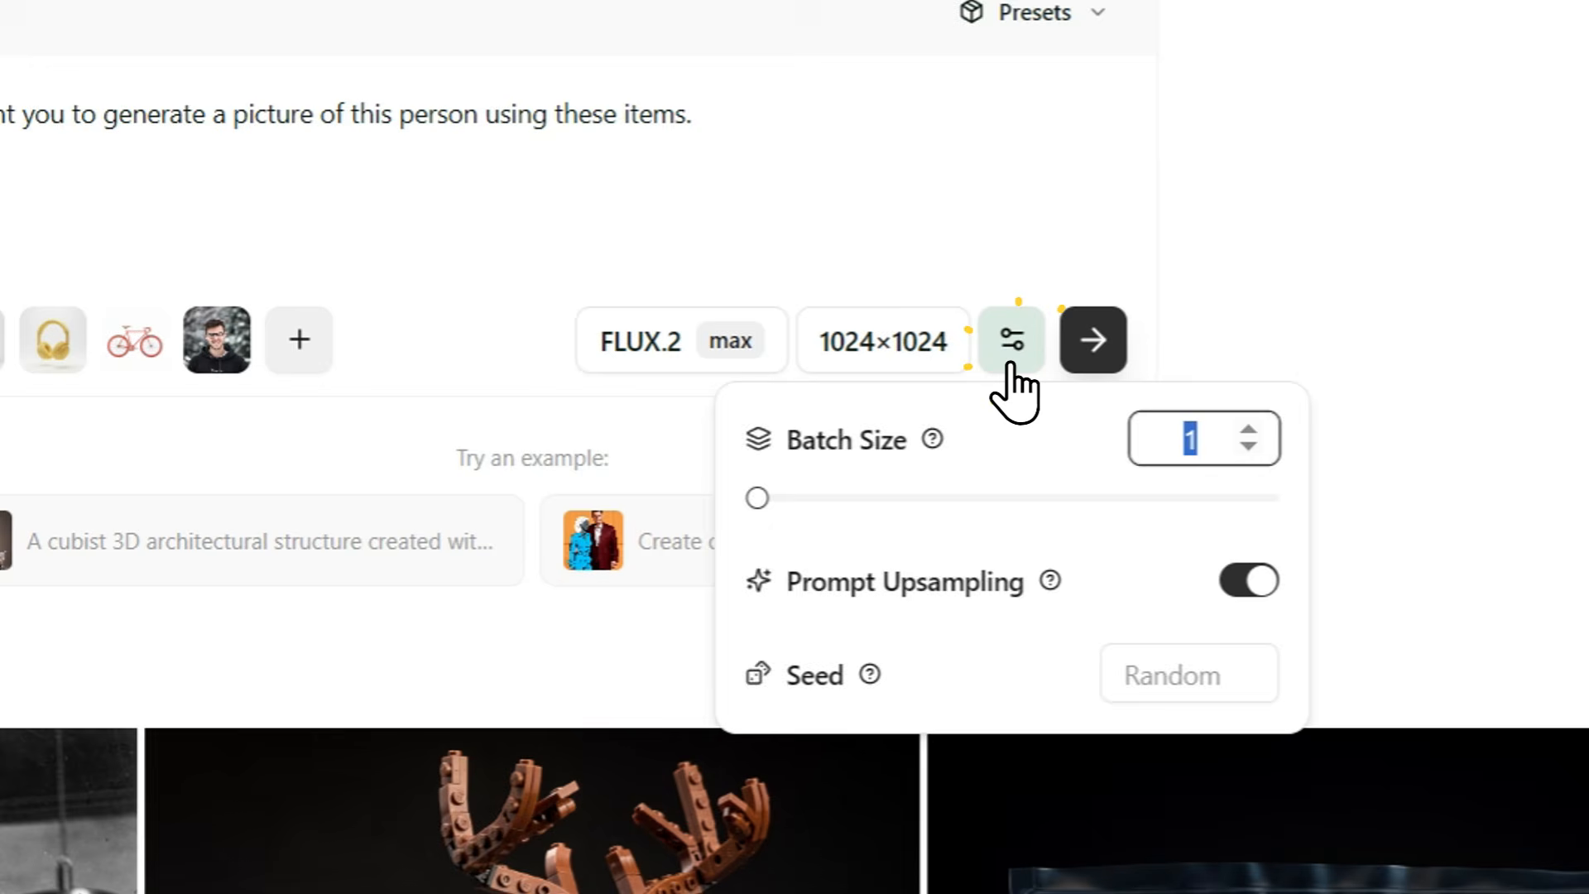
{"action": "left_click", "coordinate": [1013, 364]}
{"action": "left_click", "coordinate": [1080, 348]}
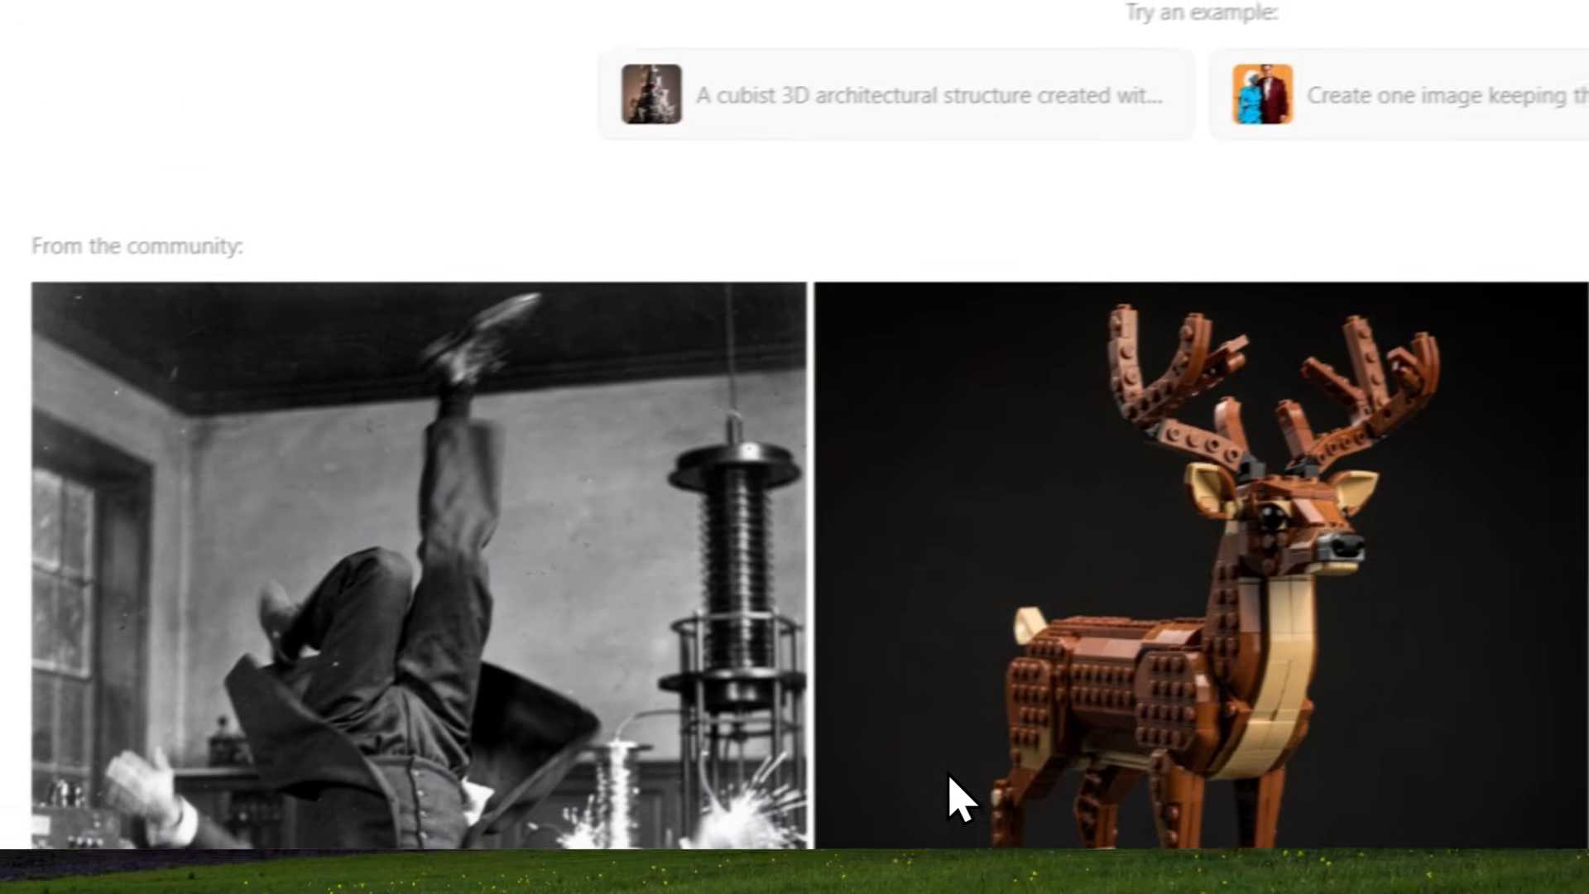
Open the generated image beside its four references and compare it with Gemini's enlarged image for the same prompt.
{"action": "left_click", "coordinate": [949, 776]}
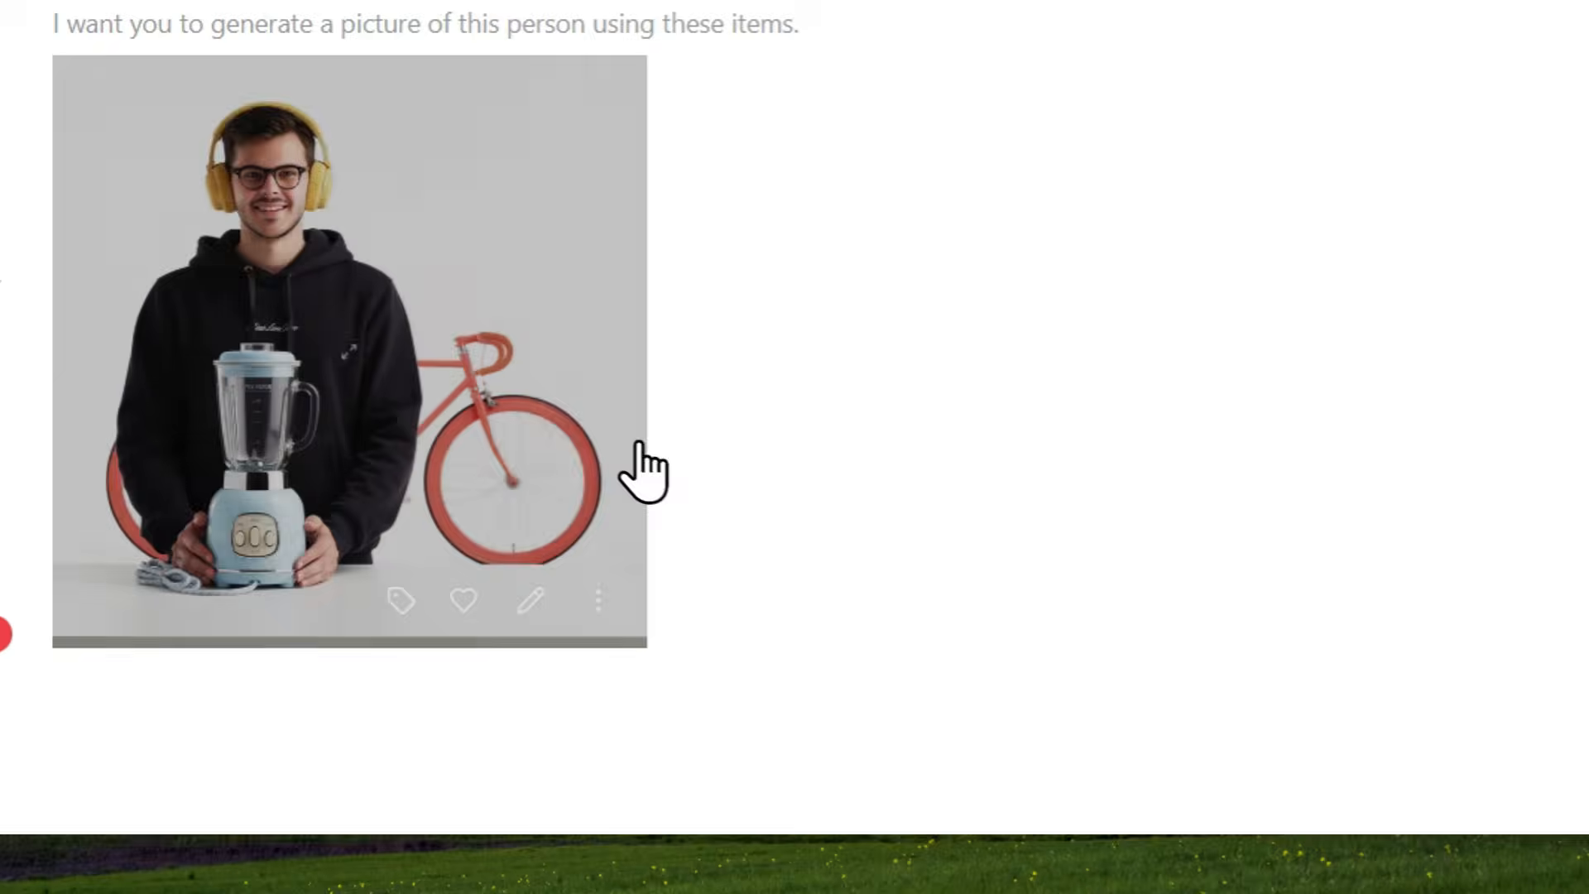
{"action": "left_click", "coordinate": [454, 364]}
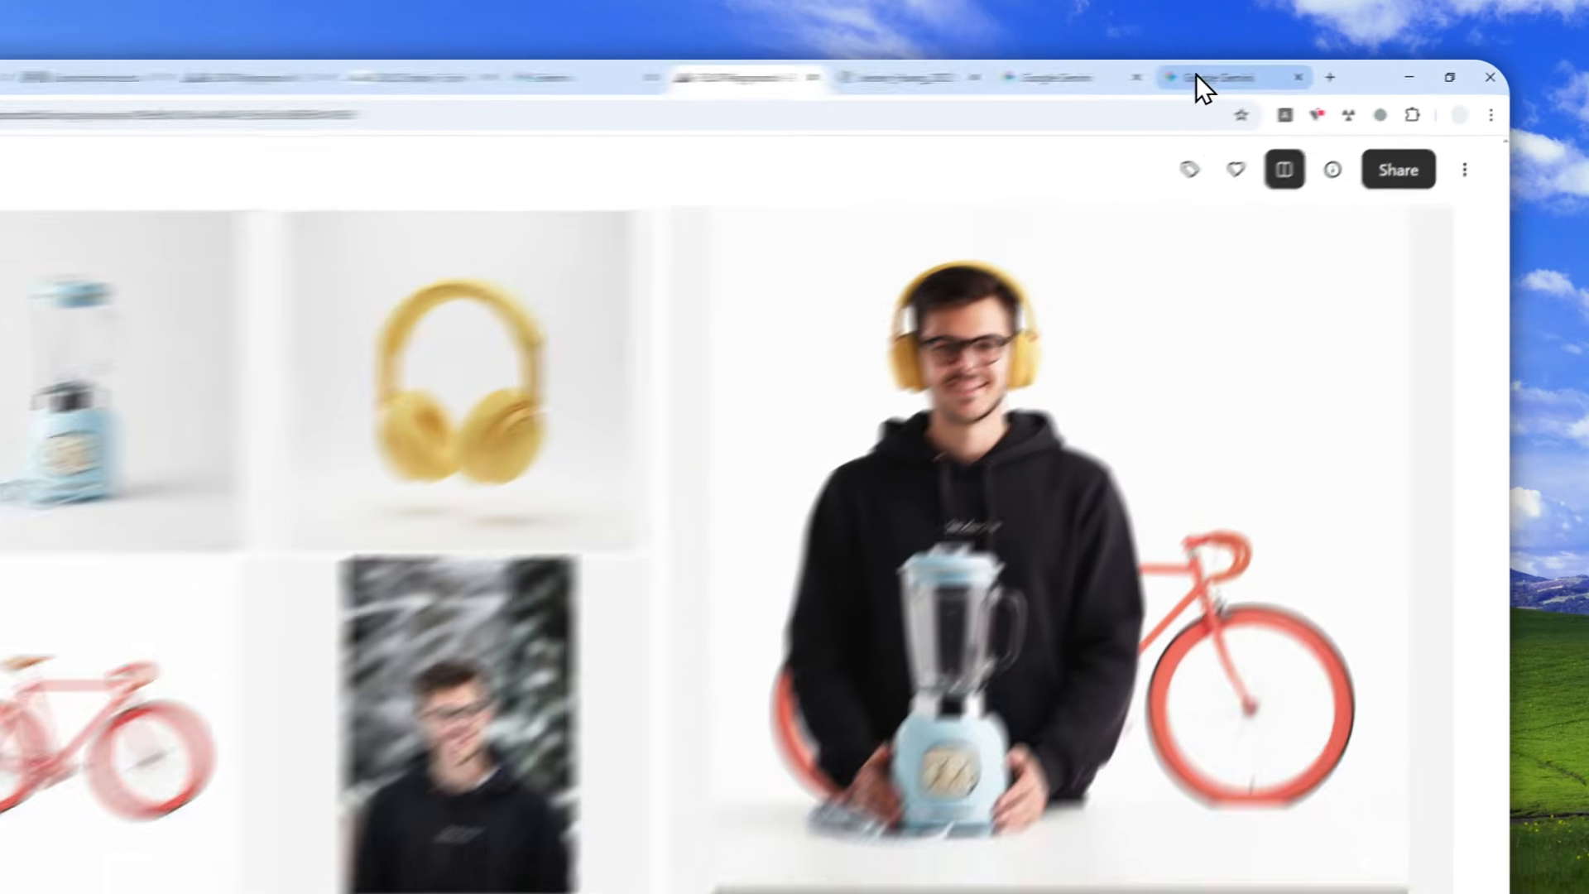
{"action": "left_click", "coordinate": [1254, 72]}
{"action": "scroll", "coordinate": [703, 497], "scroll_direction": "down", "scroll_amount": 5}
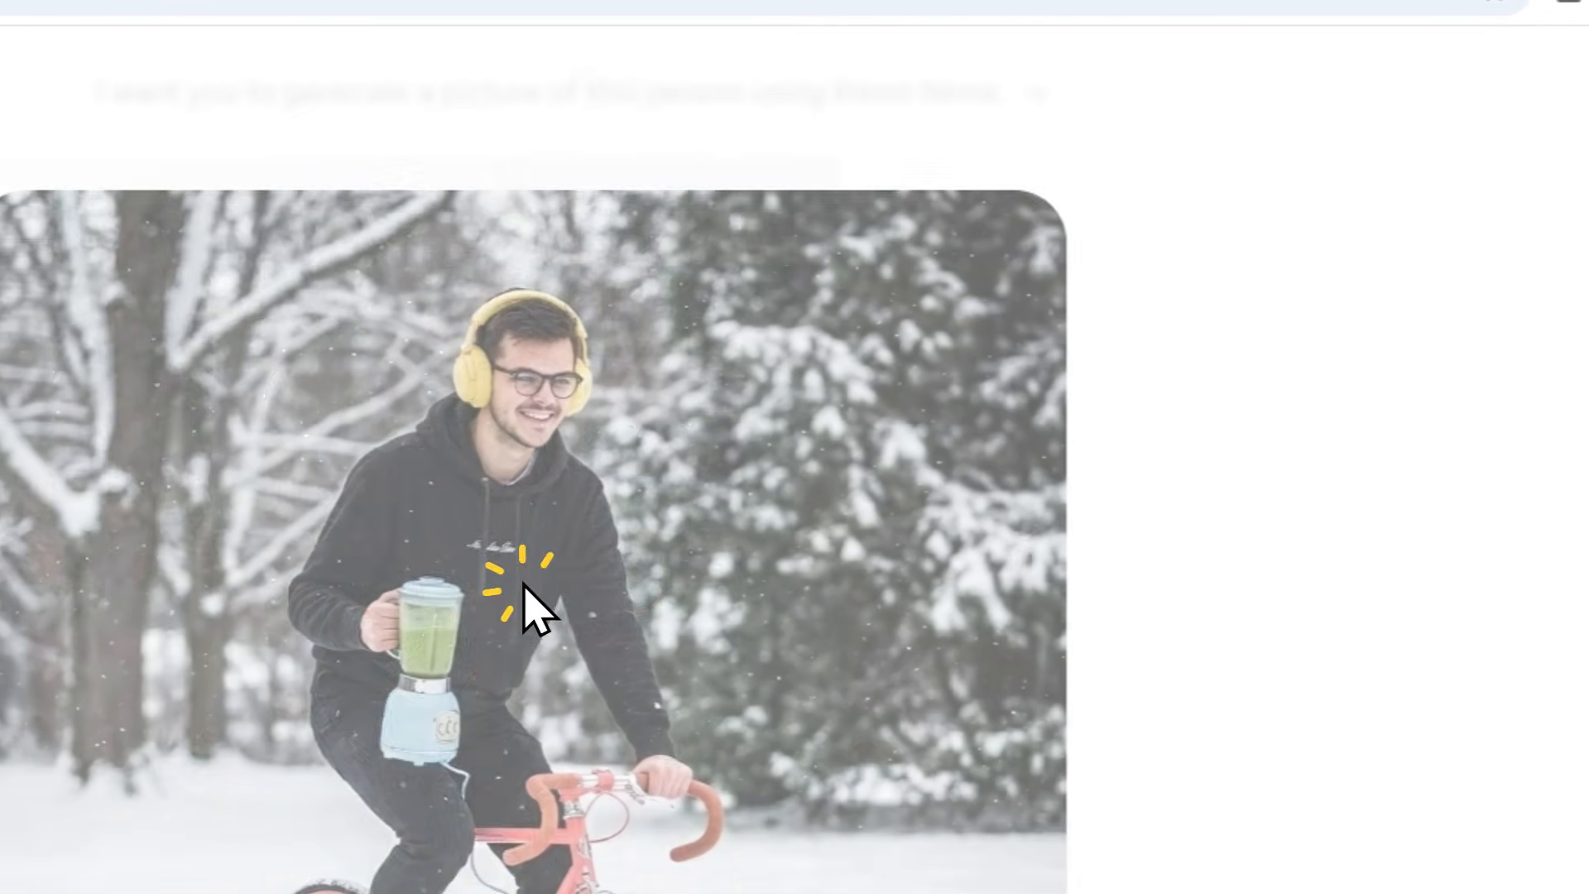
{"action": "left_click", "coordinate": [524, 588]}
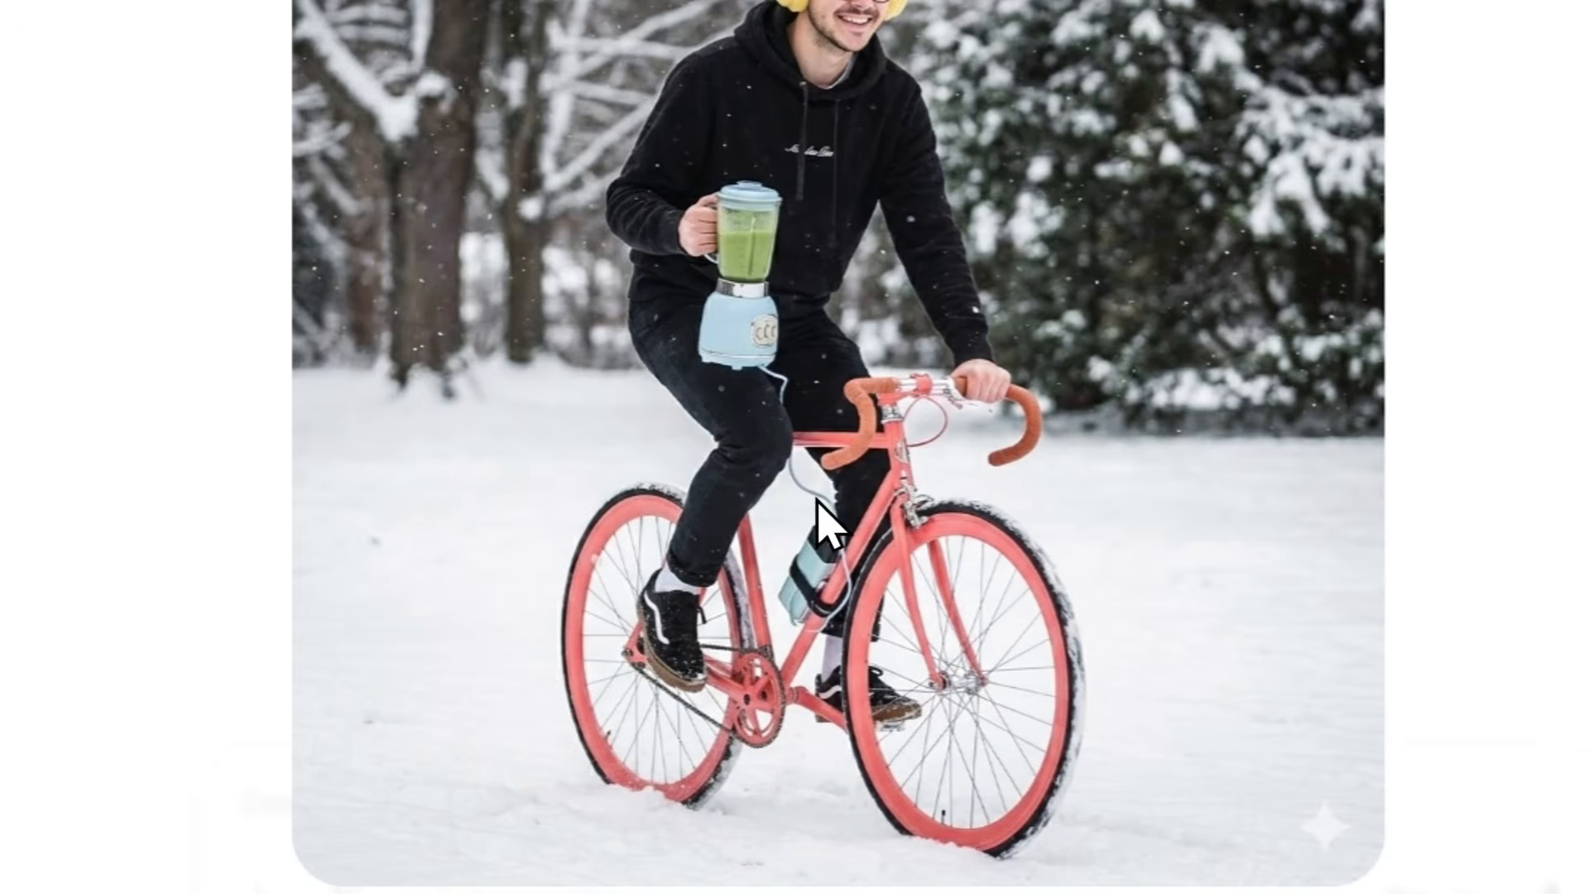
{"action": "left_click", "coordinate": [743, 370]}
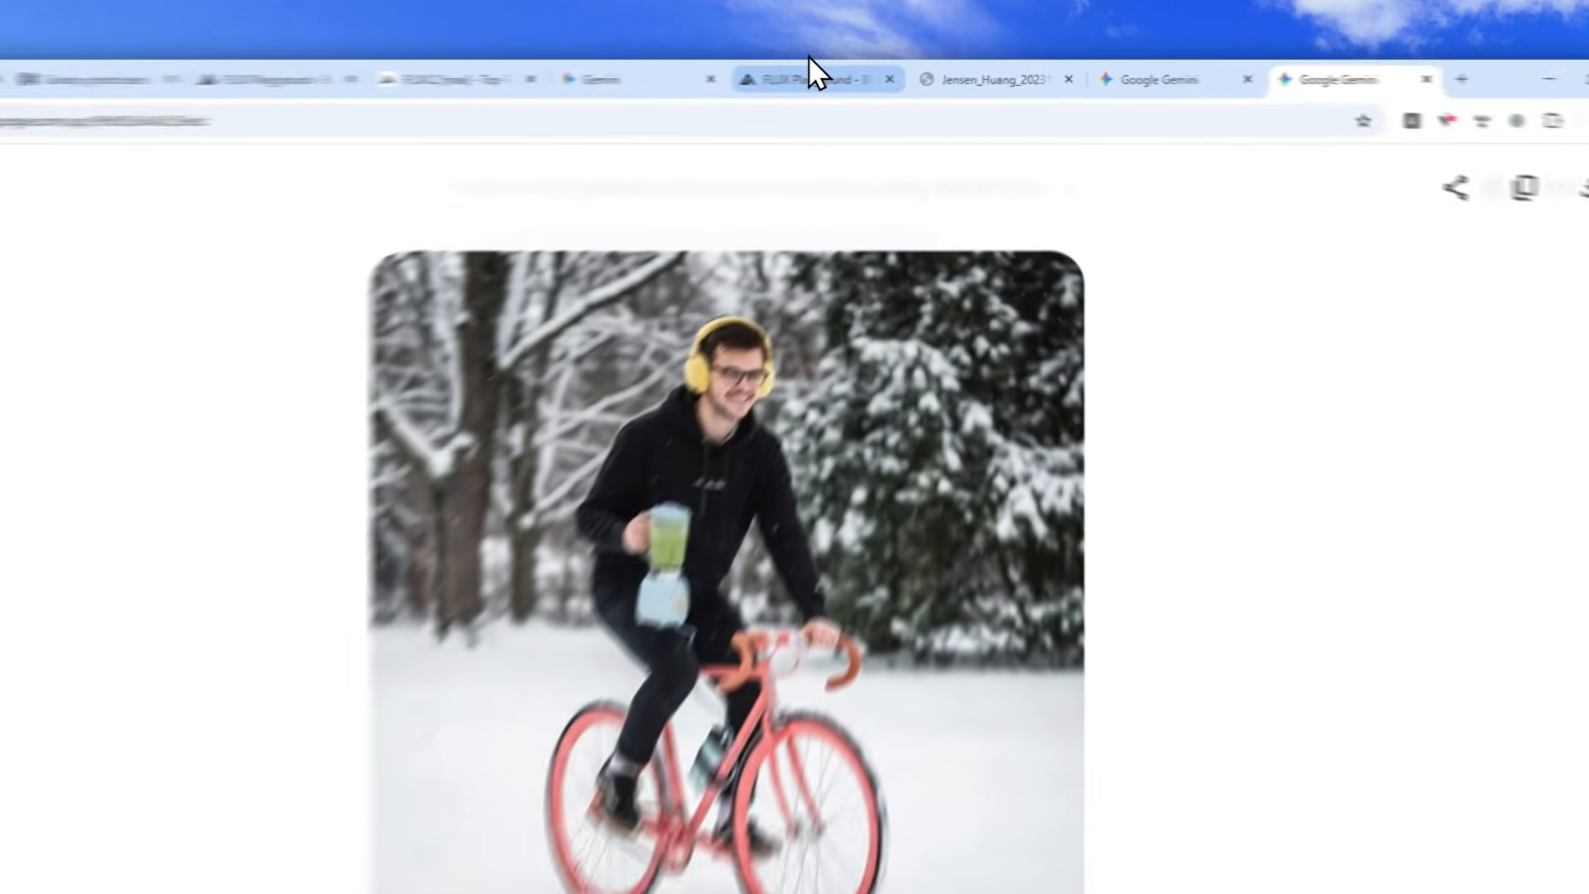
Go back to the FLUX result, view its additional image options including Download, and close the image view.
{"action": "left_click", "coordinate": [856, 74]}
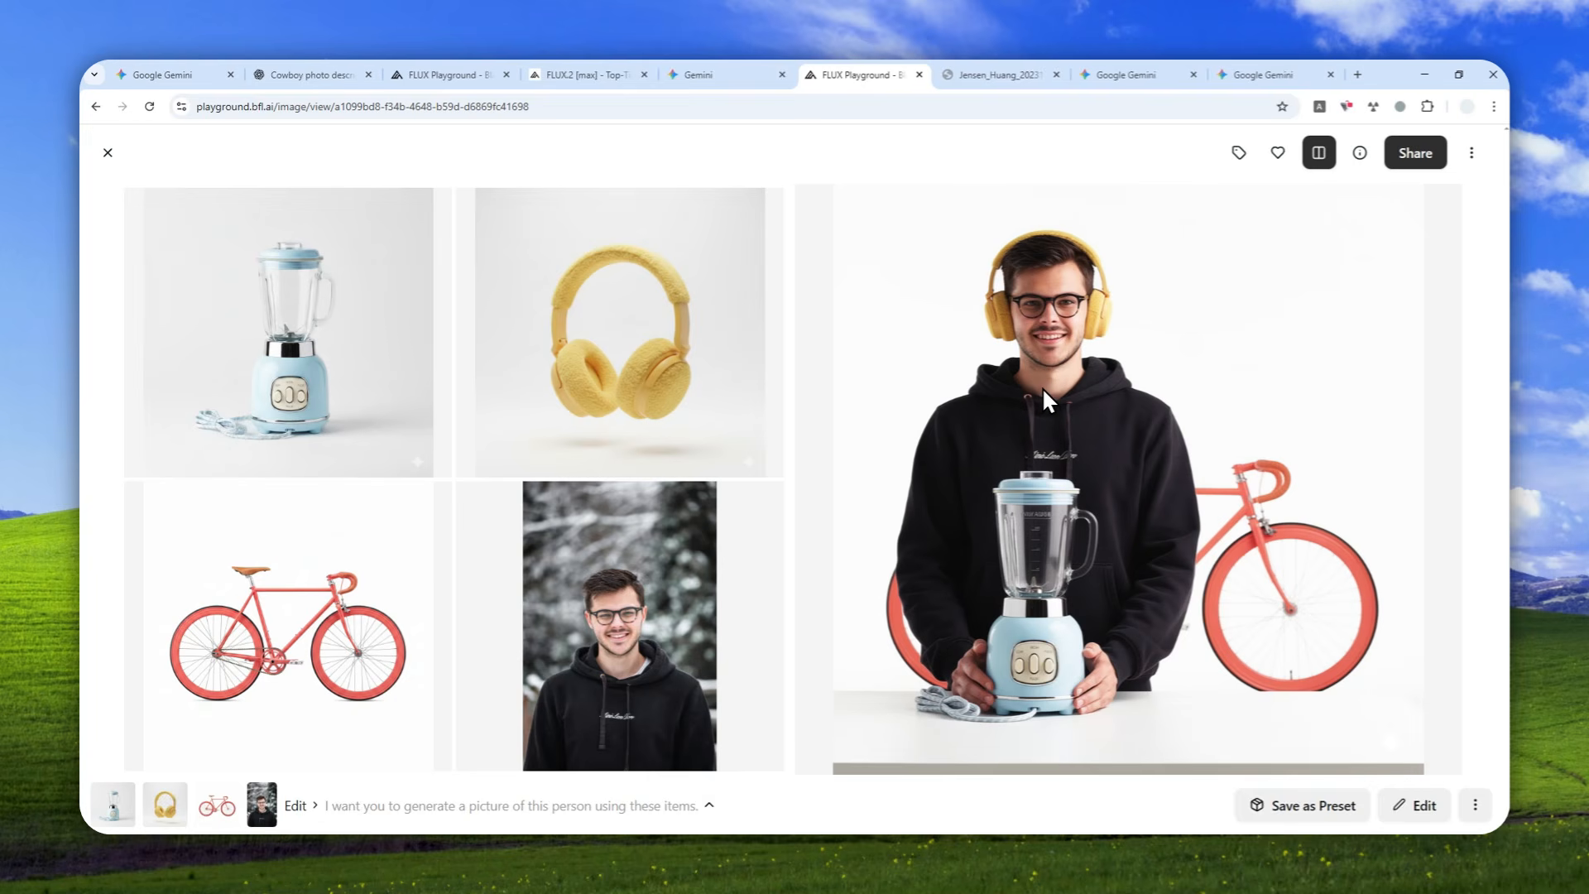
{"action": "left_click", "coordinate": [1477, 154]}
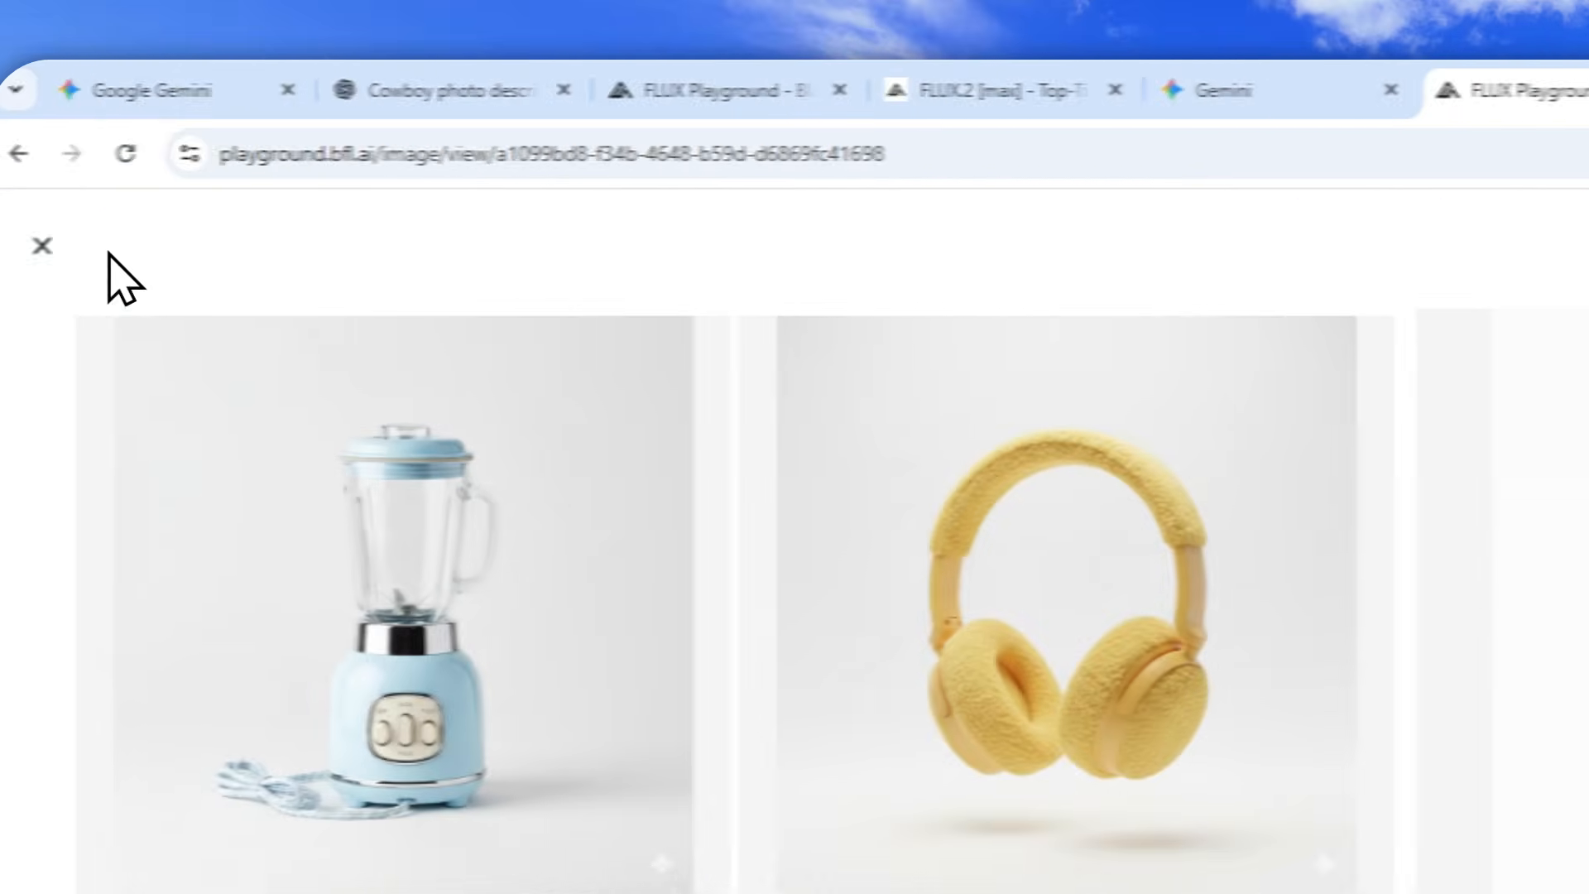
{"action": "left_click", "coordinate": [125, 248]}
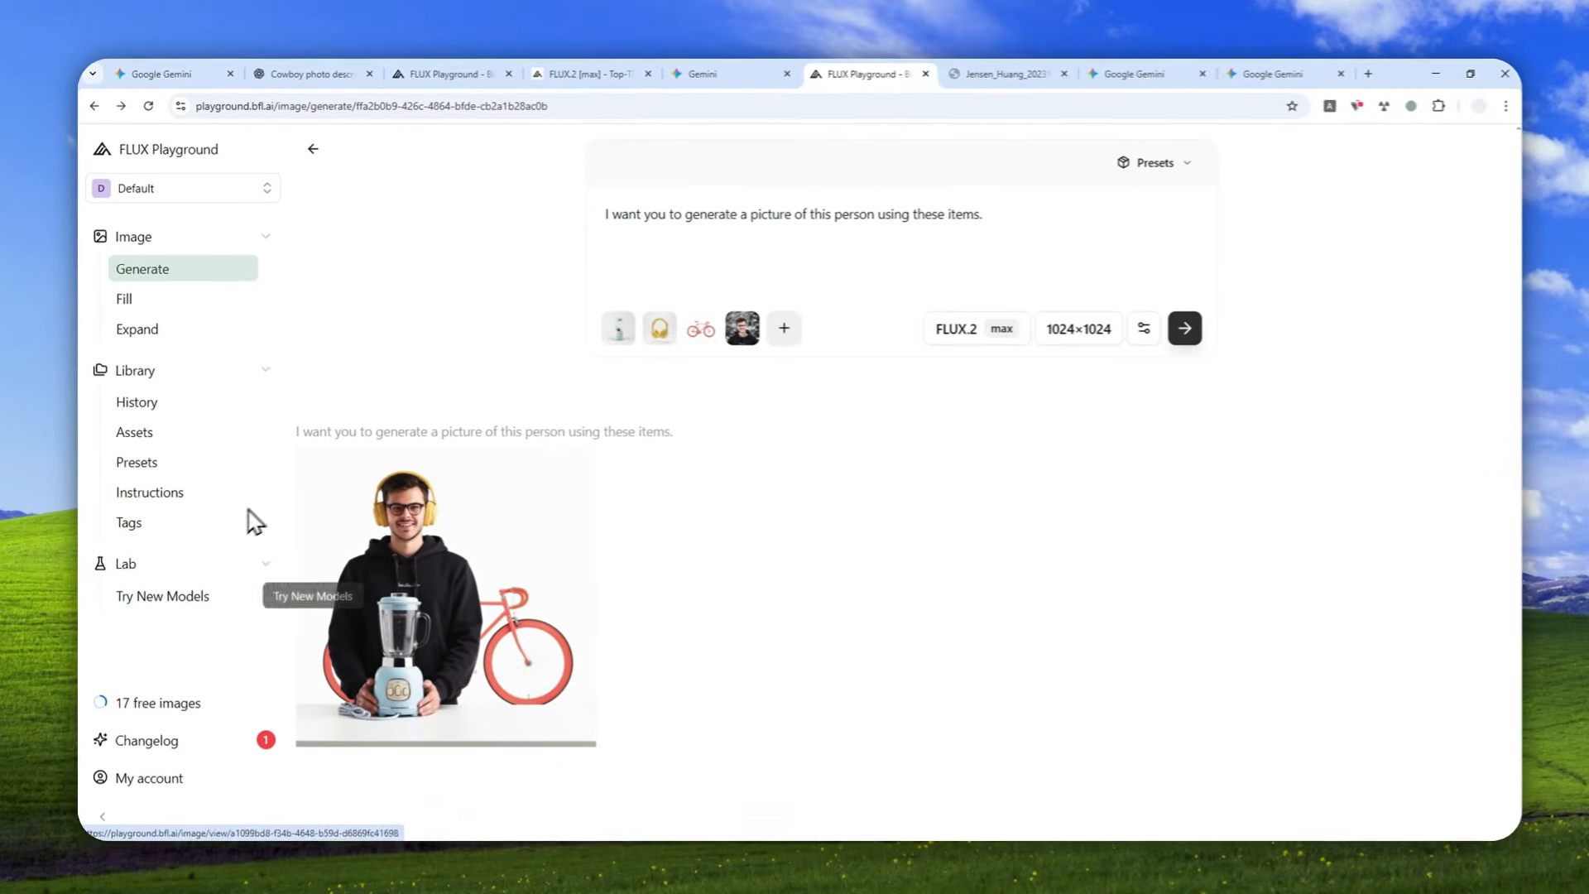
Return to the main Generate page and browse the community image gallery below the prompt.
{"action": "left_click", "coordinate": [312, 149]}
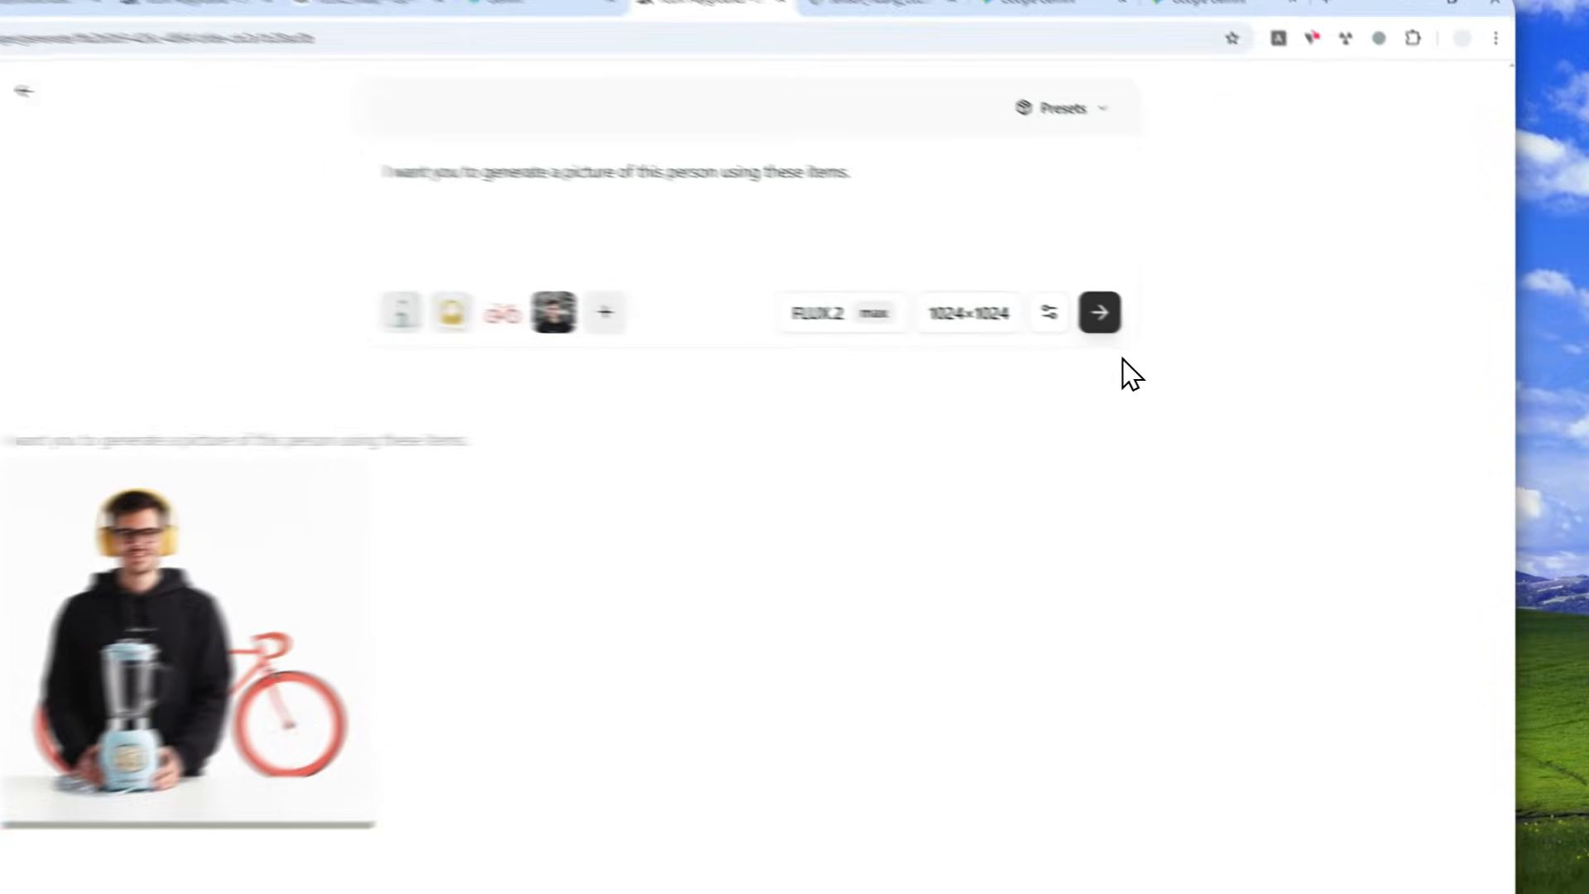
{"action": "scroll", "coordinate": [1216, 376], "scroll_direction": "down", "scroll_amount": 5}
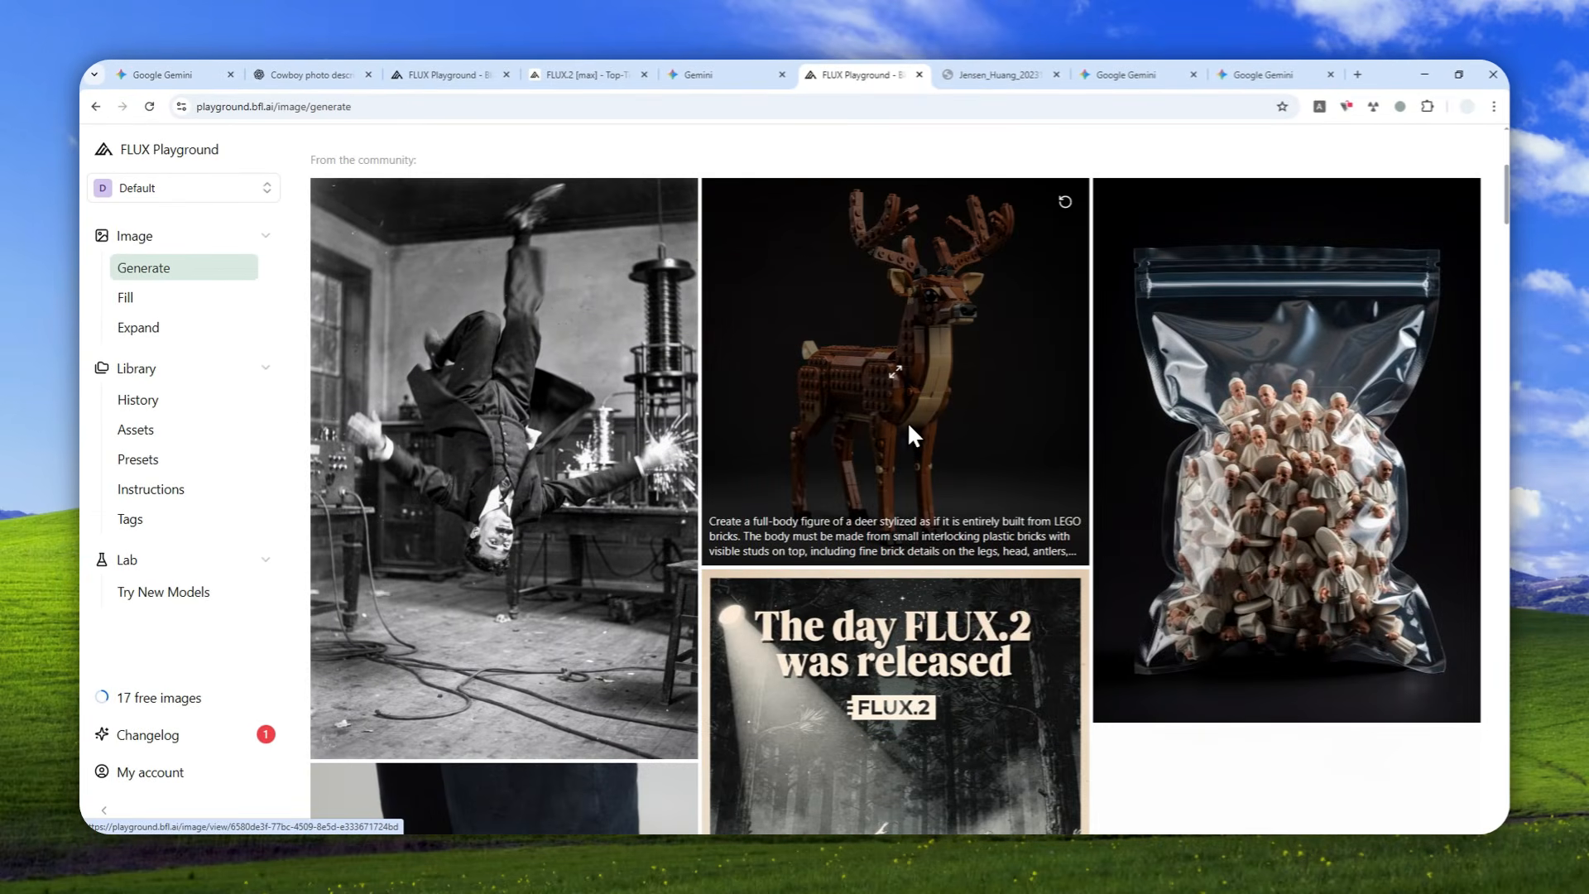
{"action": "scroll", "coordinate": [907, 420], "scroll_direction": "down", "scroll_amount": 4}
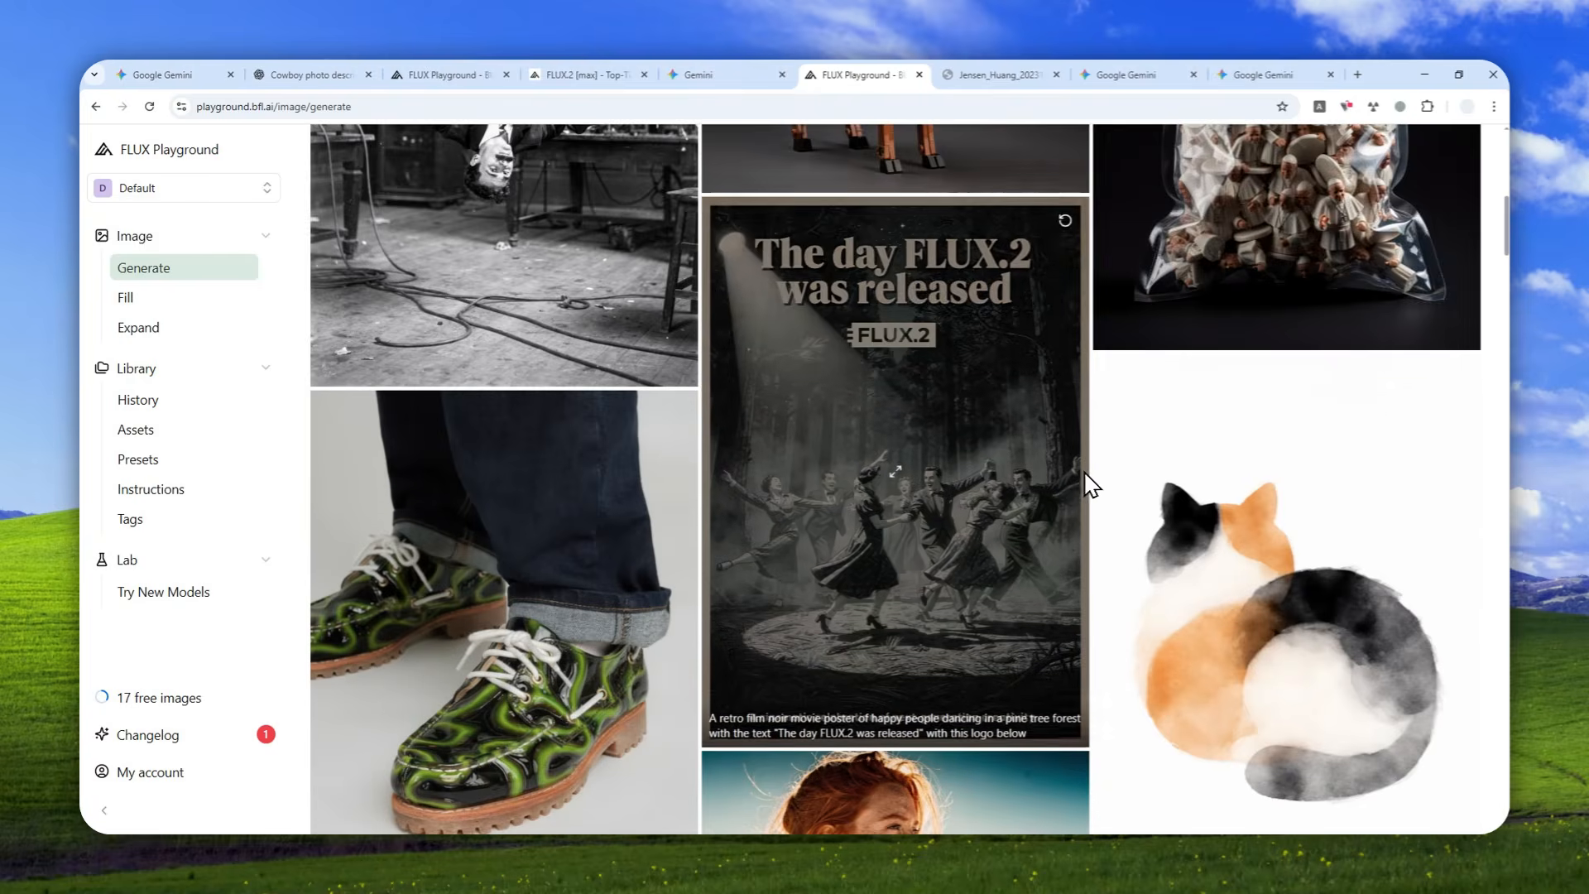
{"action": "scroll", "coordinate": [1084, 482], "scroll_direction": "down", "scroll_amount": 3}
{"action": "scroll", "coordinate": [1085, 480], "scroll_direction": "down", "scroll_amount": 3}
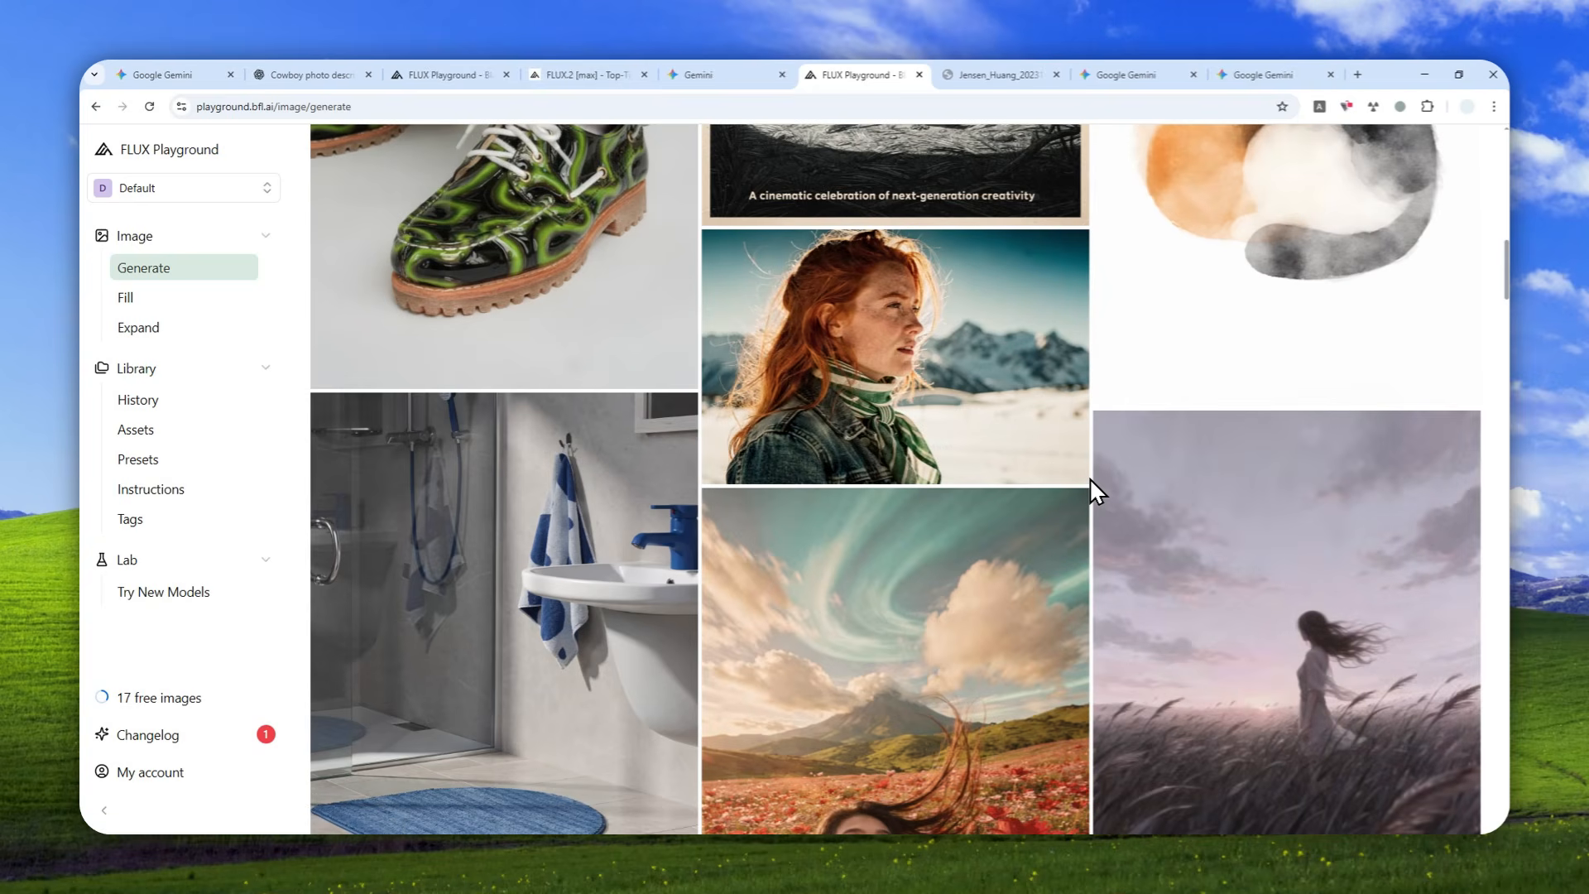
{"action": "scroll", "coordinate": [1089, 488], "scroll_direction": "down", "scroll_amount": 3}
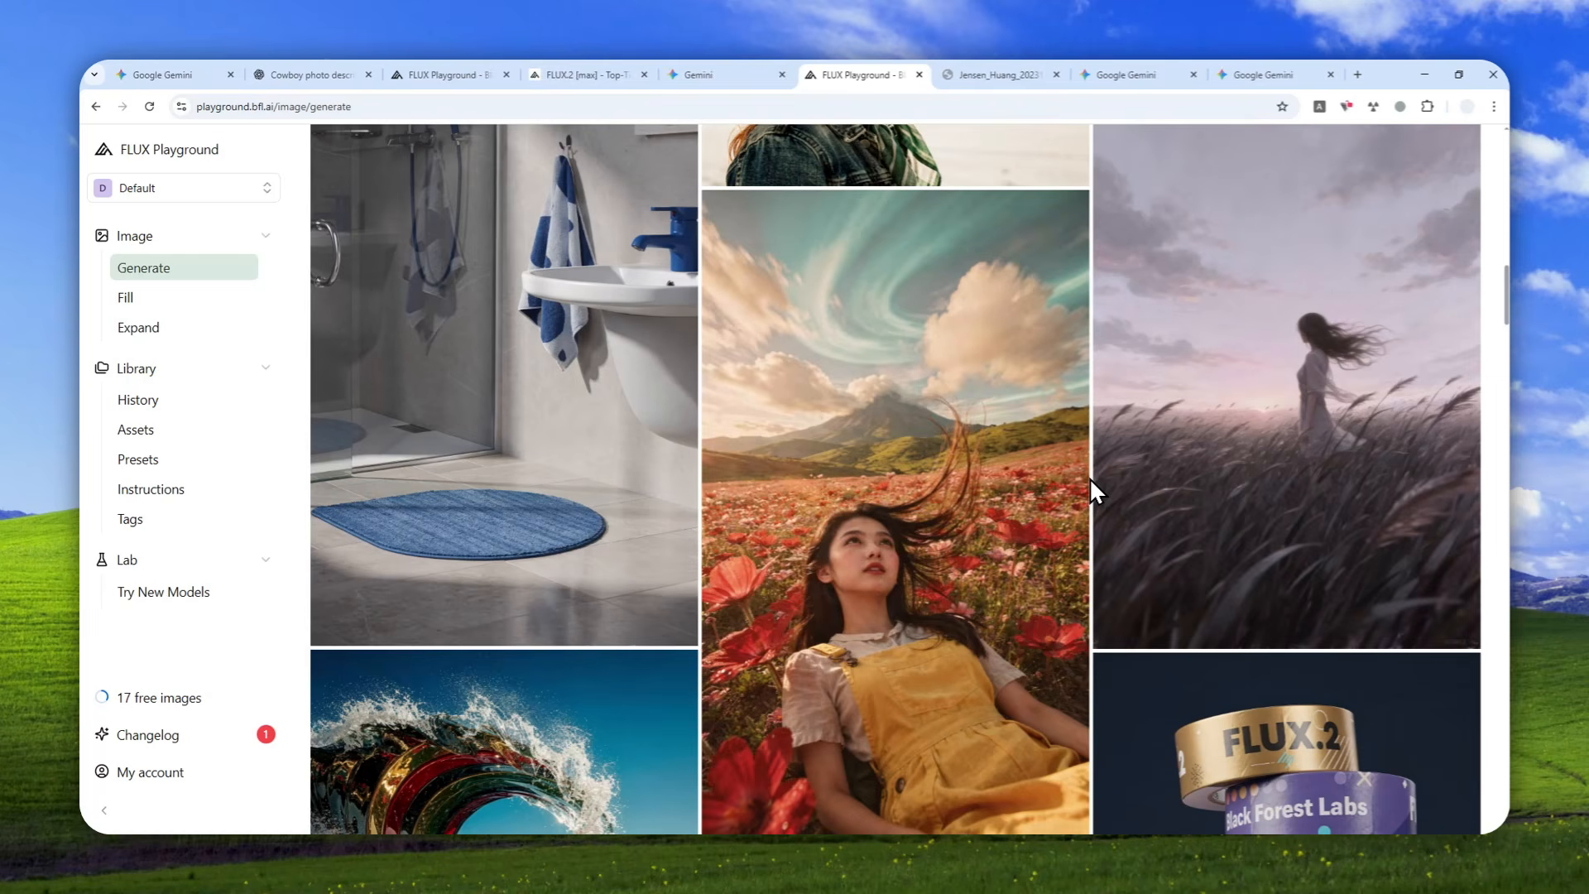
{"action": "scroll", "coordinate": [1089, 488], "scroll_direction": "down", "scroll_amount": 2}
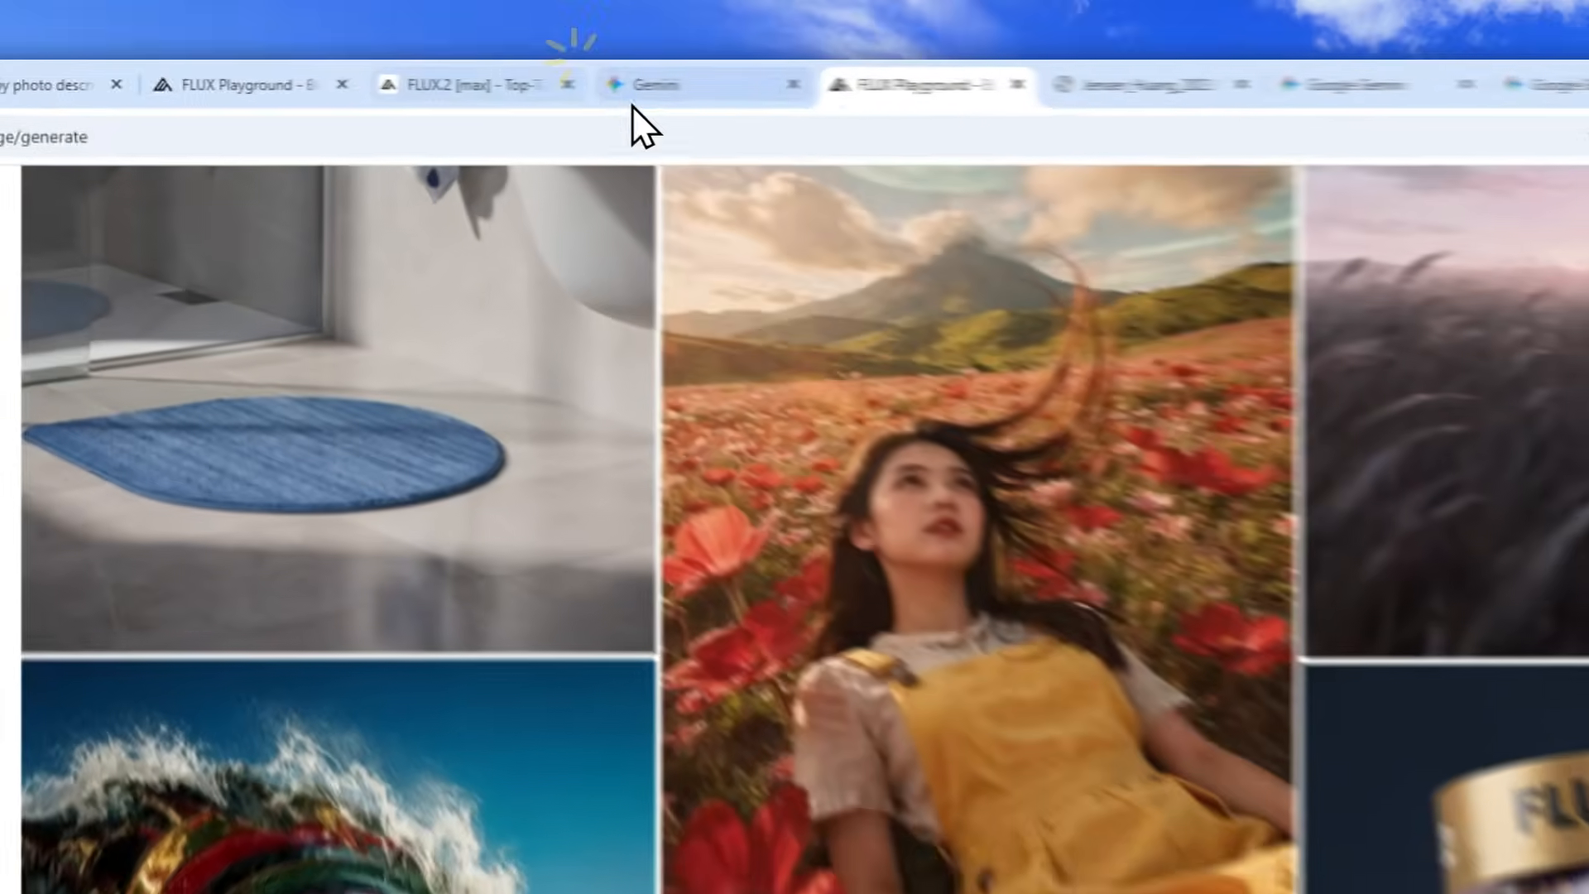
Revisit the FLUX.2 [max] model page, then return to the cowboy generation and close its enlarged image.
{"action": "left_click", "coordinate": [583, 75]}
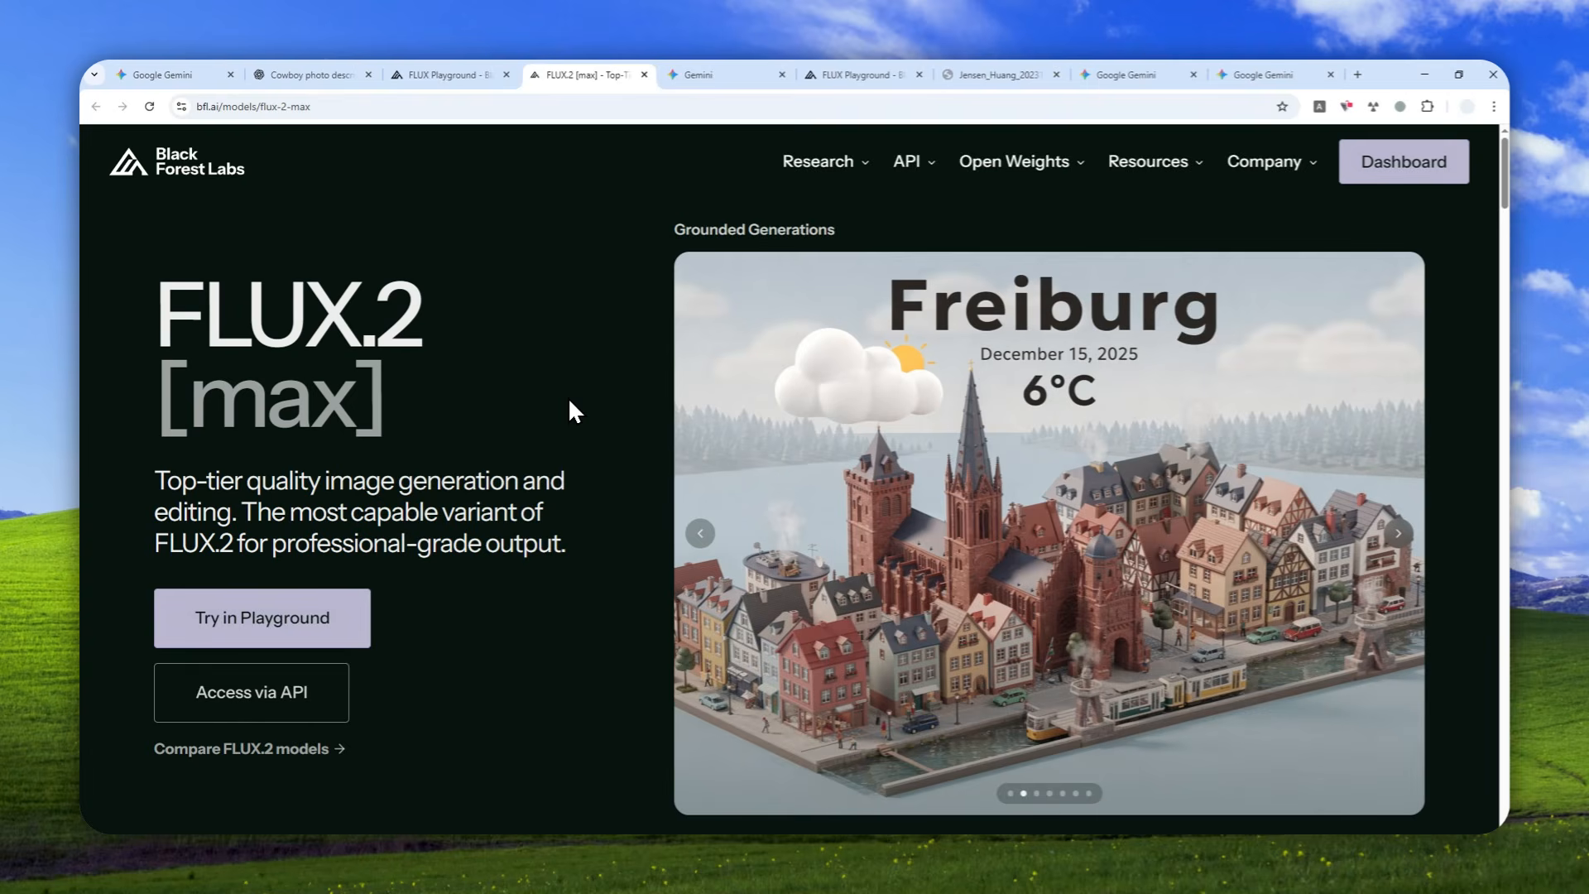
{"action": "left_click", "coordinate": [422, 70]}
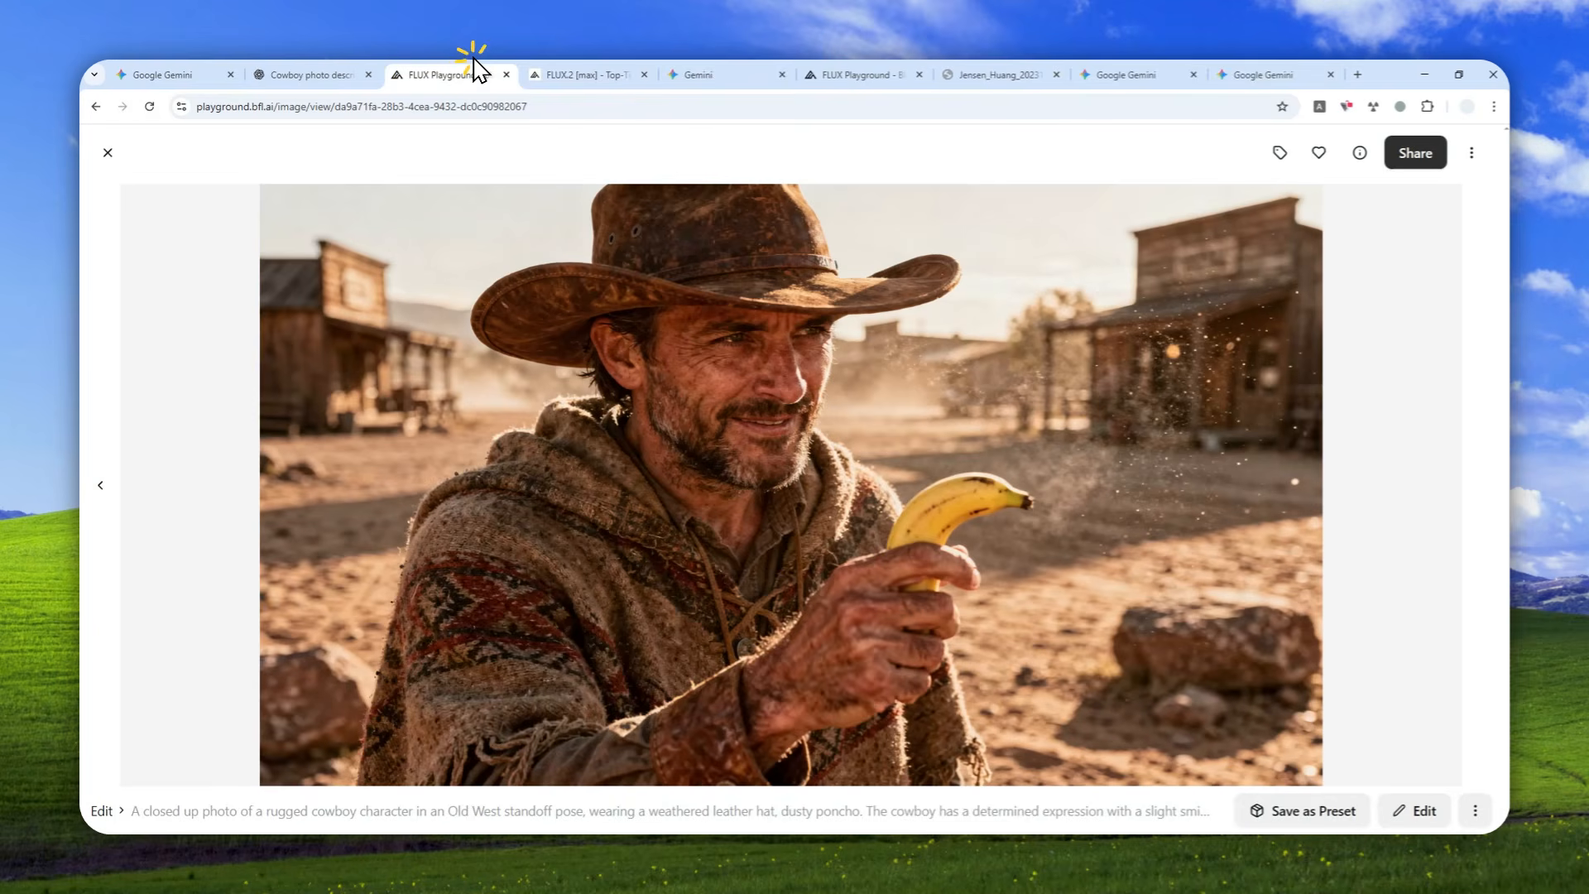
{"action": "left_click", "coordinate": [108, 154]}
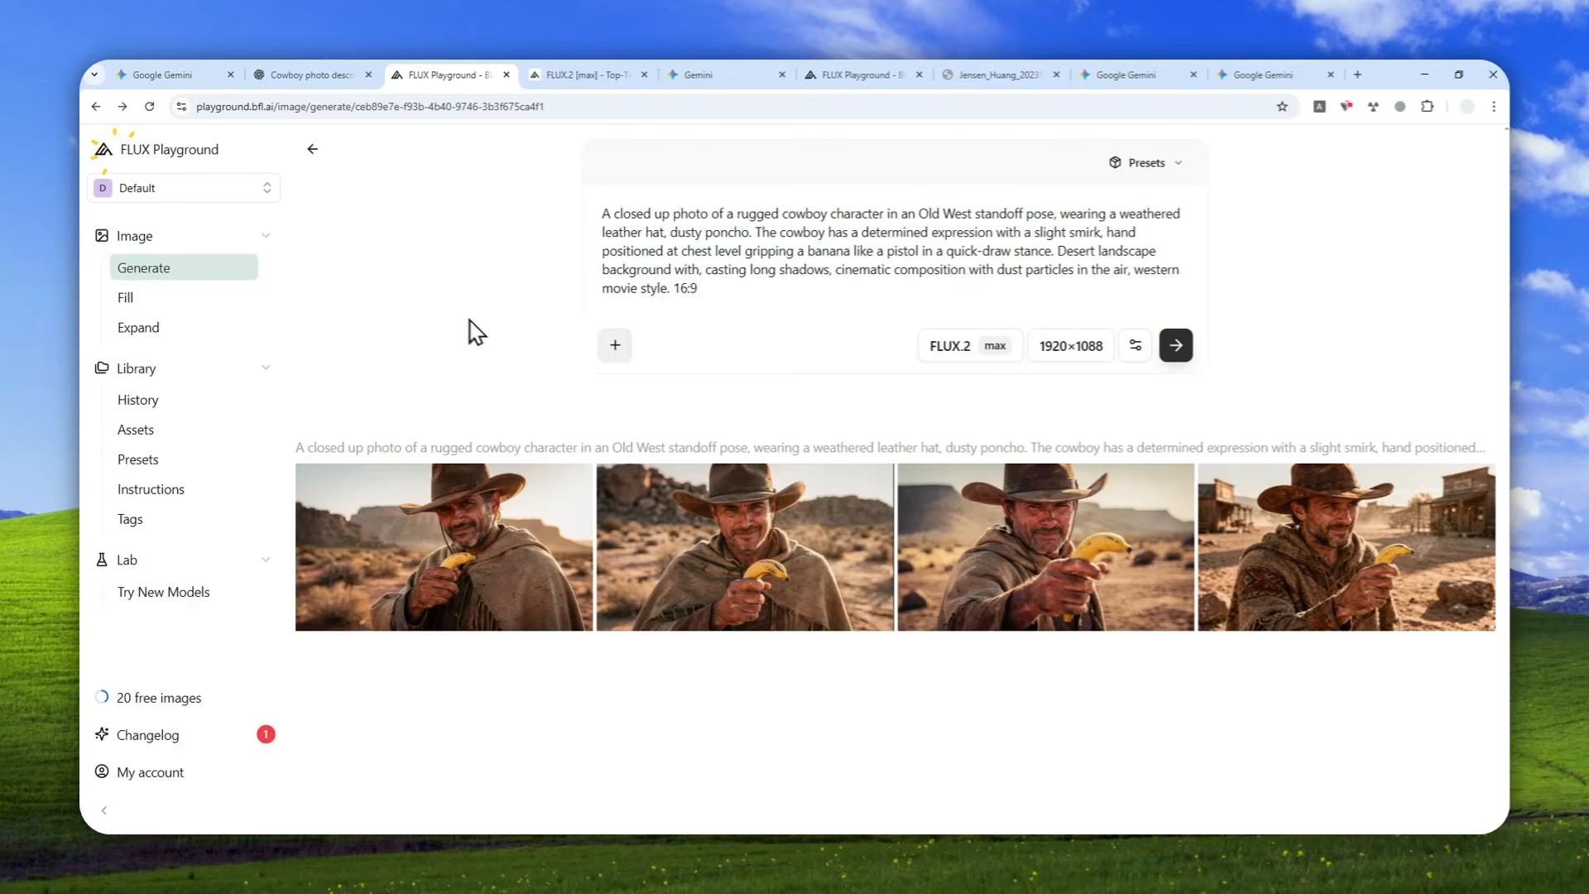